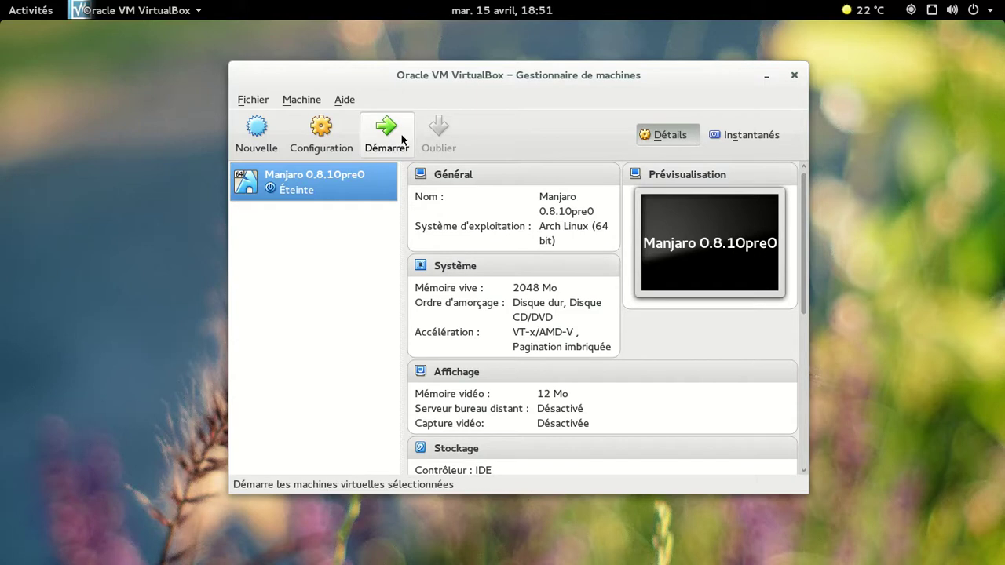
Step: Start the Manjaro 0.8.10pre0 virtual machine and minimize the VirtualBox Manager window
left_click(402, 139)
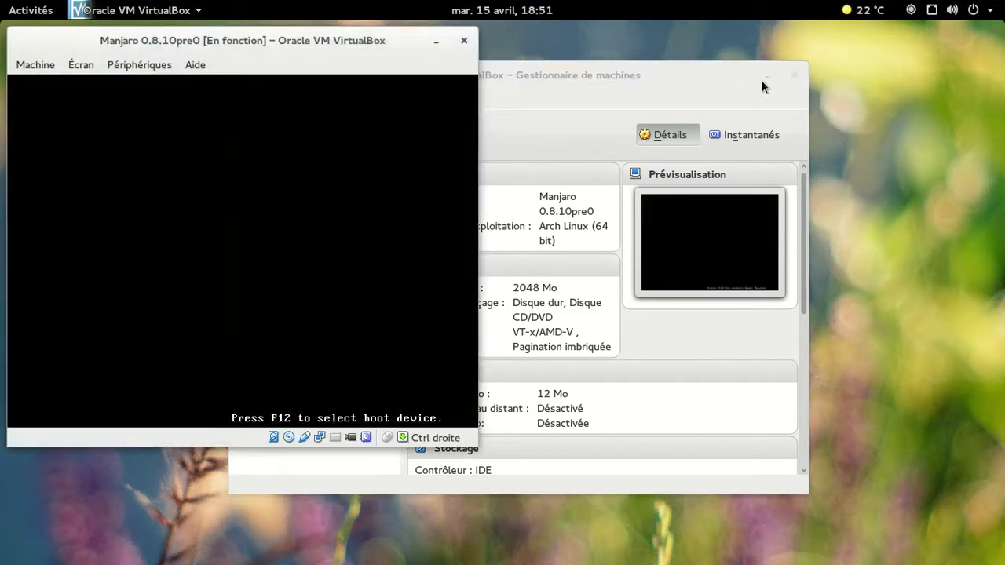
left_click(762, 81)
Step: Put the VM display in full screen and boot the default Manjaro Linux GRUB entry
key("ctrl+f")
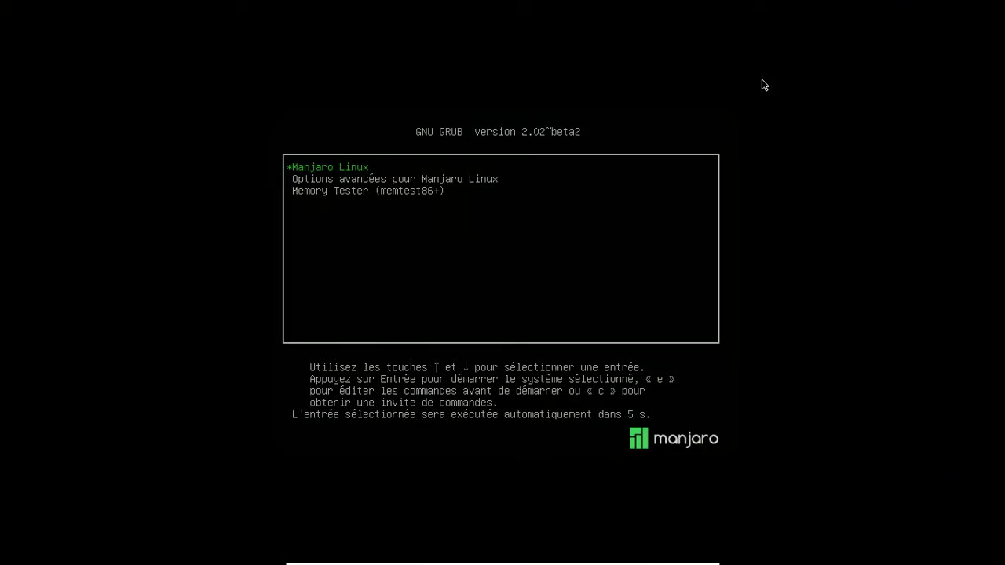
key("Return")
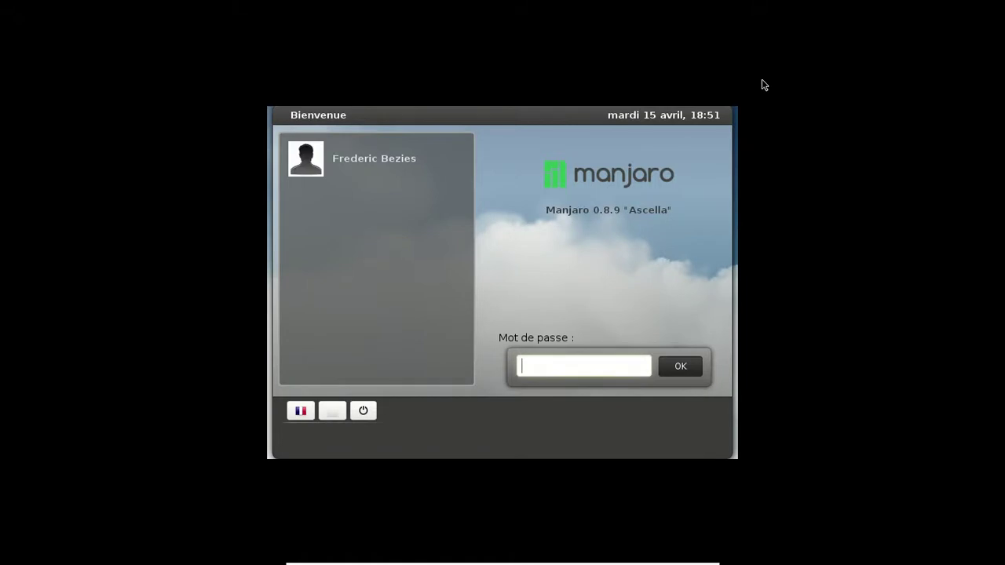
Step: Leave full screen and log in by entering the account password in Mot de passe
key("ctrl+f")
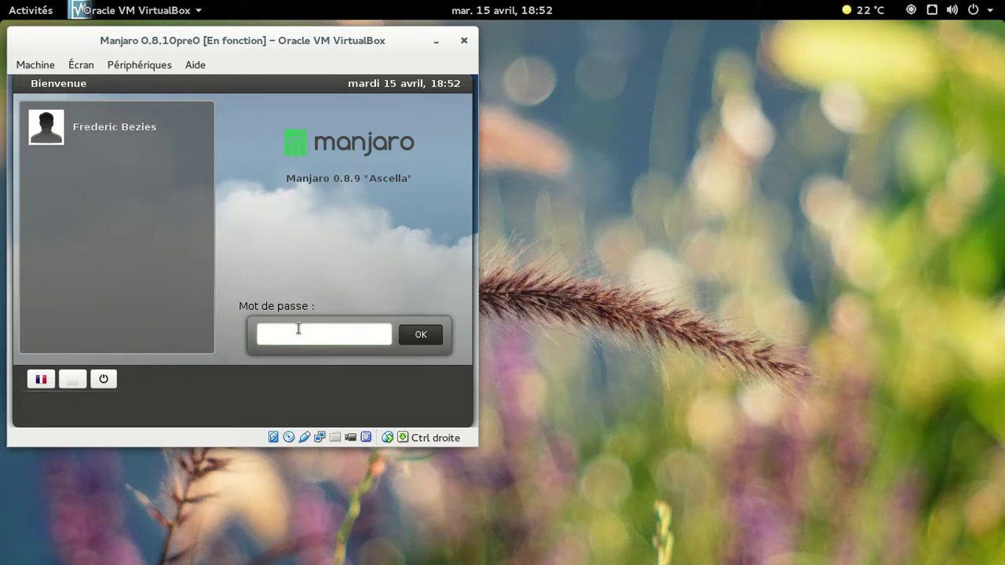
type("*******")
key("Return")
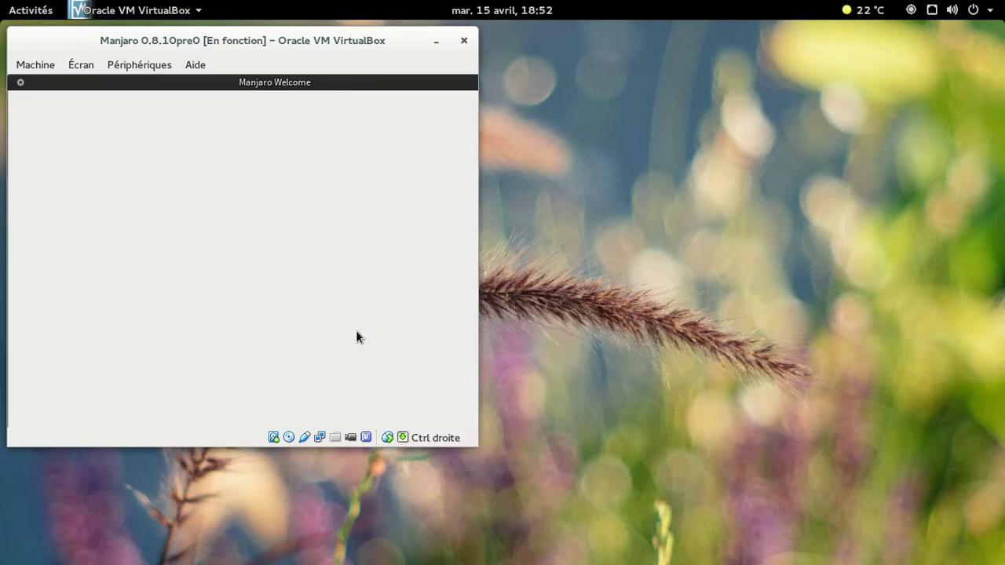
Step: Go full screen, centre the Manjaro Welcome window, and launch Émulateur de Terminal from the Whisker menu
key("ctrl+f")
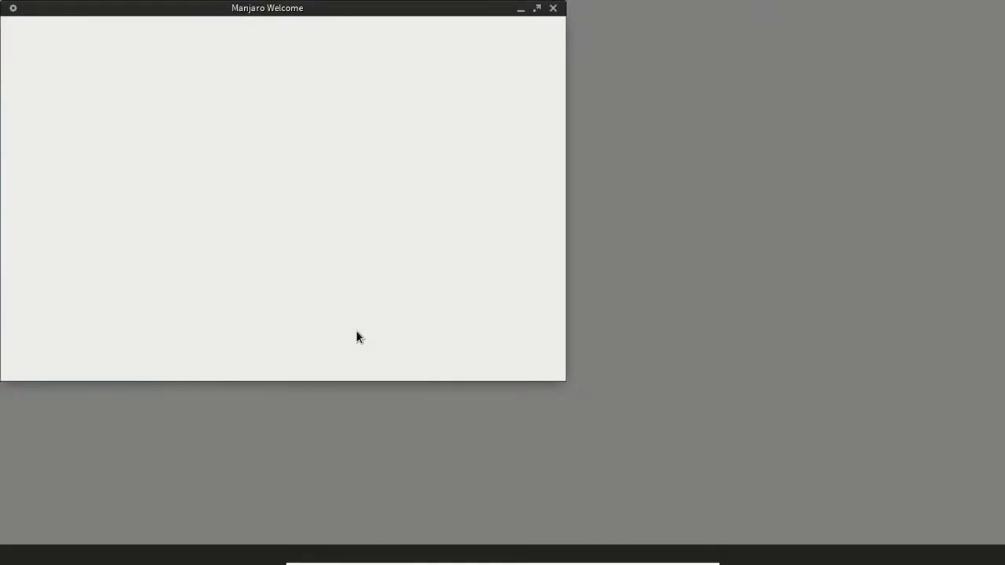
left_click_drag(291, 16, 460, 70)
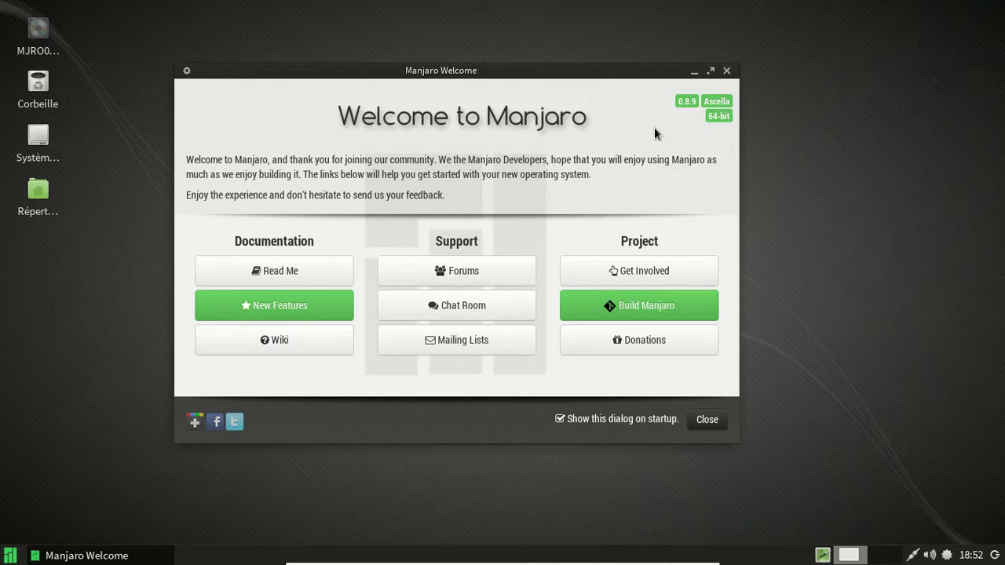
left_click(18, 556)
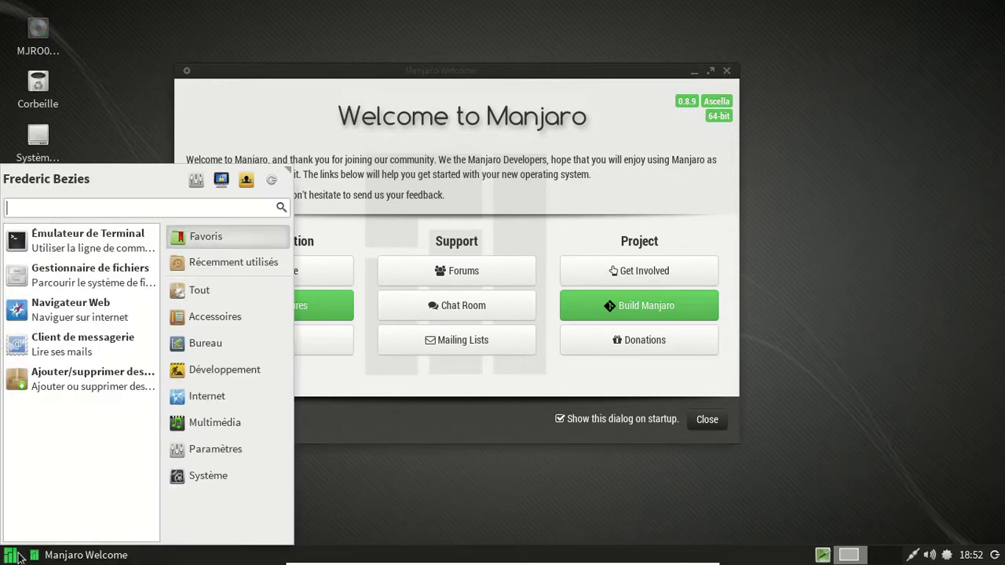
left_click(101, 240)
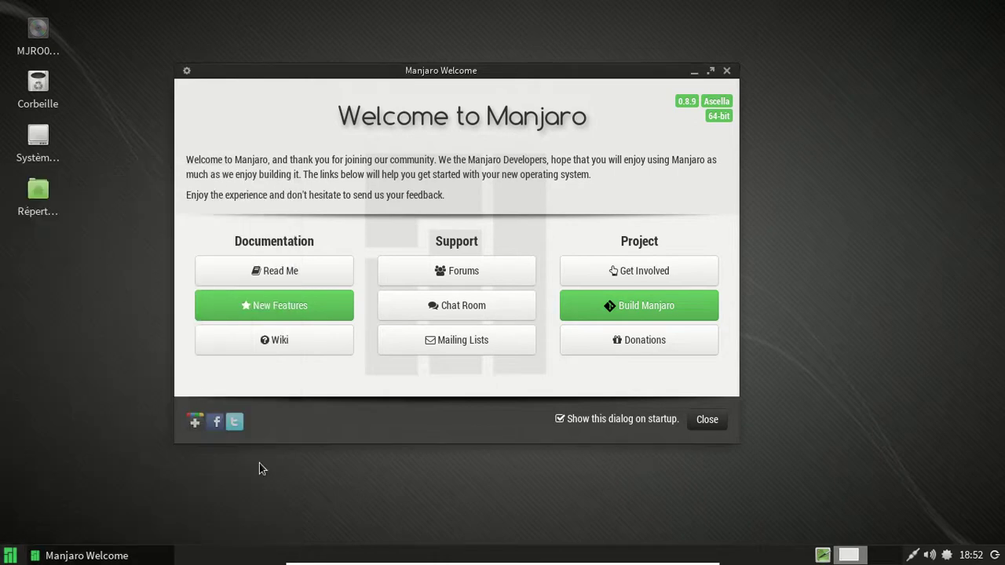
Step: Run uname -a and cat /etc/lsb-release, close the terminal, and untick 'Show this dialog on startup'
type("uname -a")
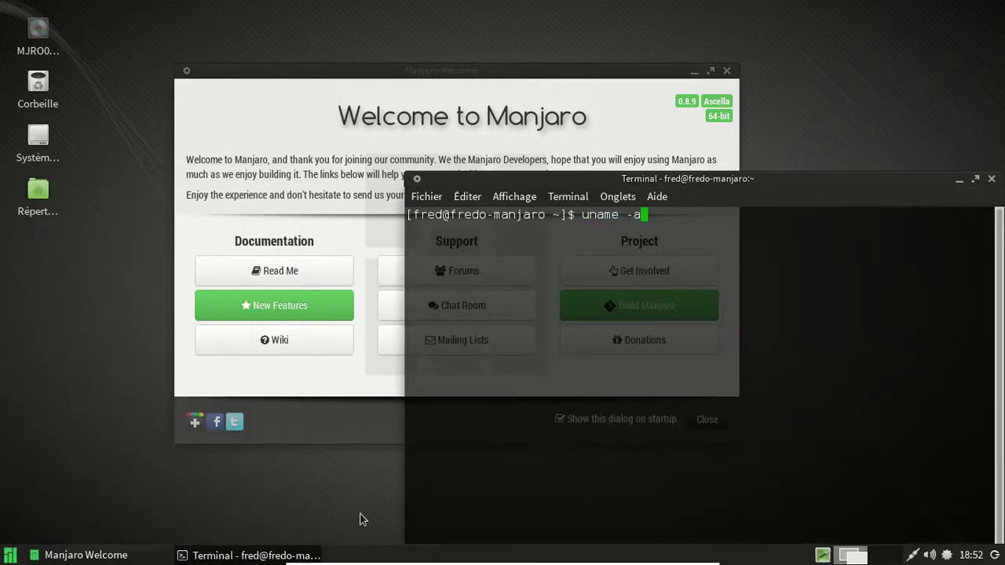
key("Return")
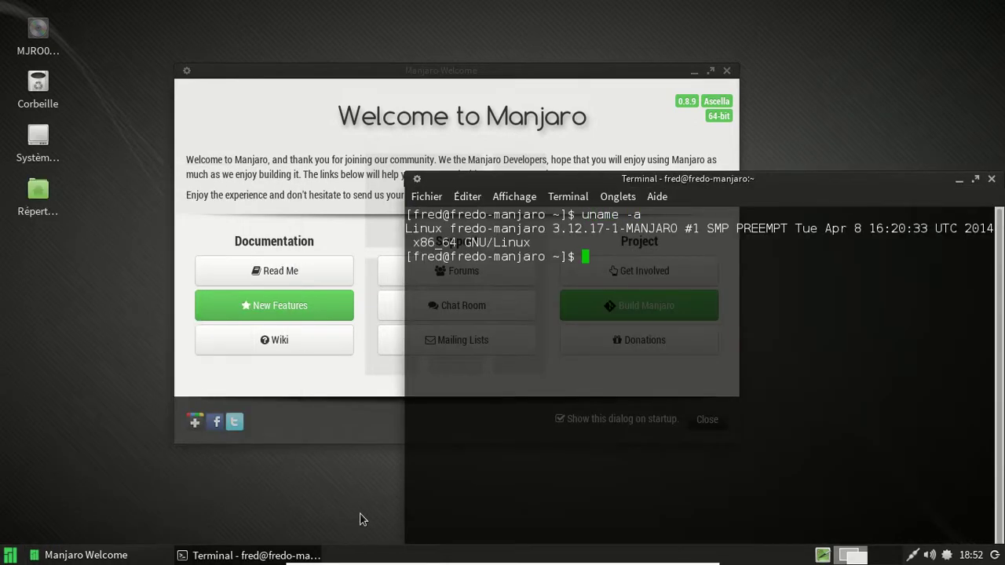
type("cat /etc")
type("/lsb")
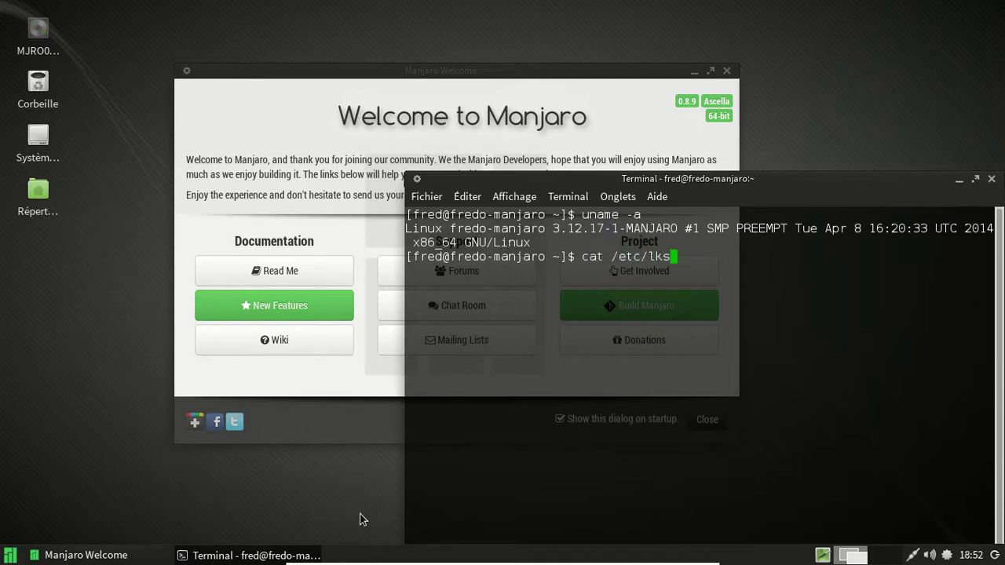
key("Tab")
key("Return")
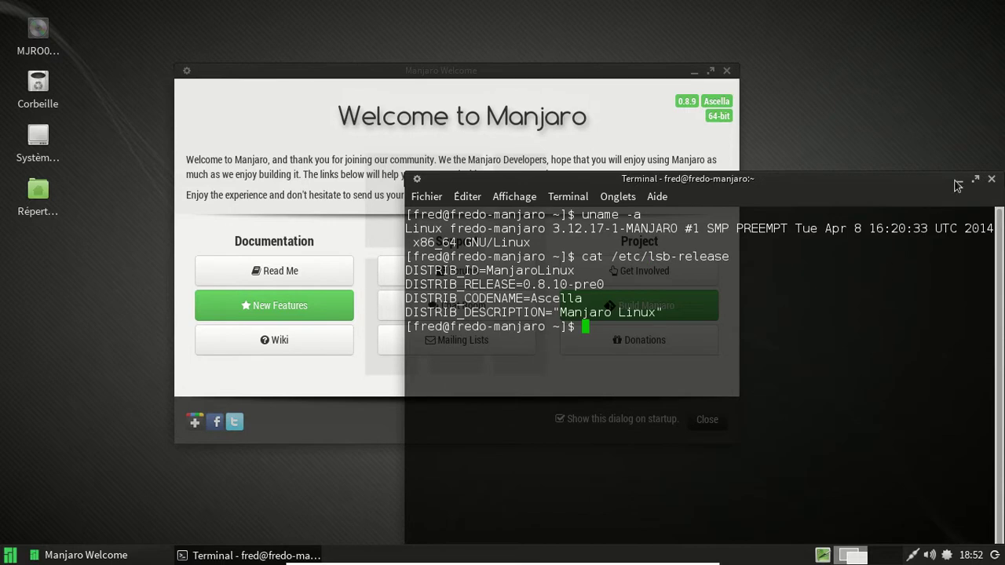
left_click(991, 179)
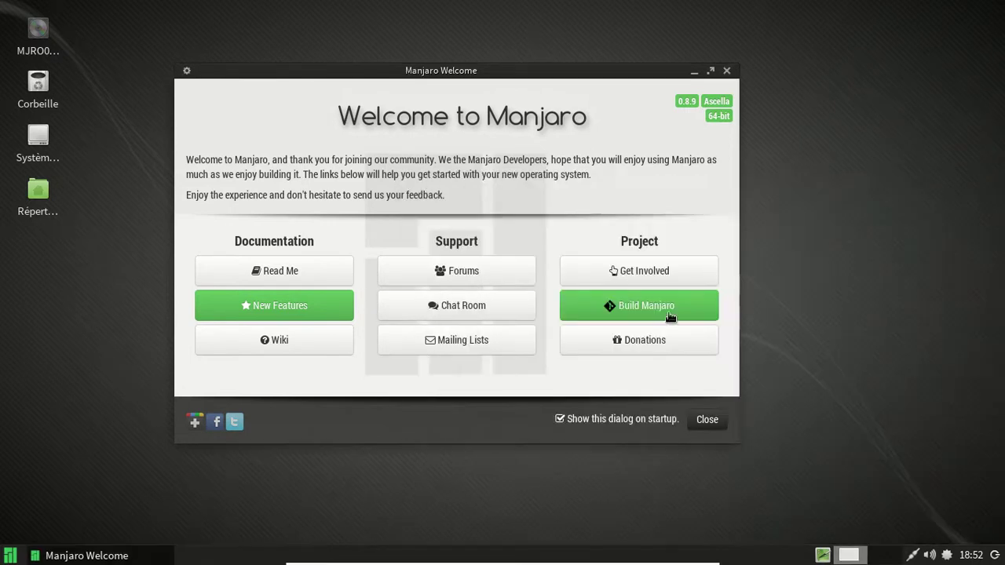
left_click(560, 420)
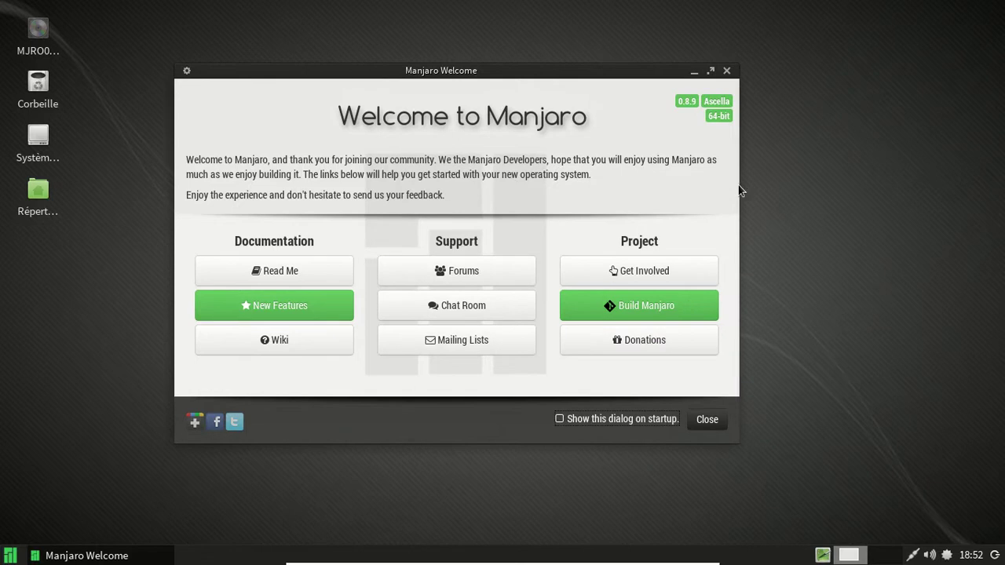
Step: Close Manjaro Welcome, then confirm in Pamac's Gestionnaire de mises à jour that the system is up to date
left_click(727, 71)
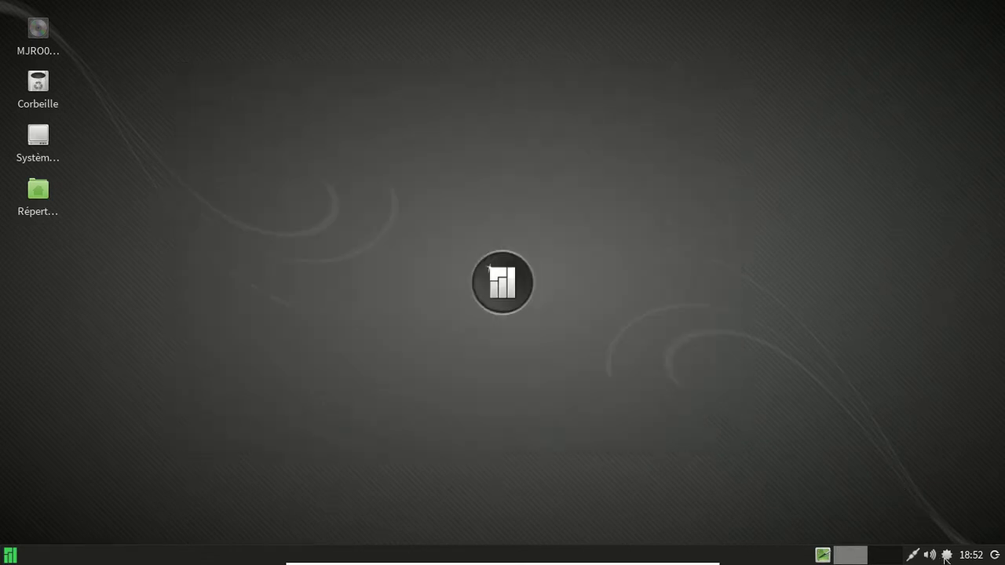
mouse_move(947, 559)
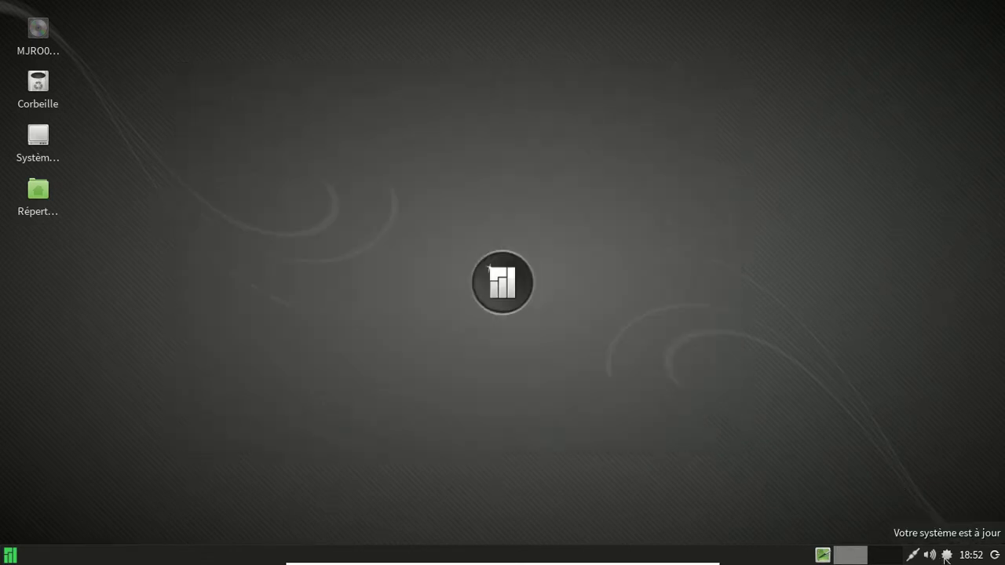
right_click(947, 559)
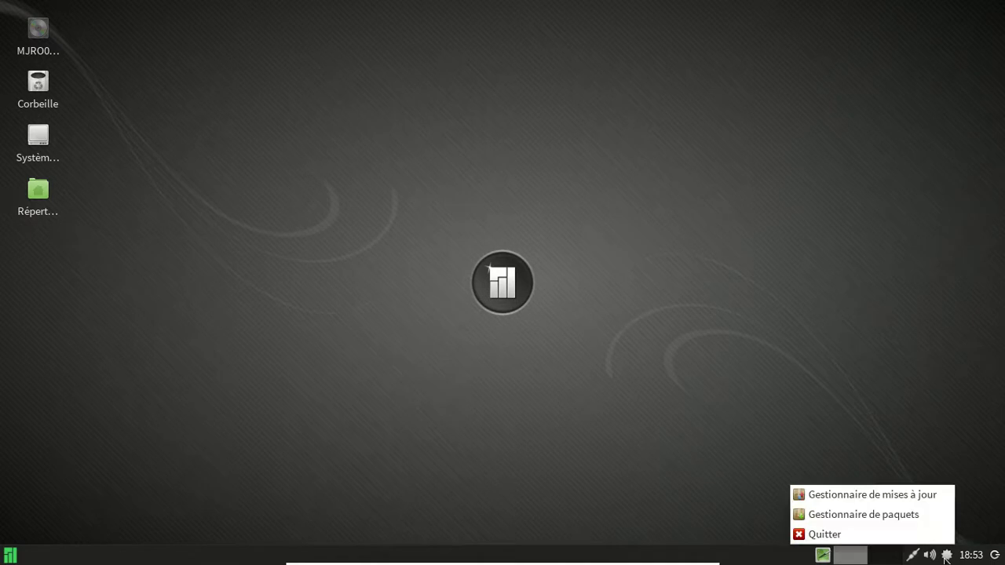
left_click(922, 493)
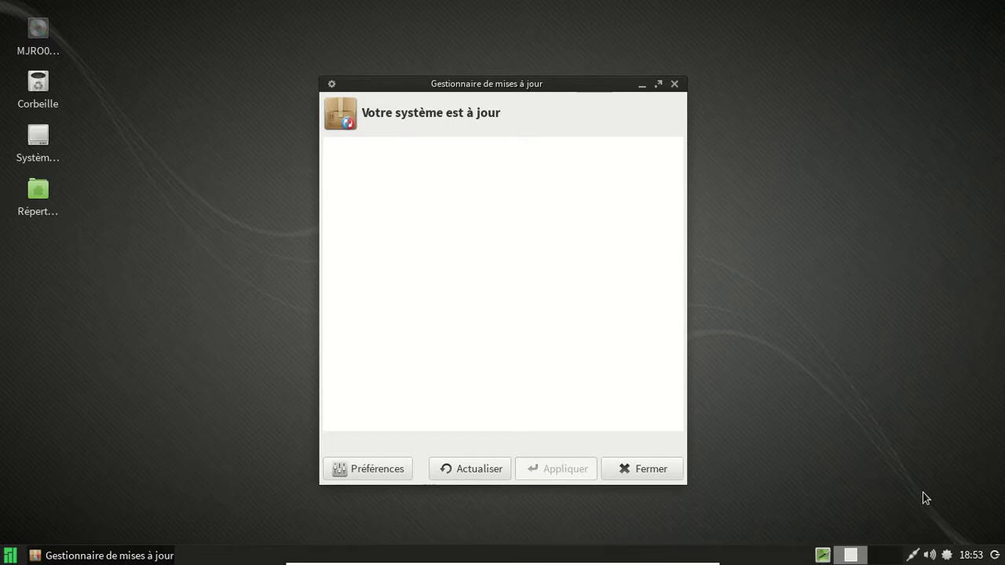
left_click(640, 469)
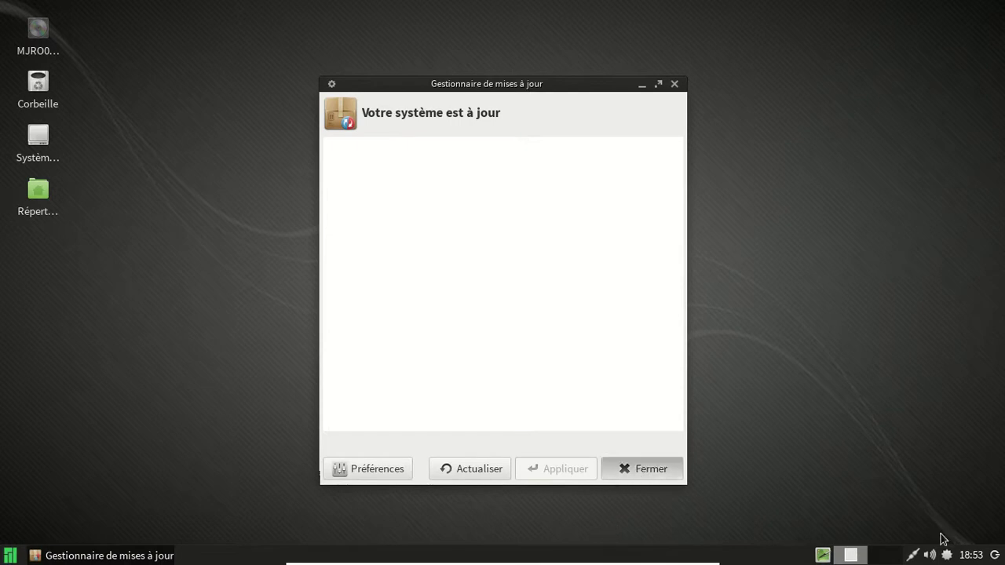
right_click(946, 557)
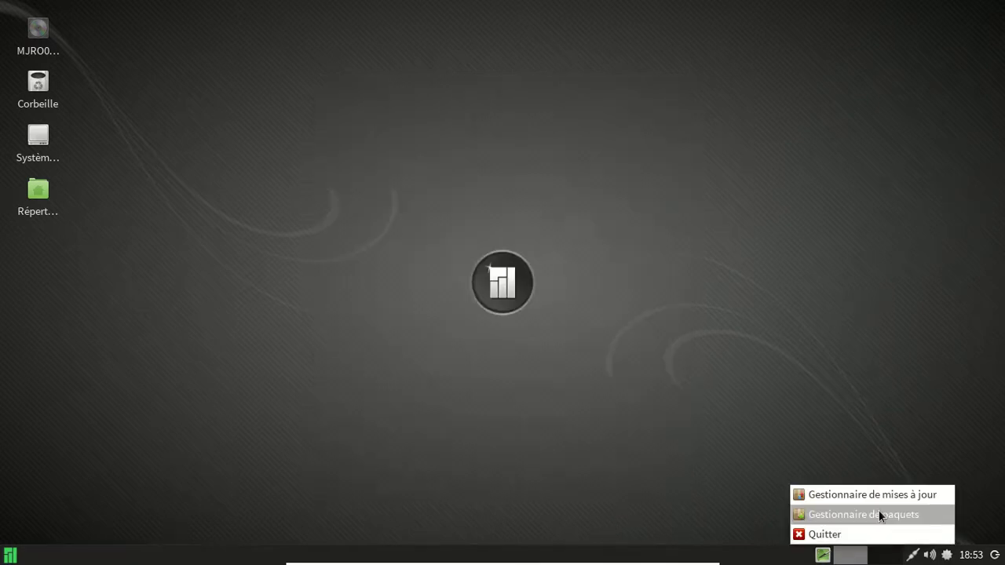
Step: Open Pamac's Gestionnaire de paquets and check its About dialog showing version 0.9.8
left_click(881, 514)
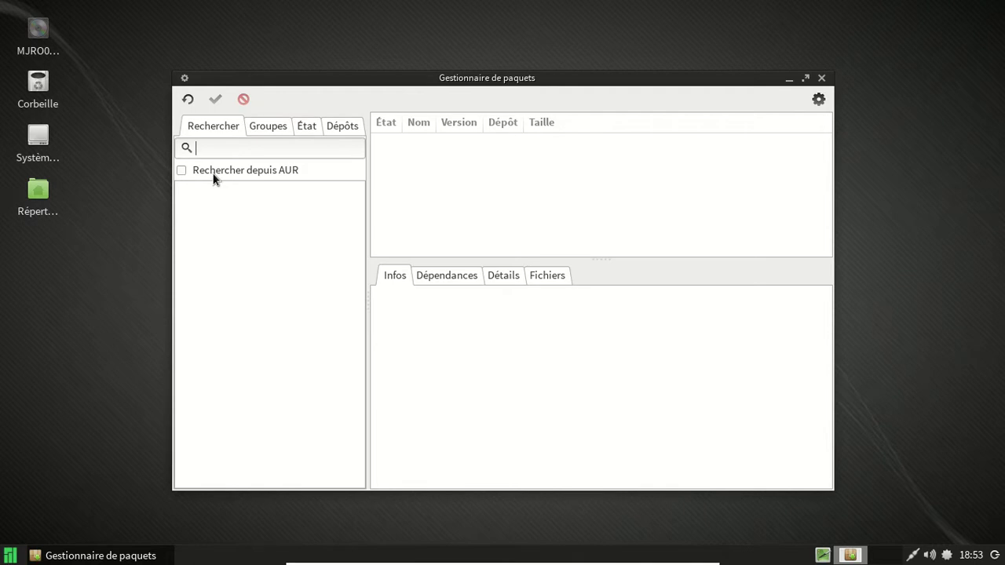
left_click(822, 102)
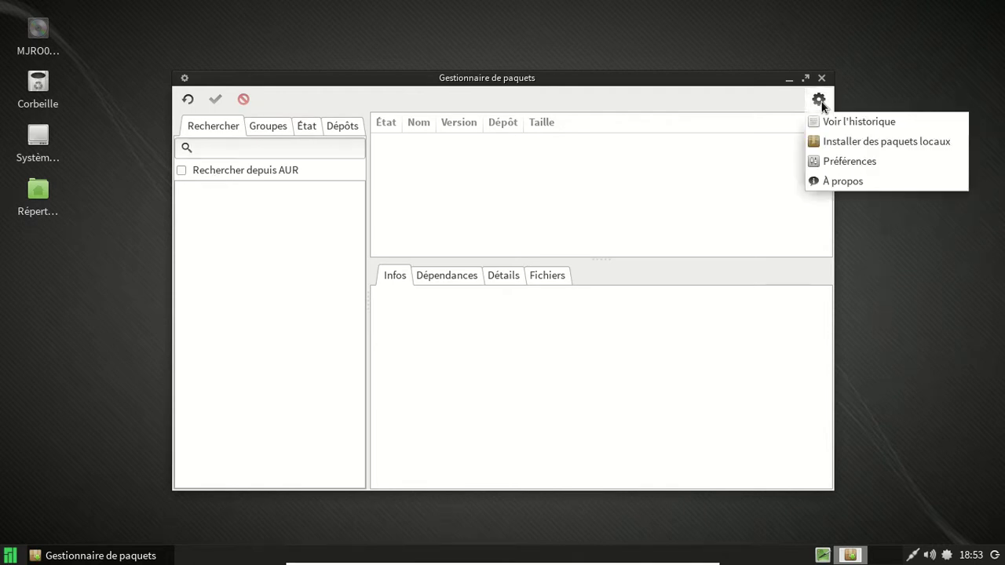
left_click(852, 182)
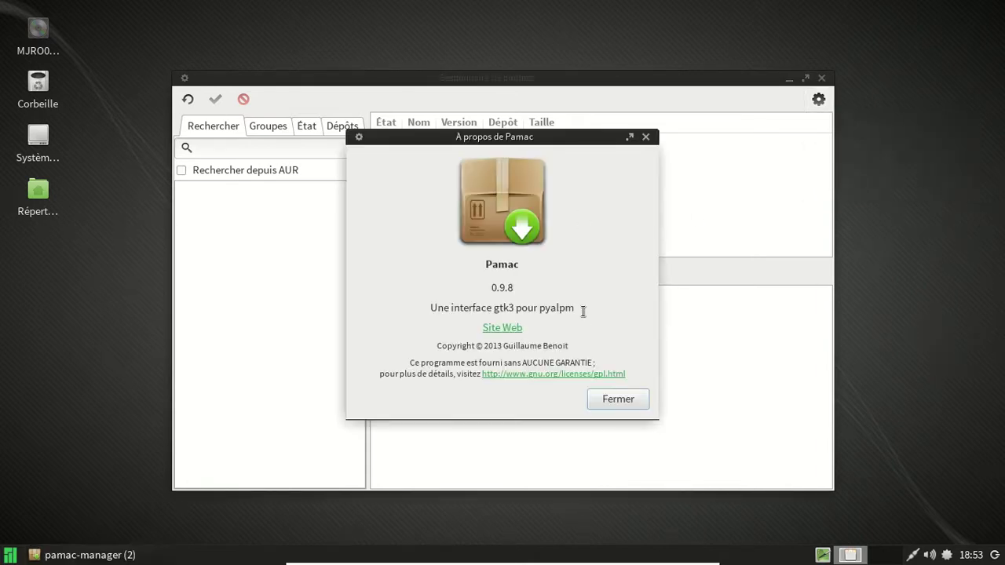
left_click(636, 401)
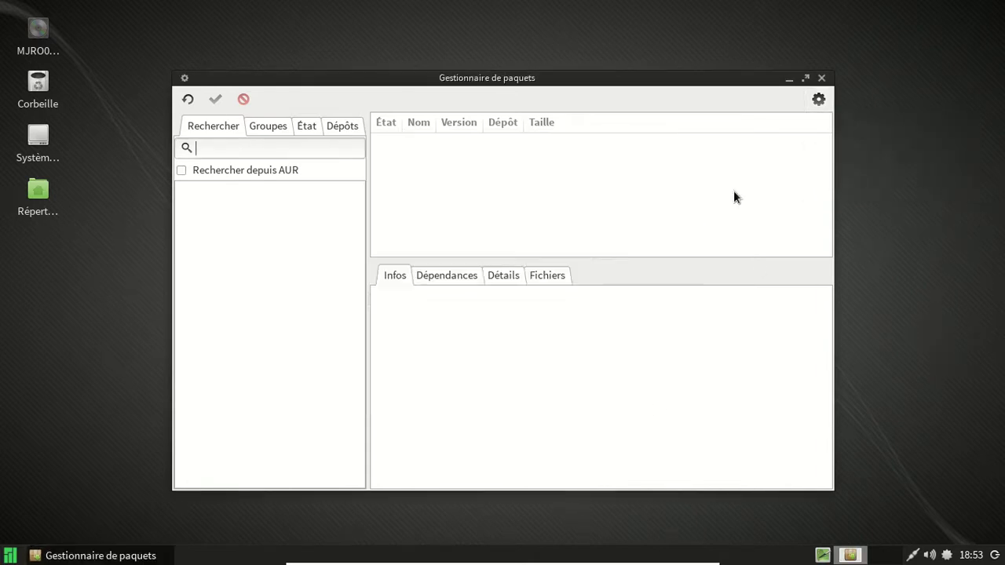
Step: Browse Pamac's package filters and show the Orphelins (orphan packages) list
left_click(344, 126)
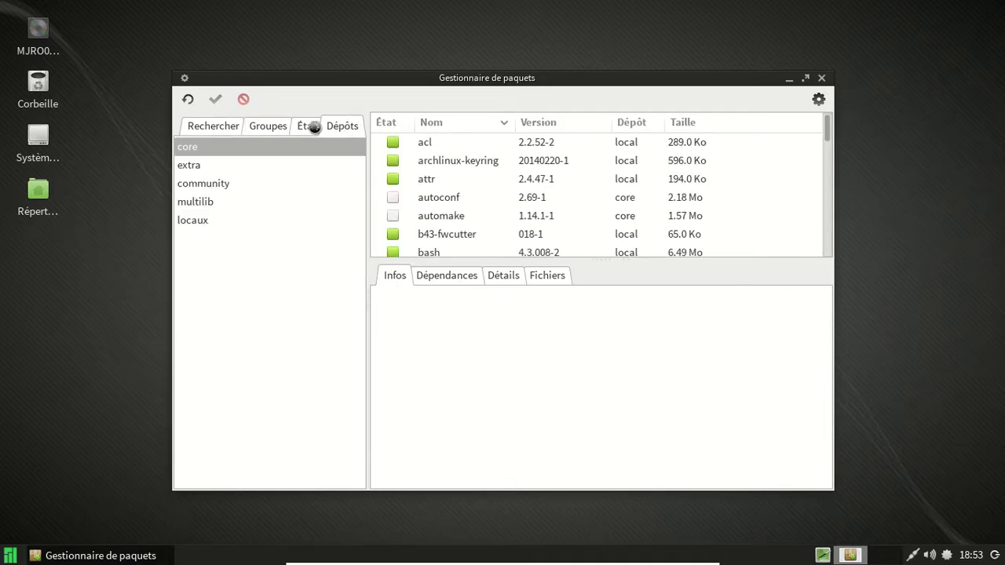
left_click(315, 126)
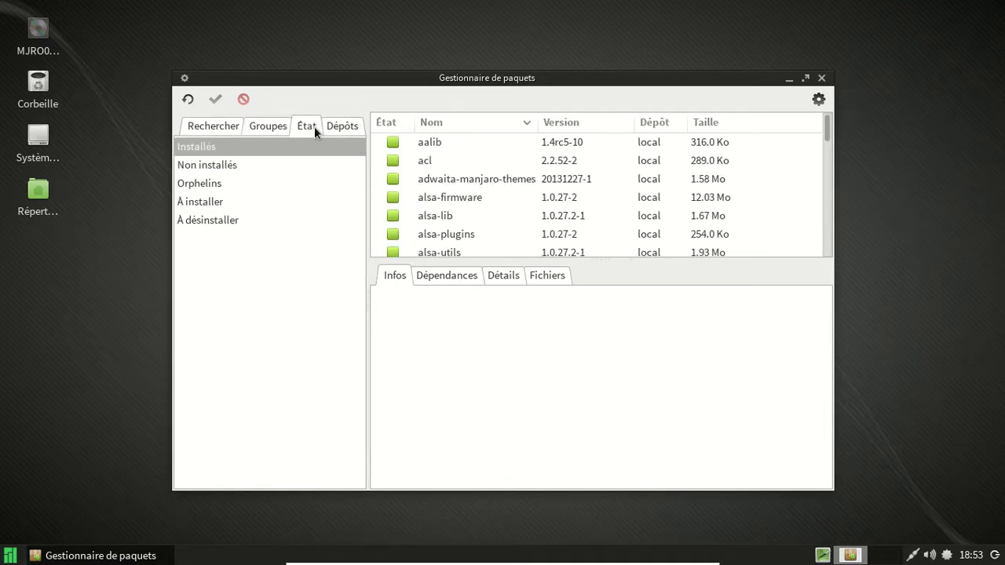
left_click(236, 184)
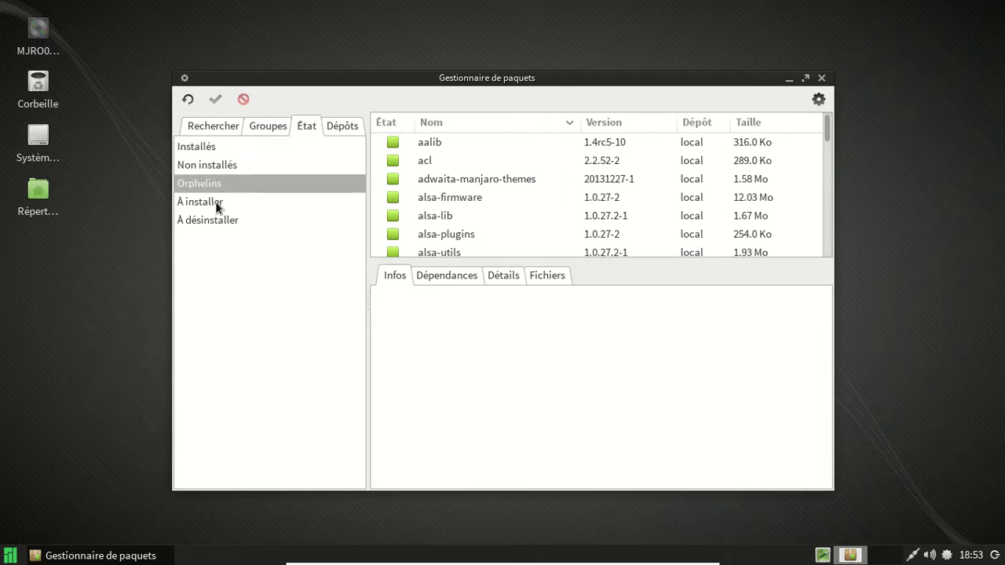
left_click(216, 201)
left_click(218, 217)
left_click(220, 201)
left_click(220, 186)
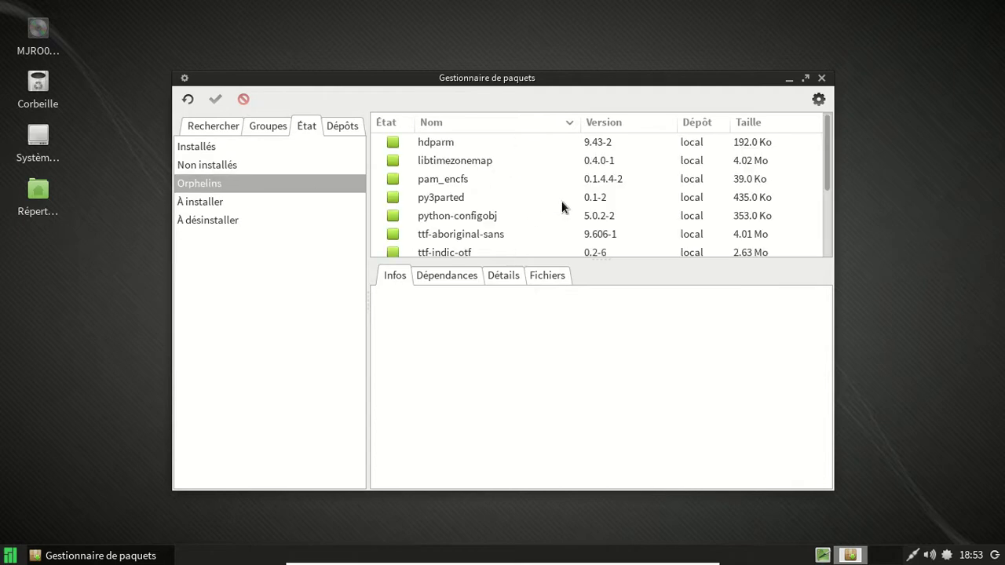
Step: Inspect details of orphans ttf-myanmar3, hdparm, ttf-aboriginal-sans and ttf-indic-otf
scroll(568, 197, "down", 3)
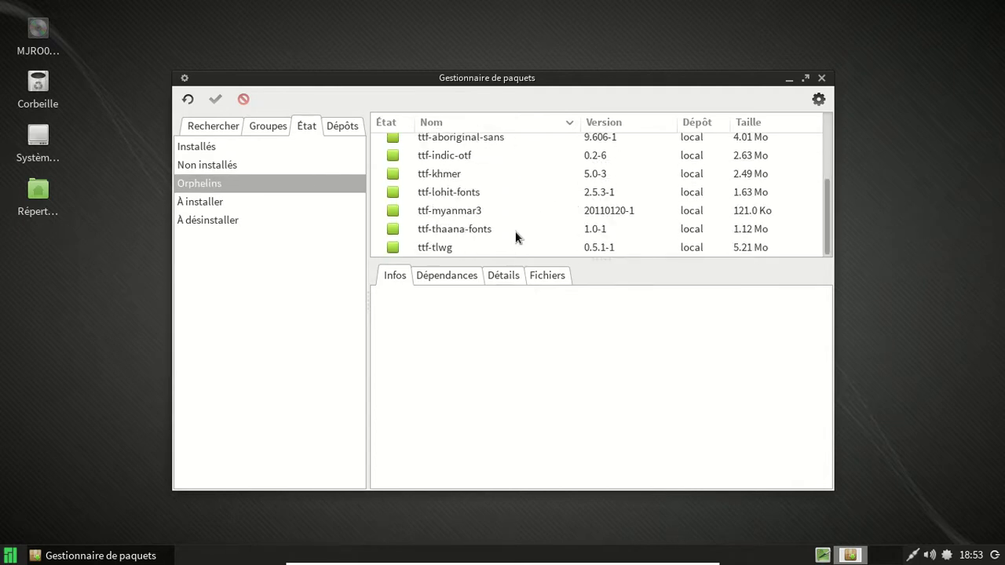
left_click(501, 209)
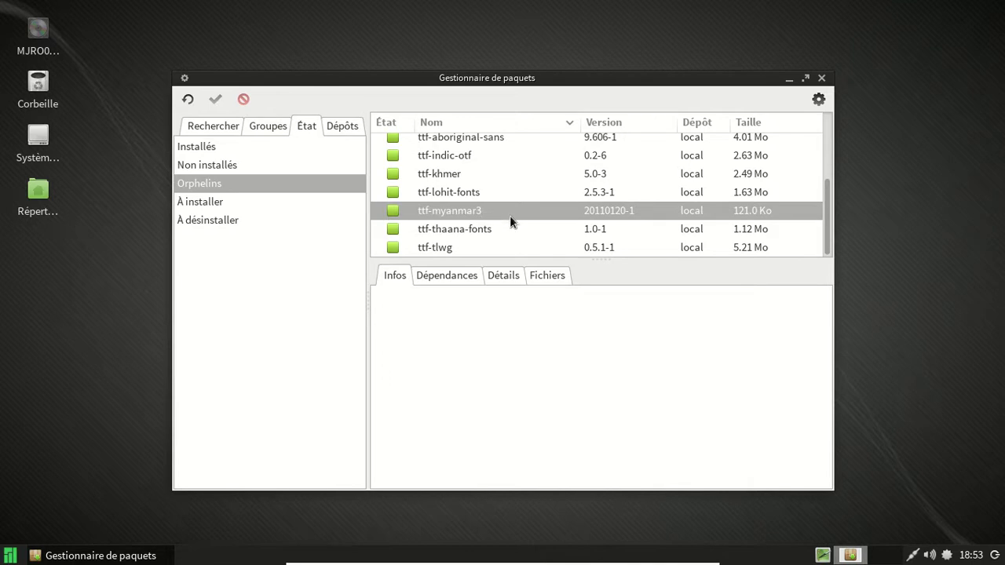
scroll(559, 222, "up", 3)
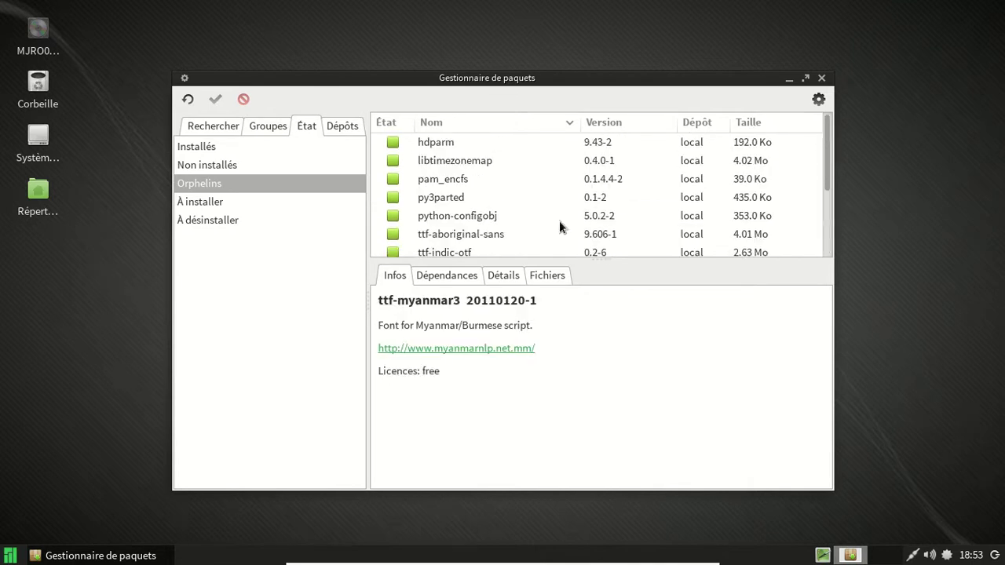
left_click(478, 143)
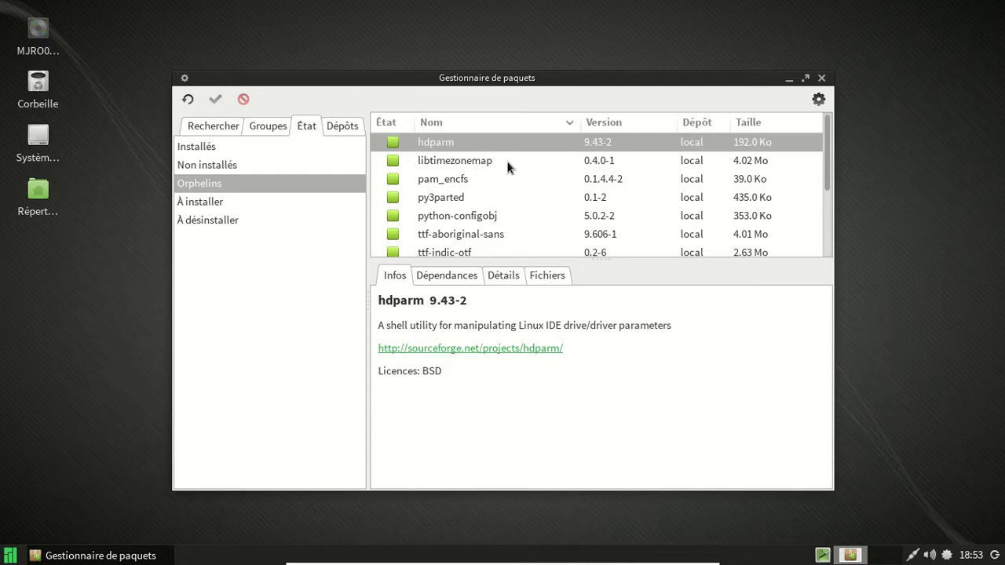
scroll(503, 197, "down", 1)
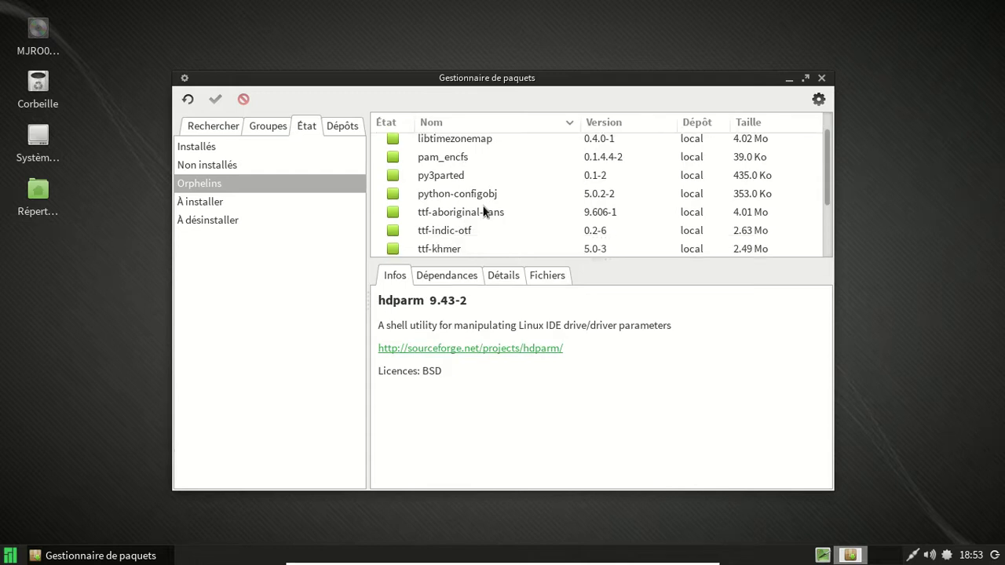
left_click(485, 212)
left_click(473, 228)
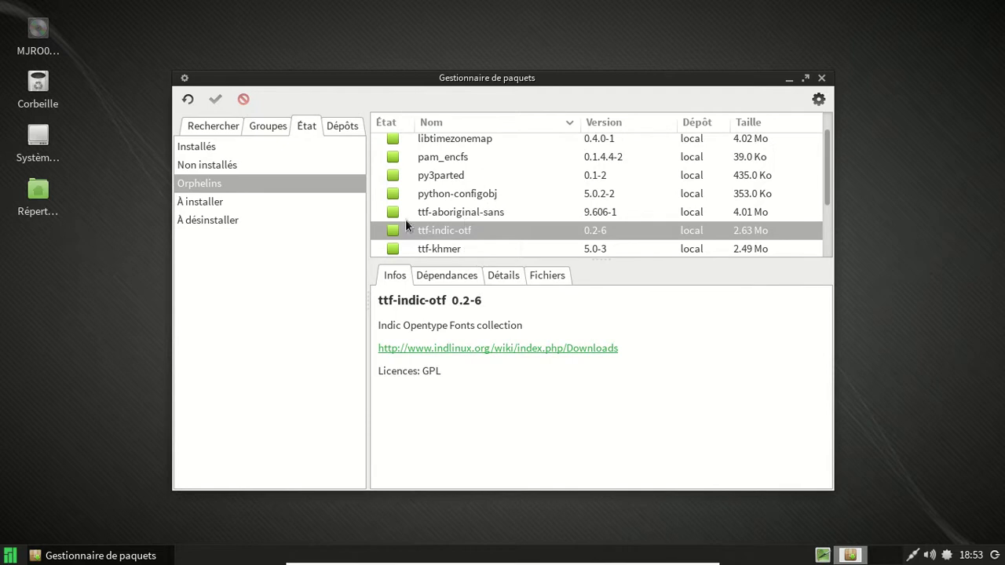
Step: Mark ttf-aboriginal-sans, ttf-indic-otf, ttf-khmer and ttf-lohit-fonts for uninstallation via Désinstaller
right_click(390, 211)
left_click(449, 221)
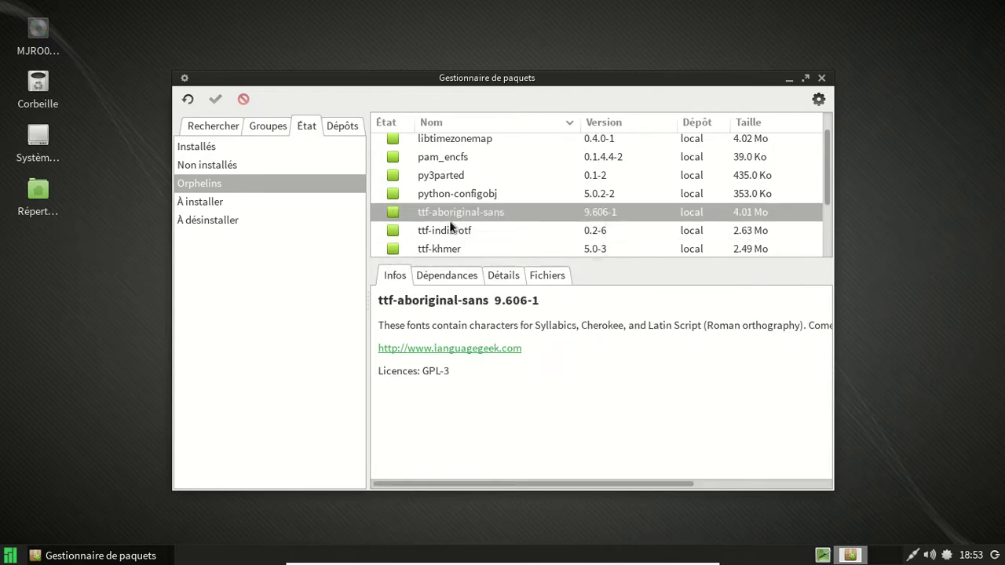
right_click(439, 229)
left_click(446, 237)
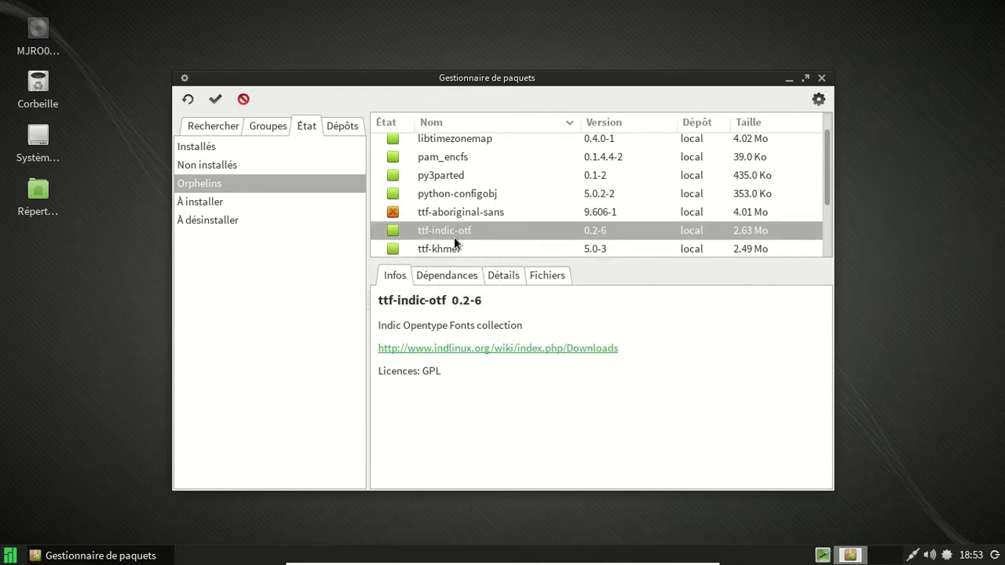
left_click(468, 250)
right_click(470, 254)
left_click(479, 261)
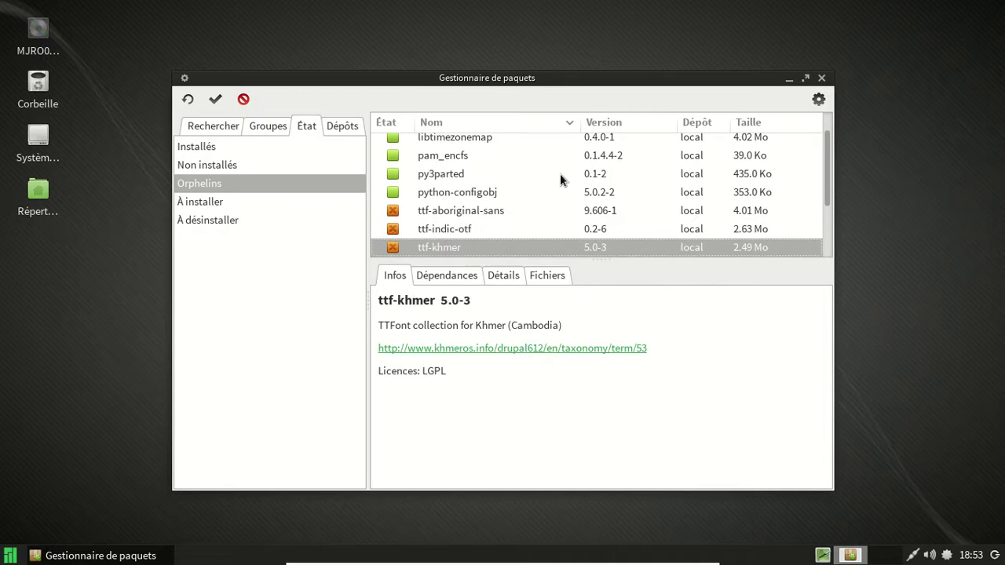
scroll(463, 239, "down", 1)
left_click(461, 243)
right_click(463, 248)
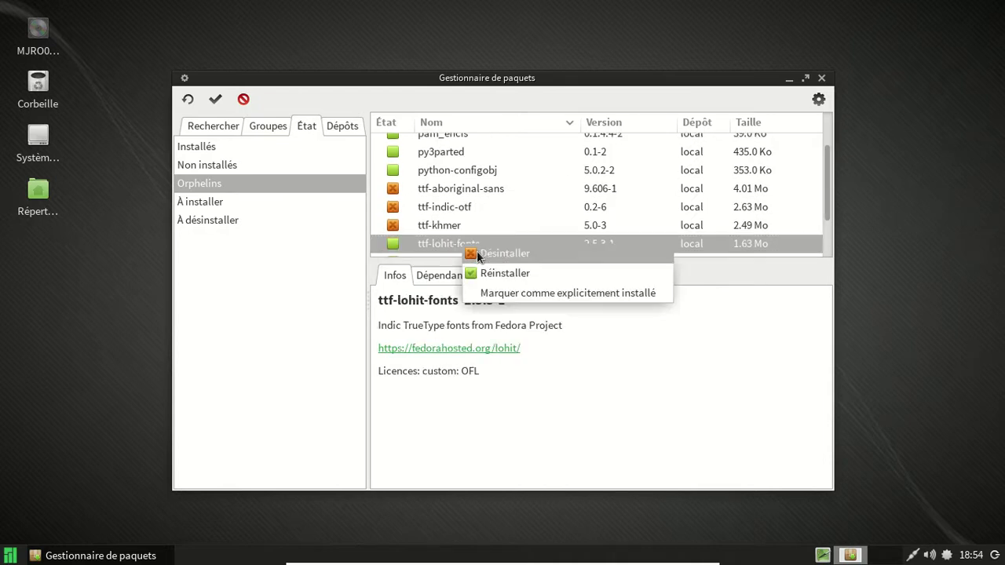
left_click(485, 251)
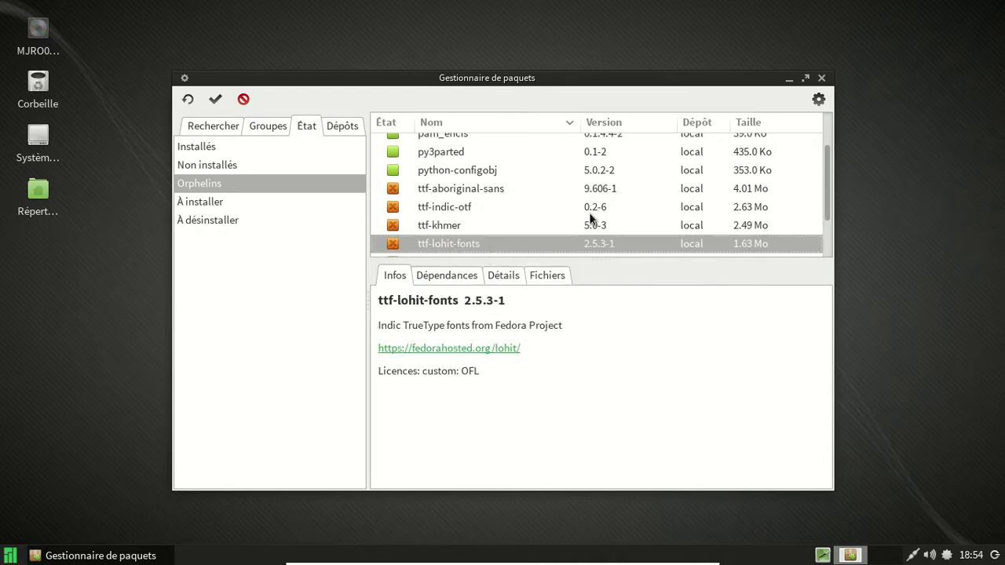
Step: Review pam_encfs, py3parted and python-configobj details, then apply the pending uninstallations
scroll(556, 208, "up", 1)
scroll(556, 210, "up", 1)
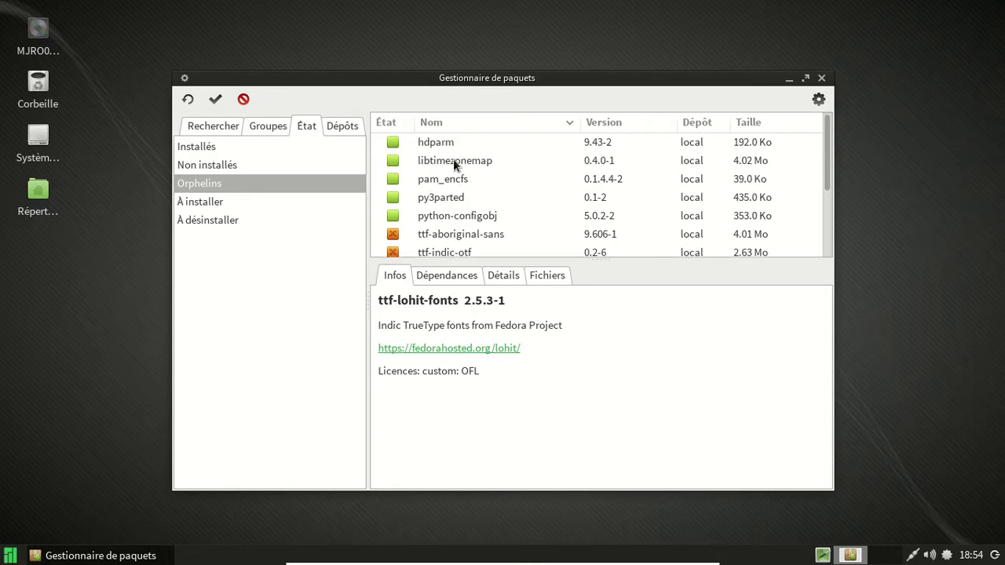
left_click(458, 181)
left_click(453, 196)
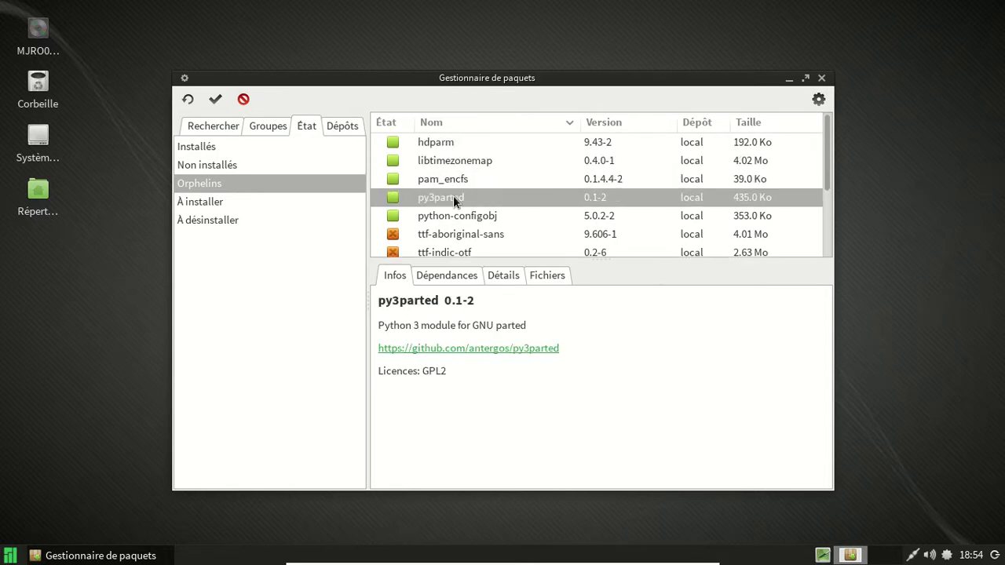
left_click(465, 217)
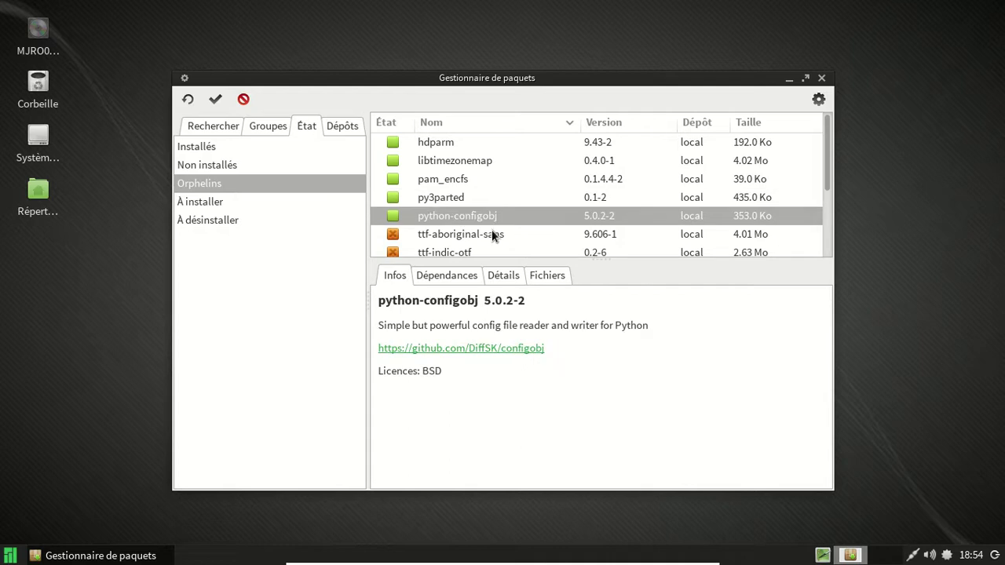
left_click(491, 236)
left_click(214, 100)
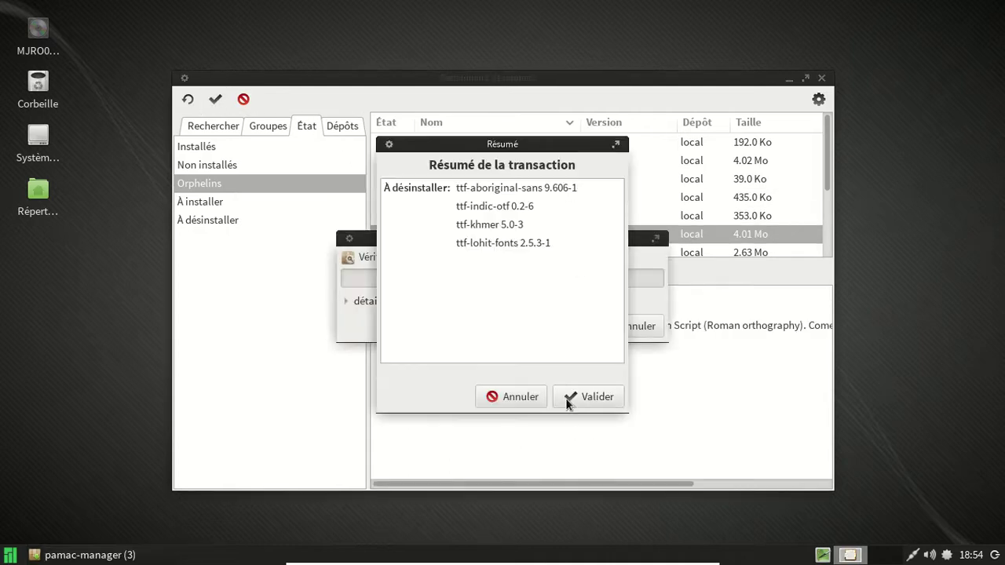
Step: Confirm removing the four fonts with the account password, dismiss the finished report, and close Pamac
left_click(567, 396)
type("••••••••")
key("Return")
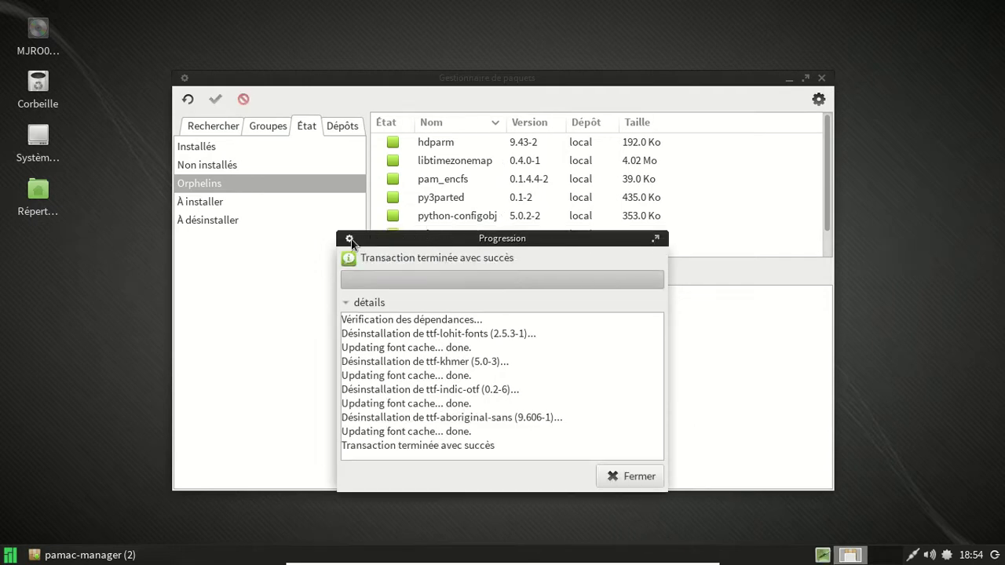
left_click(638, 474)
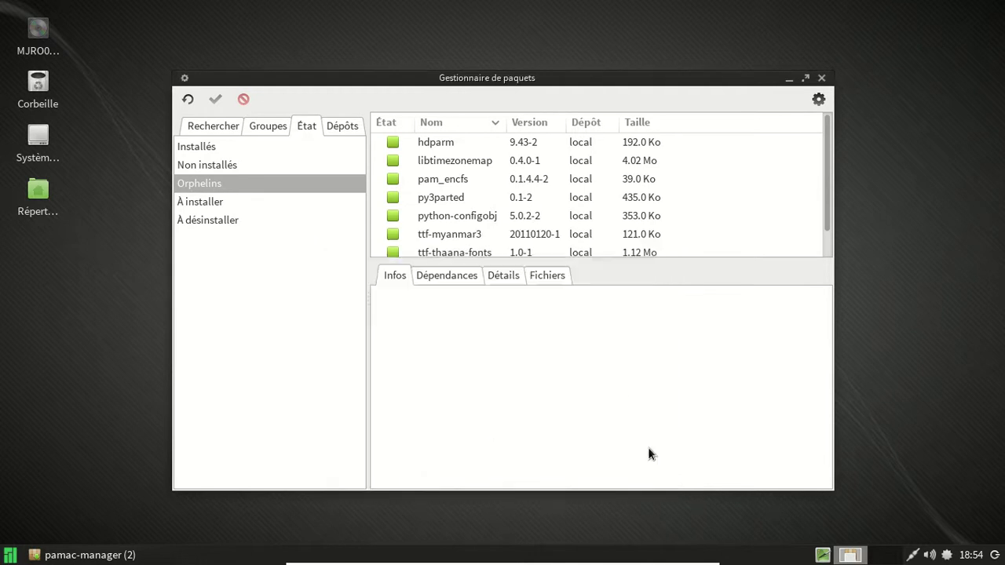
left_click(821, 78)
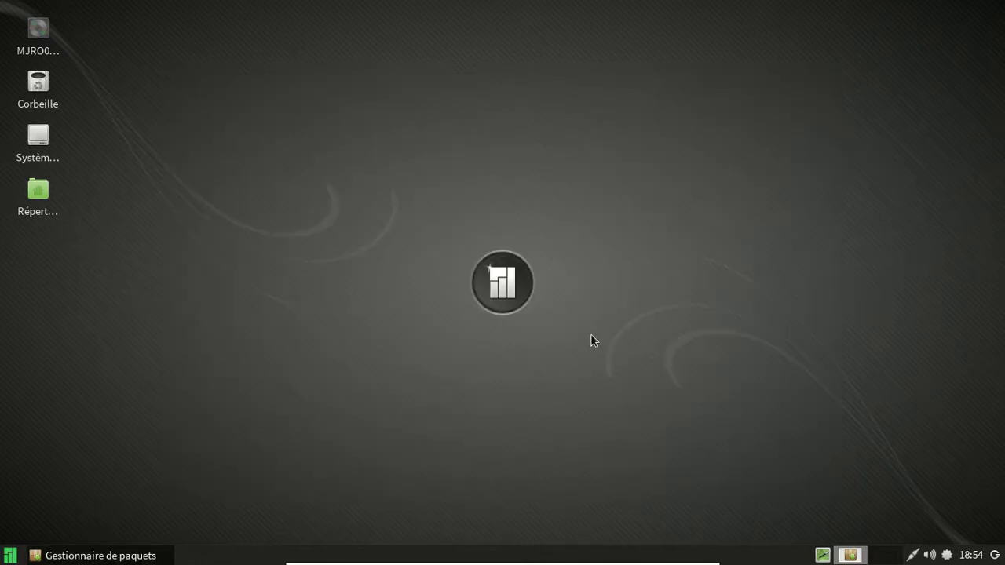
Step: Check xfce4-panel version 4.11.0 via Tableau de bord > À propos, then launch Gestionnaire de fichiers
left_click(7, 555)
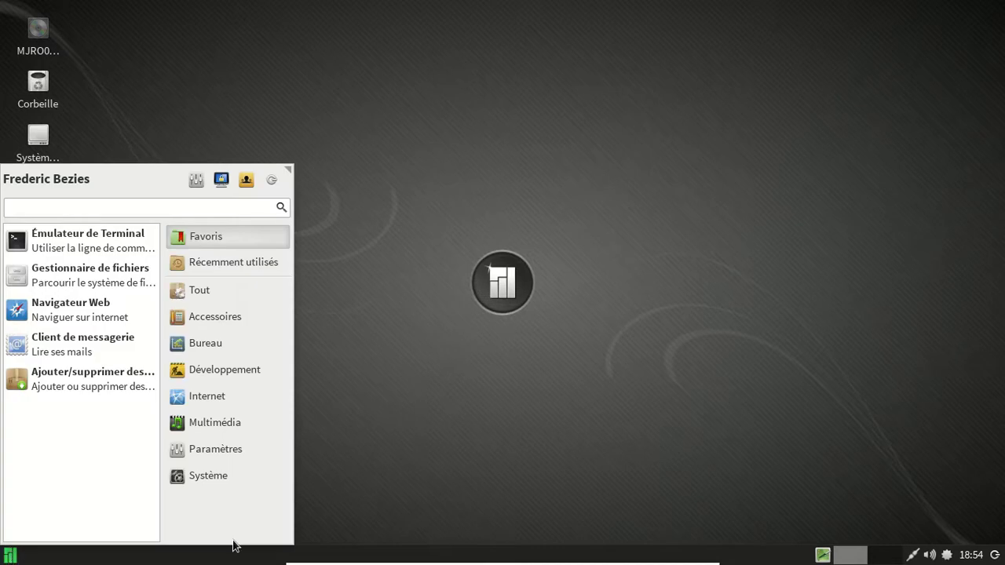
right_click(537, 557)
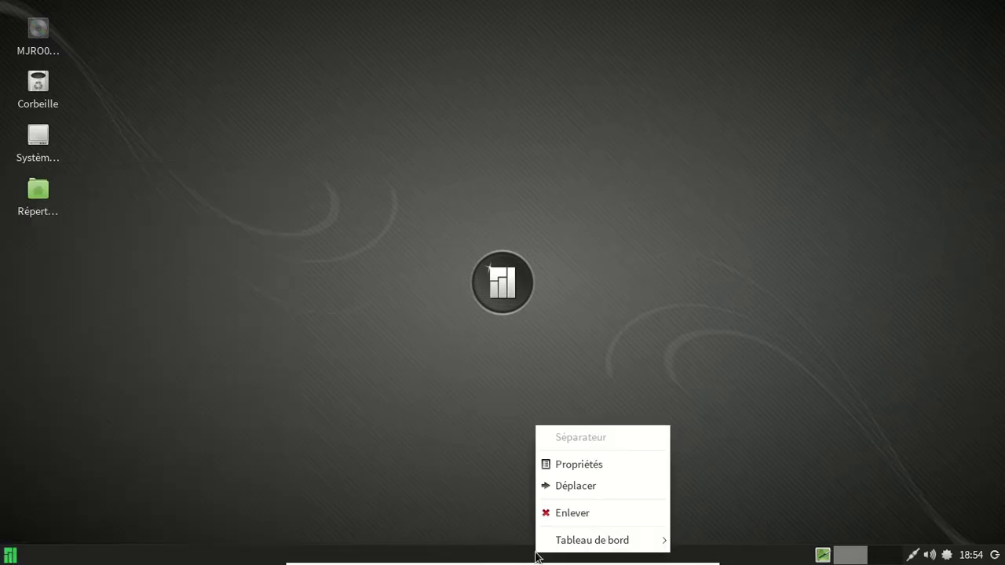
mouse_move(582, 542)
left_click(687, 553)
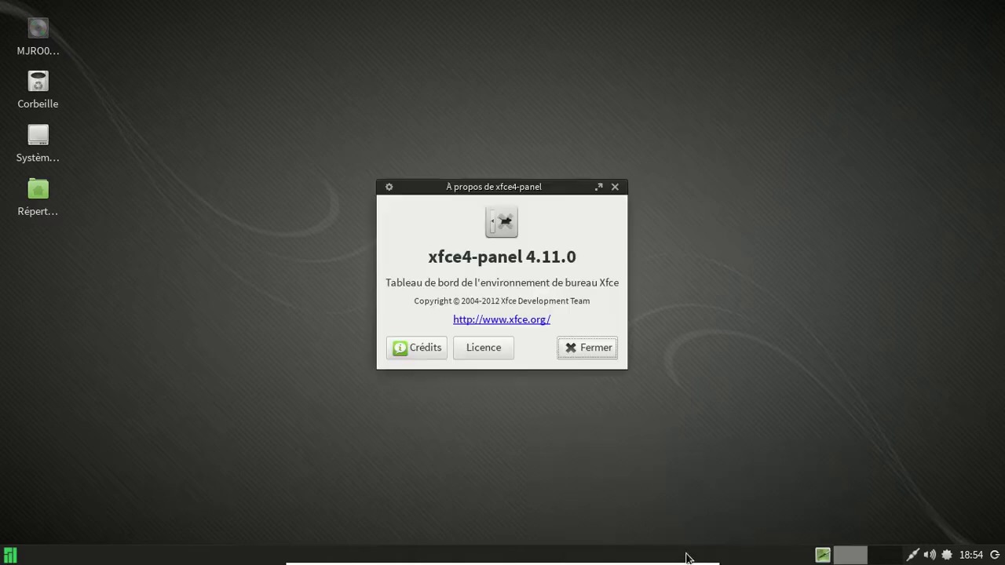
left_click(620, 195)
left_click(11, 555)
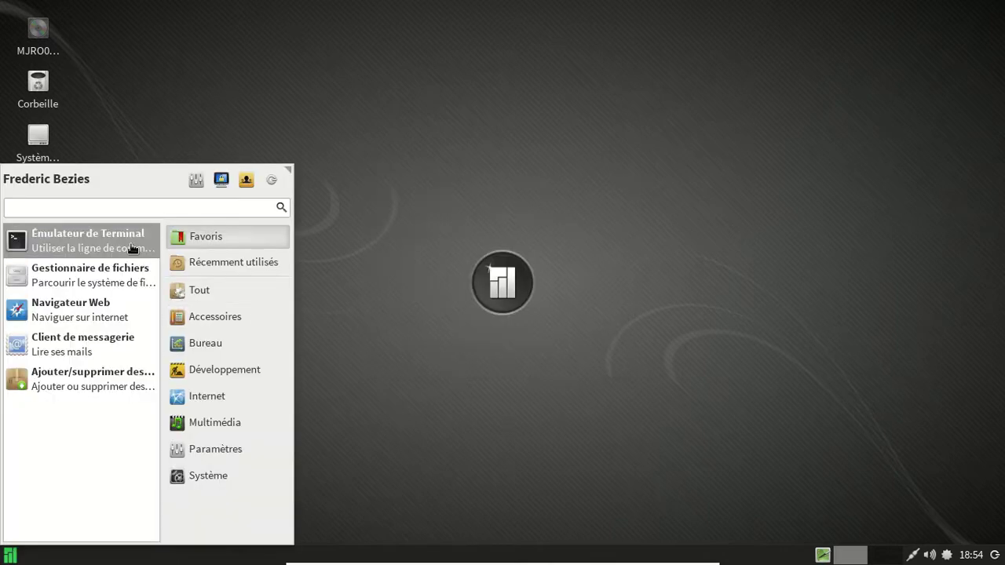
left_click(122, 273)
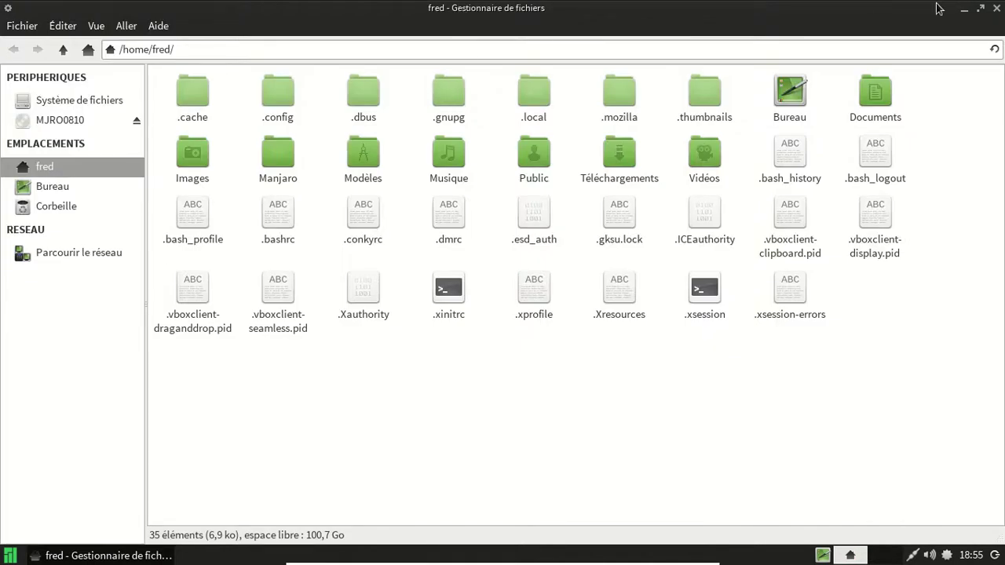
Step: Resize and reposition the Thunar window, hide hidden files, and look inside the Manjaro folder
left_click(980, 9)
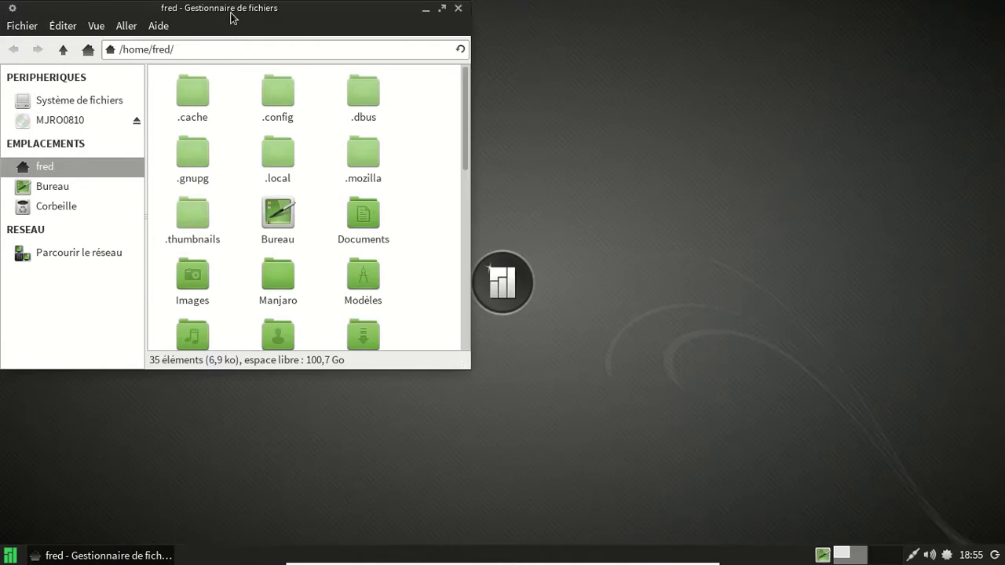
left_click_drag(232, 12, 463, 64)
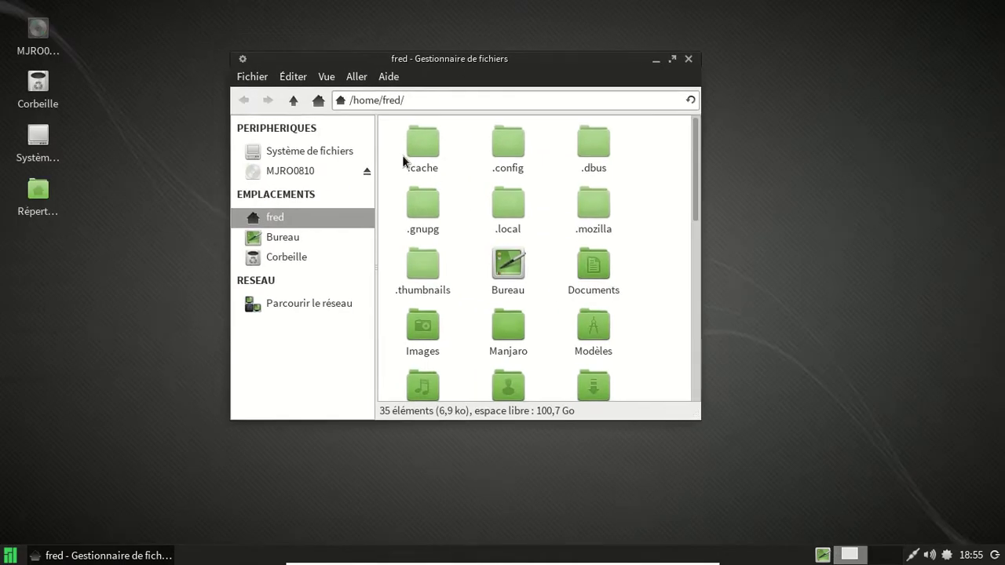
key("ctrl+h")
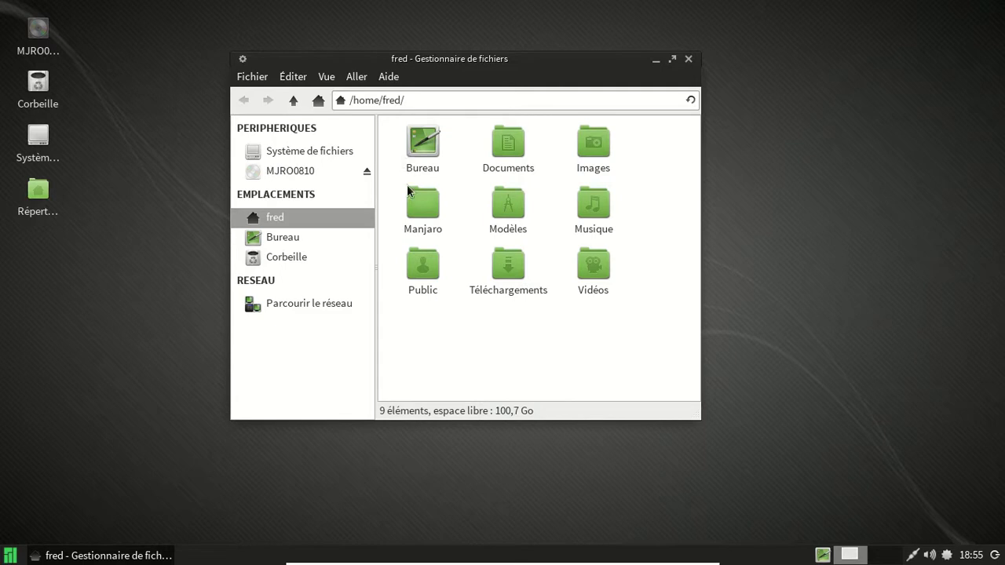
double_click(421, 211)
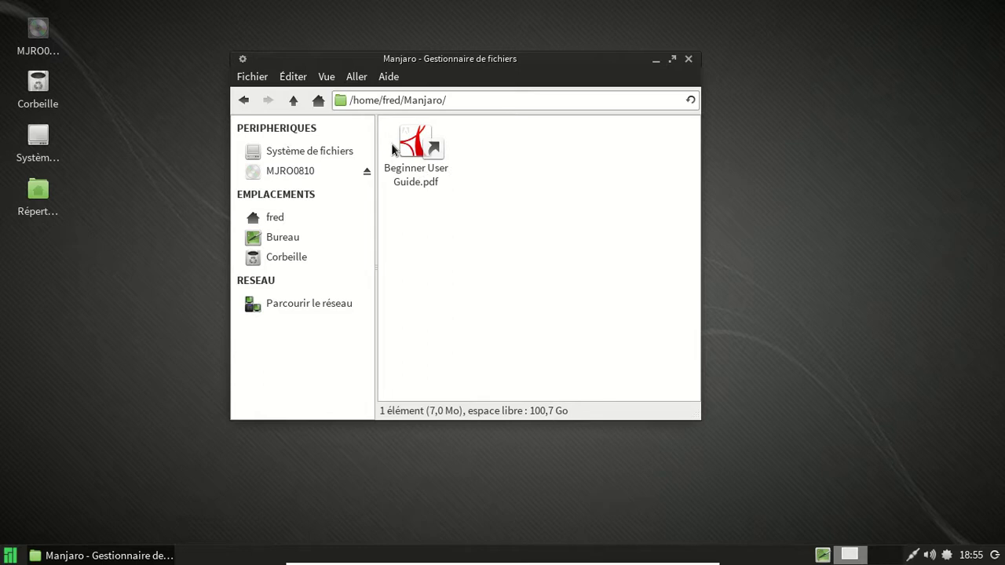
left_click(245, 100)
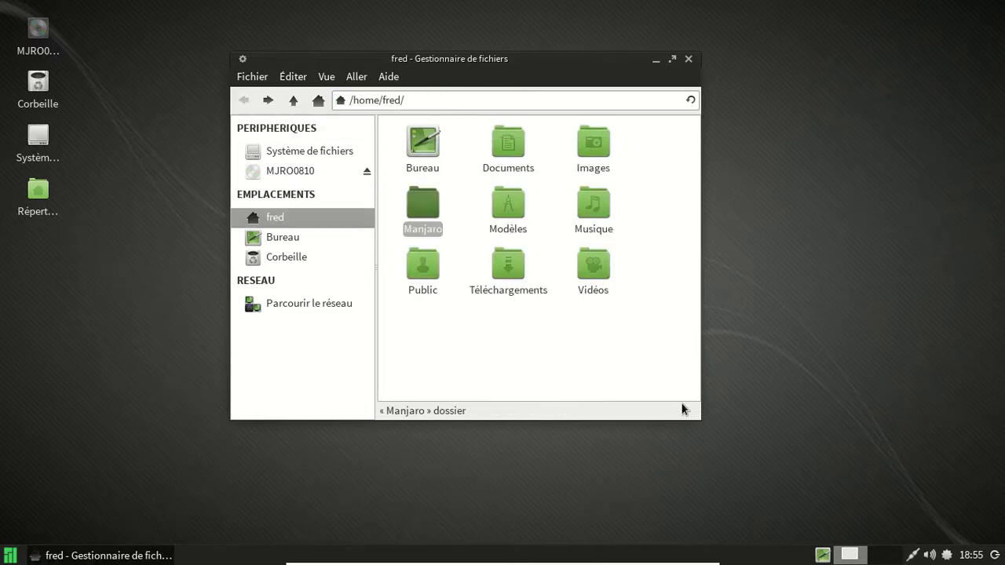
left_click_drag(693, 414, 921, 463)
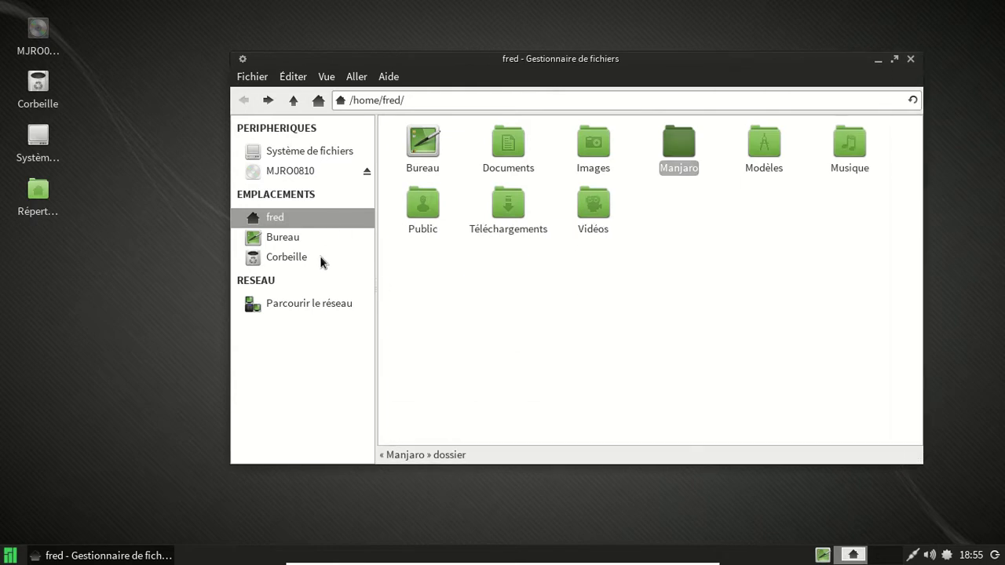
left_click_drag(592, 60, 529, 51)
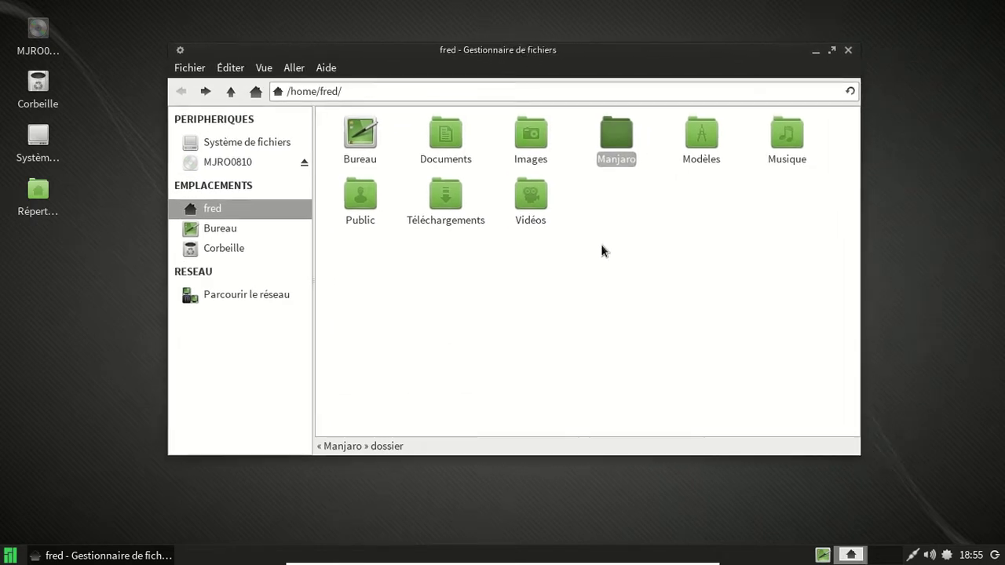
Step: Browse the file system root, the MJRO0810 disc and the Bureau folder, then return home
left_click(244, 142)
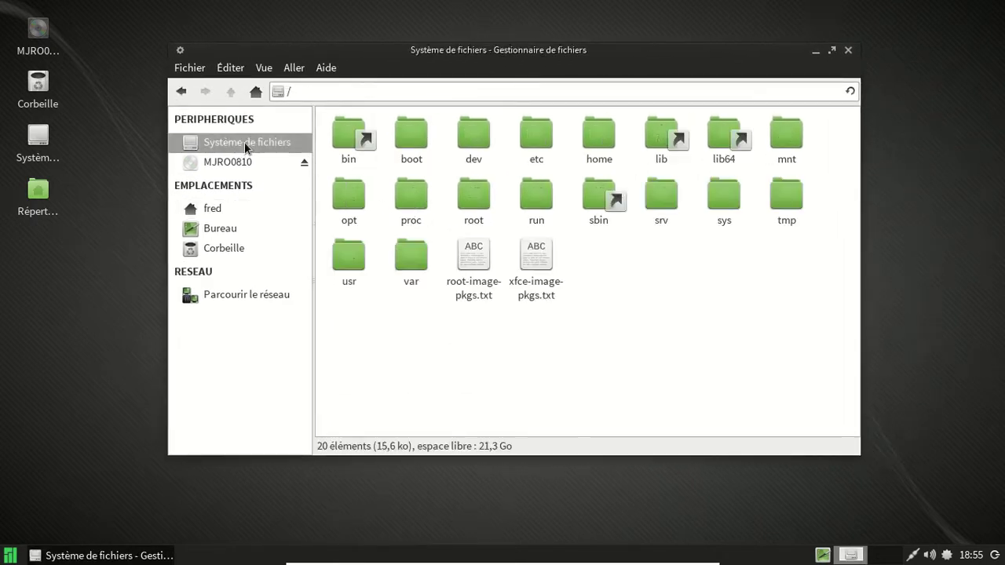
left_click(239, 162)
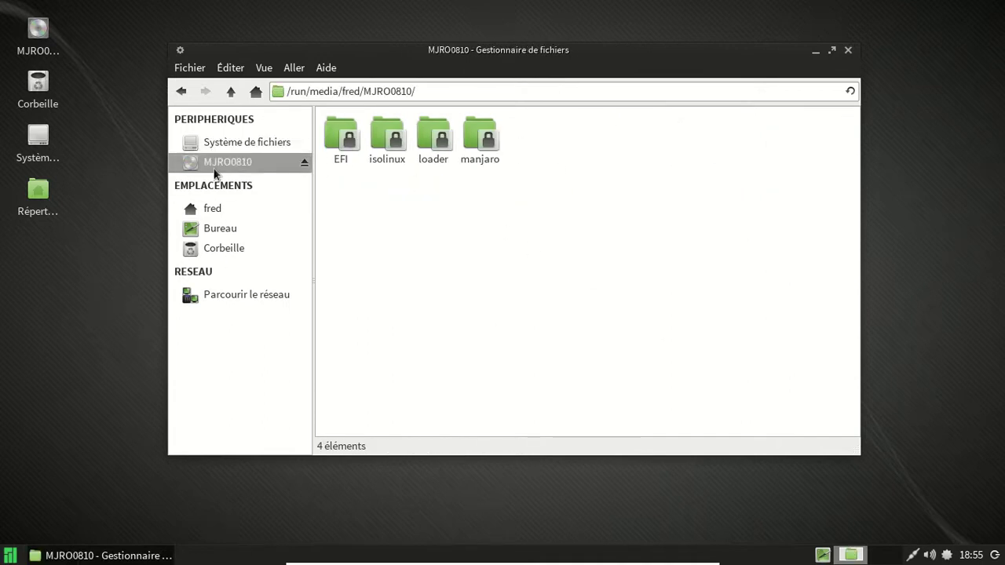
left_click(238, 229)
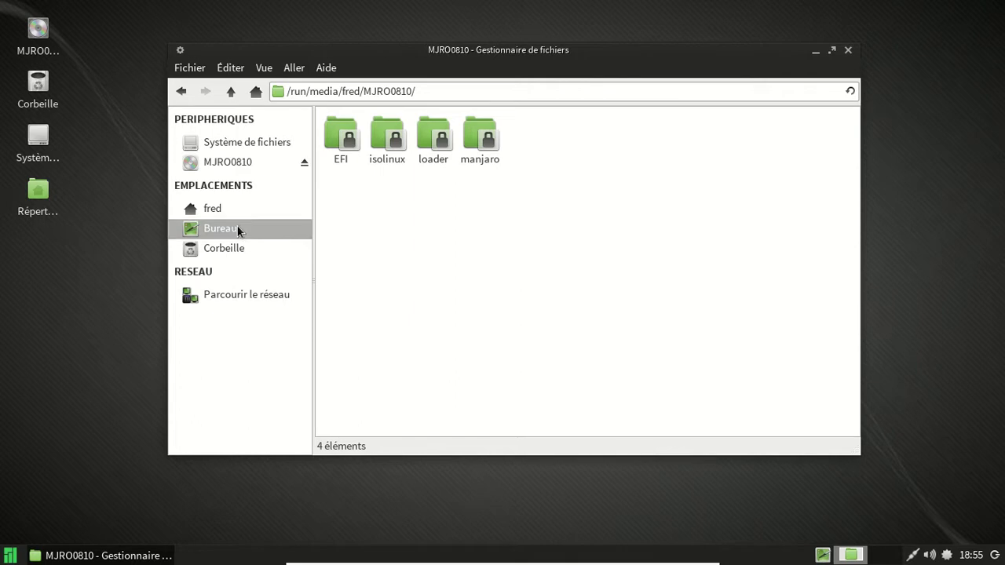
left_click(211, 208)
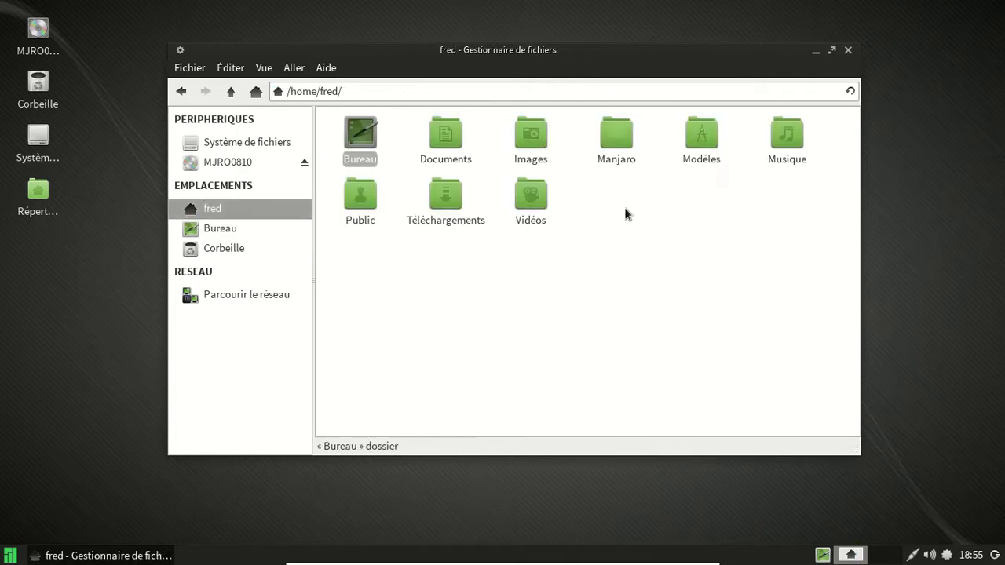
Step: Confirm Thunar version 1.6.3 in its About box, then close the file manager
left_click(326, 68)
left_click(330, 106)
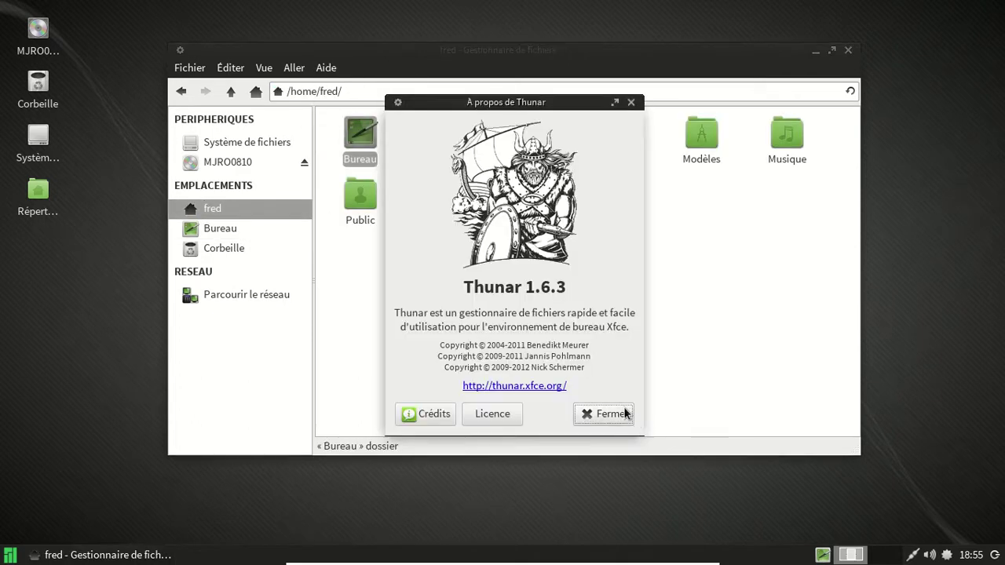
left_click(605, 414)
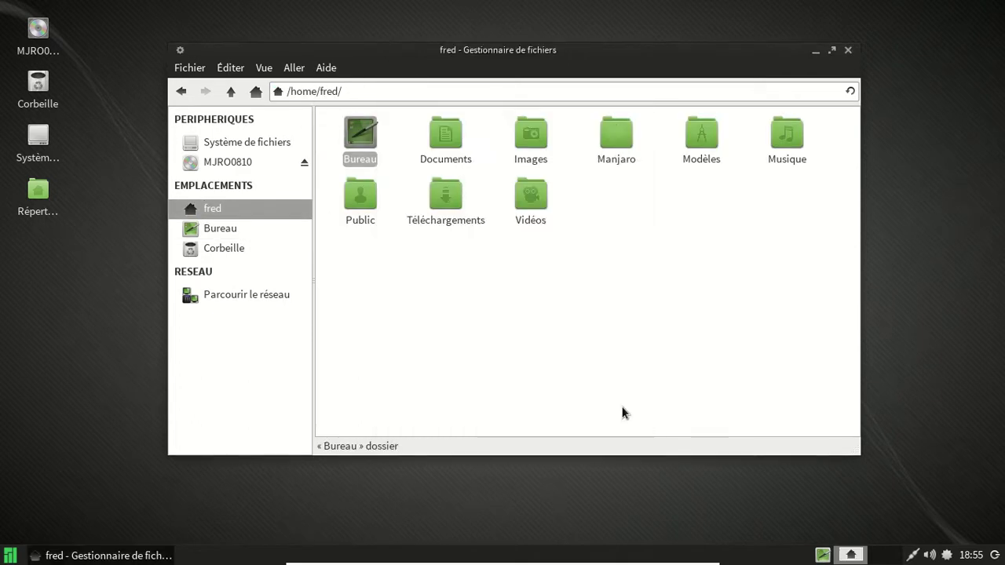
left_click(848, 49)
Step: In the Whisker Menu, browse the Accessoires, Bureau, Développement, Internet and Multimédia categories
left_click(12, 554)
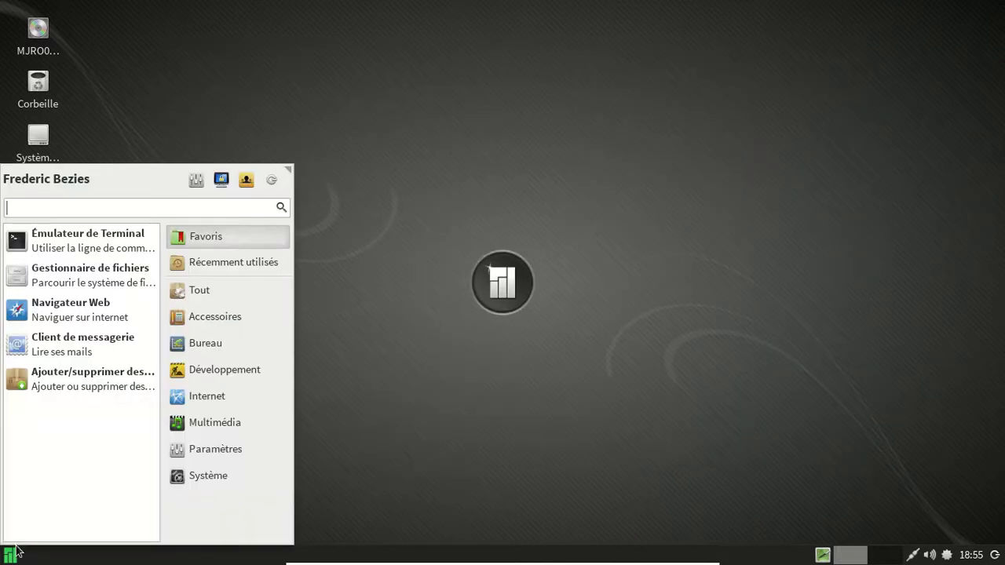
left_click(219, 316)
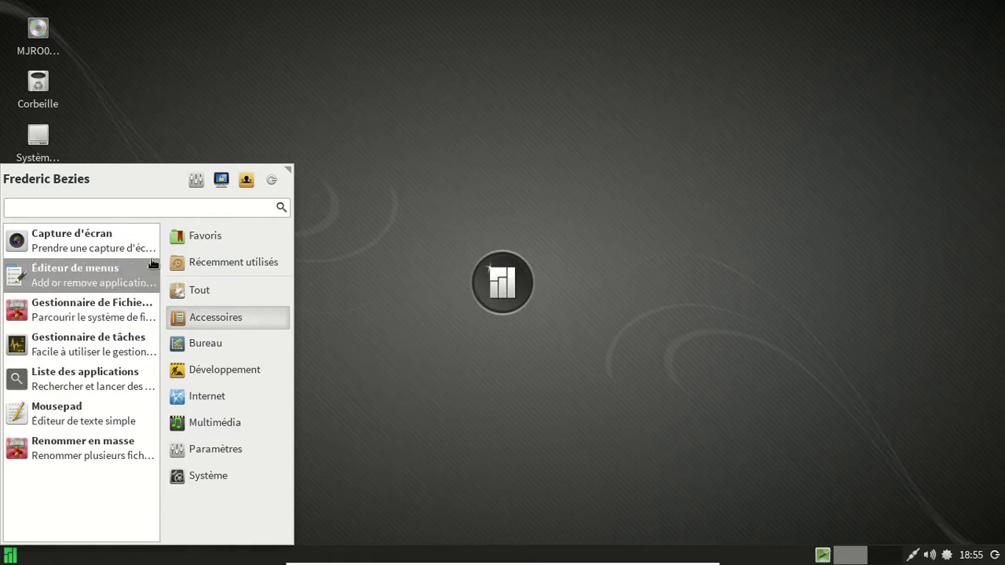
left_click(219, 343)
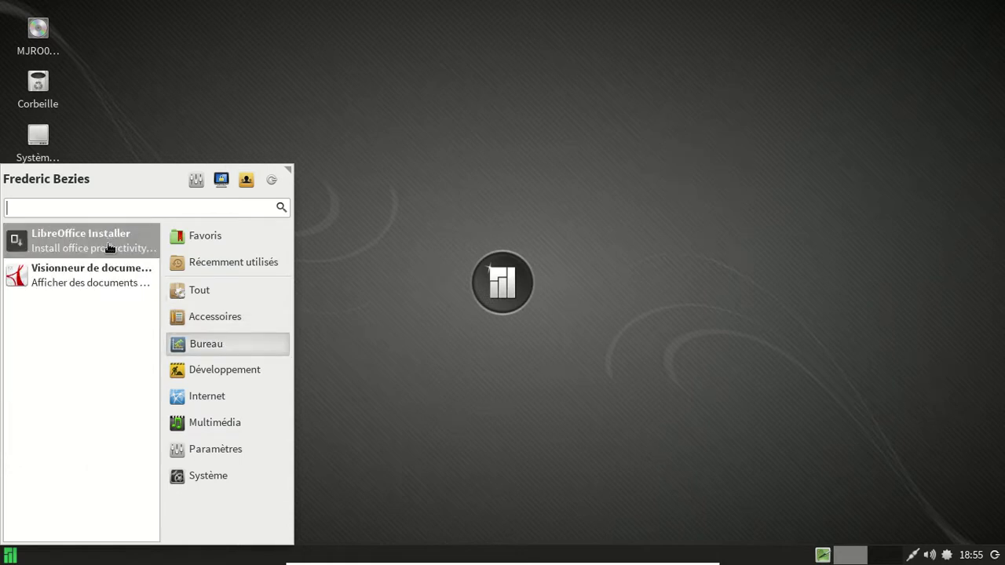
left_click(215, 374)
left_click(215, 396)
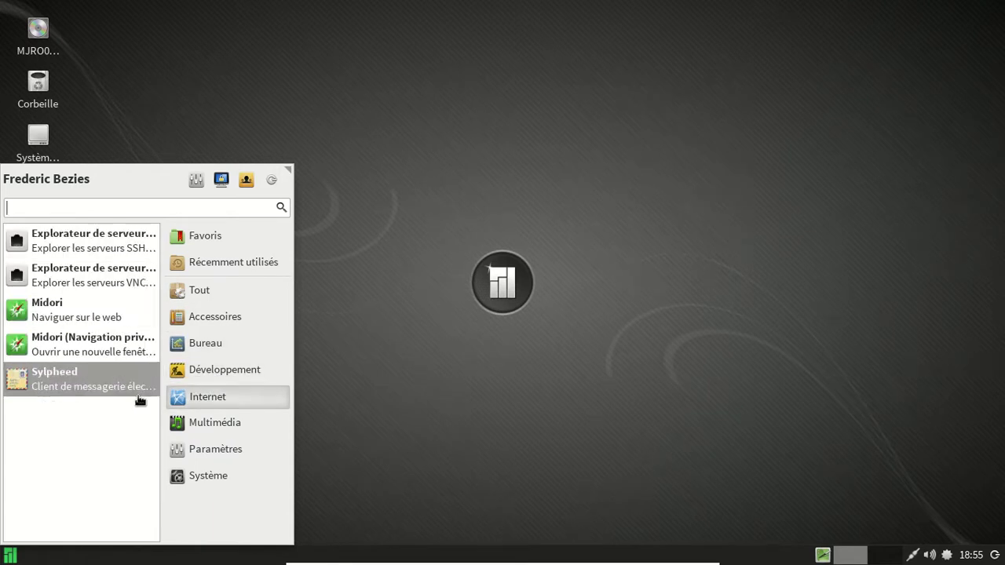
left_click(206, 422)
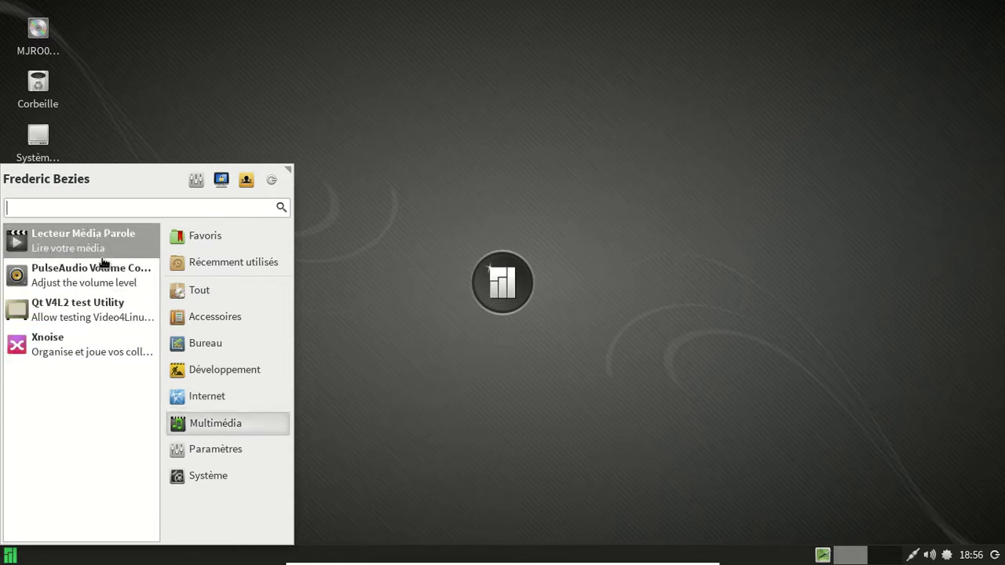
Step: Look through the Système category, then settle on the Paramètres settings applications list
left_click(239, 445)
left_click_drag(155, 305, 159, 517)
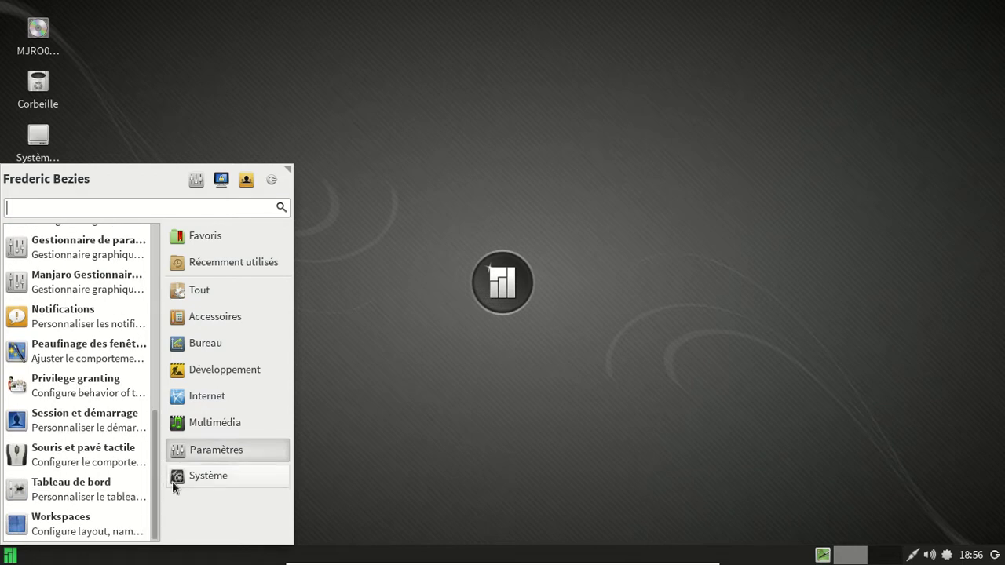
left_click(169, 481)
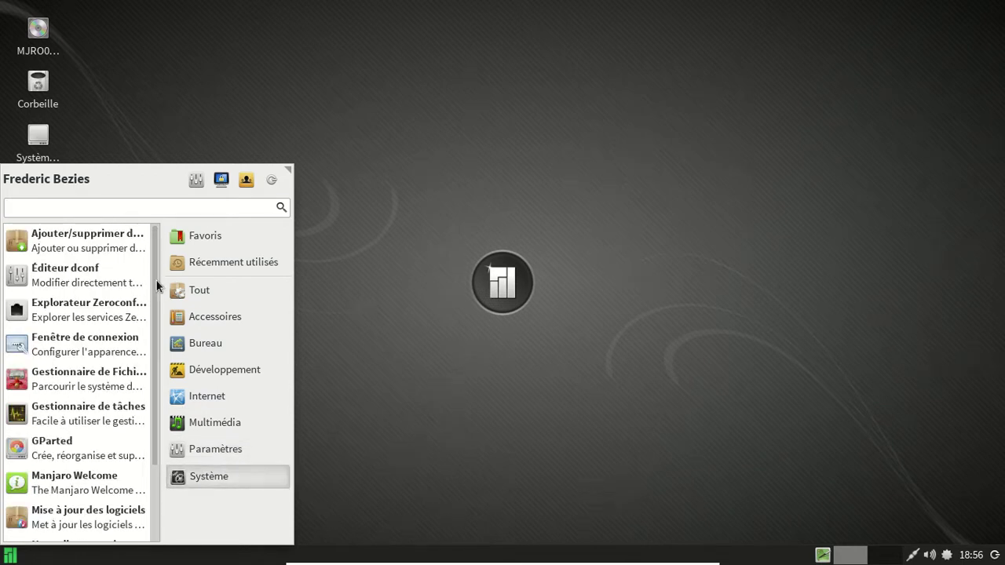
scroll(139, 415, "down", 3)
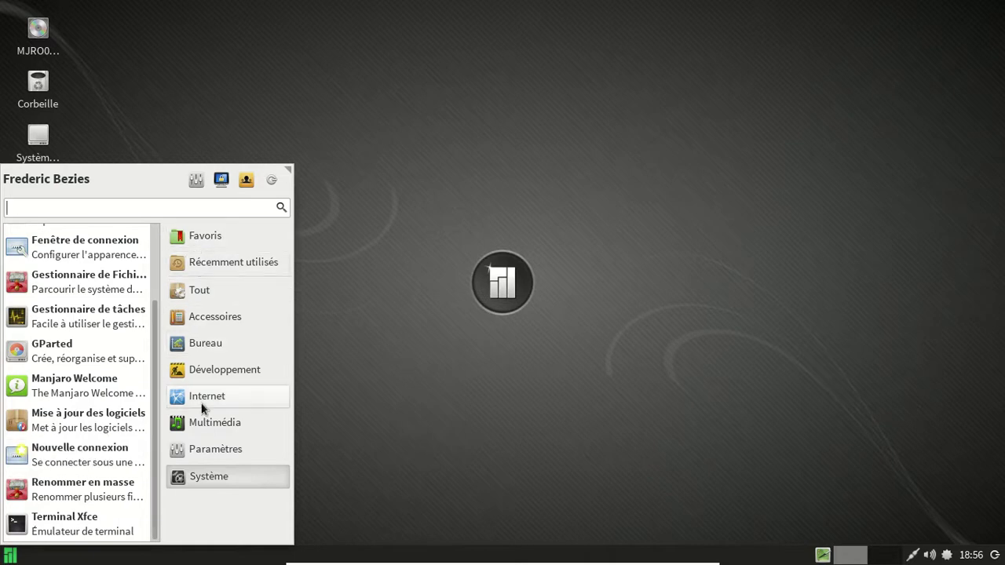
left_click(197, 448)
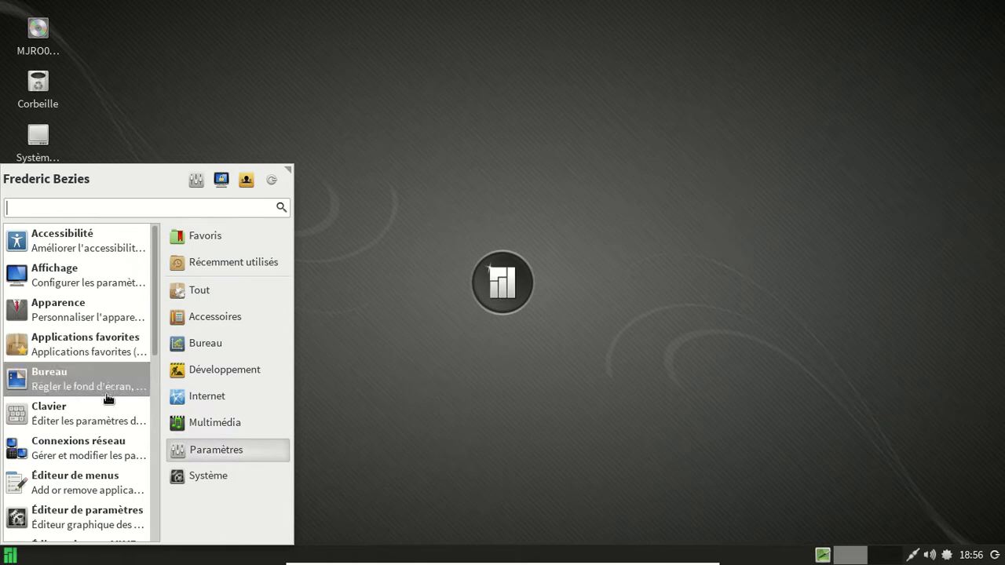
left_click_drag(156, 278, 161, 376)
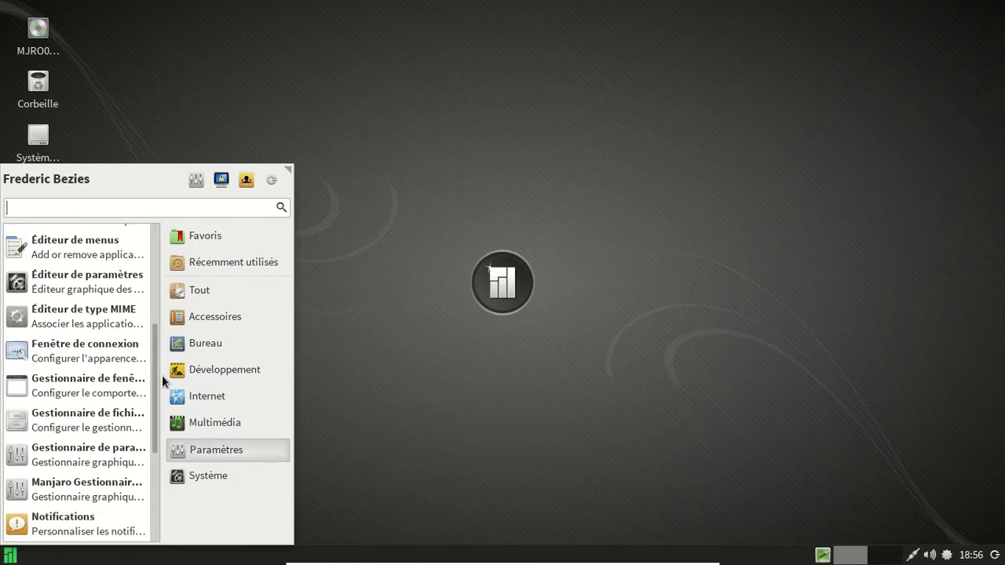
Step: Open the Xfce settings manager and scroll through its list of settings
left_click(98, 451)
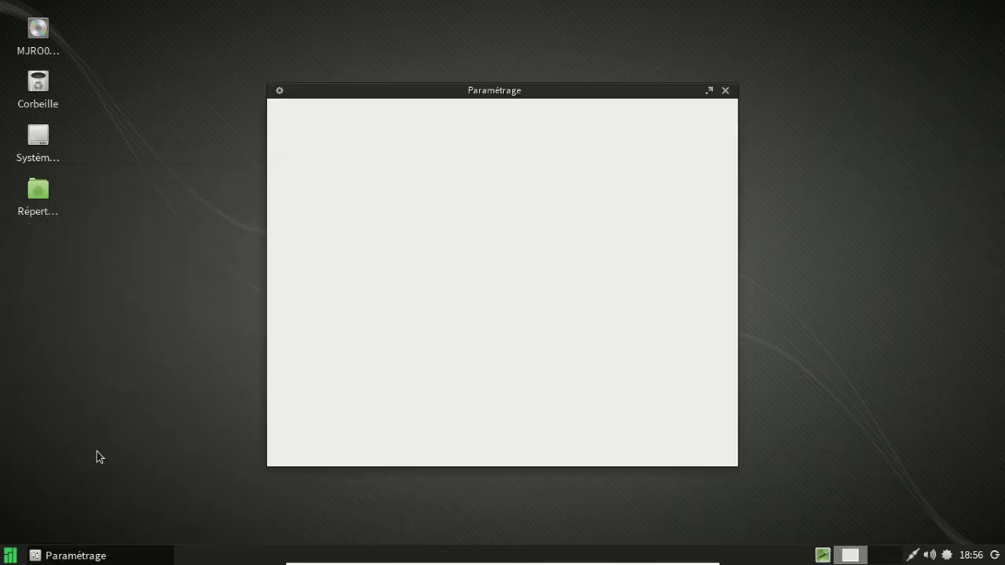
left_click_drag(471, 92, 441, 63)
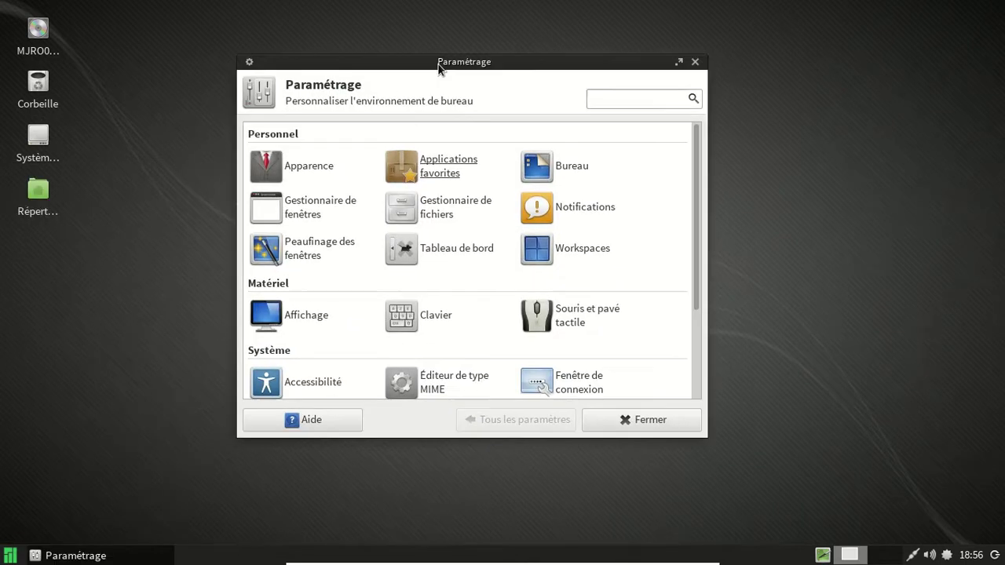
scroll(673, 233, "down", 3)
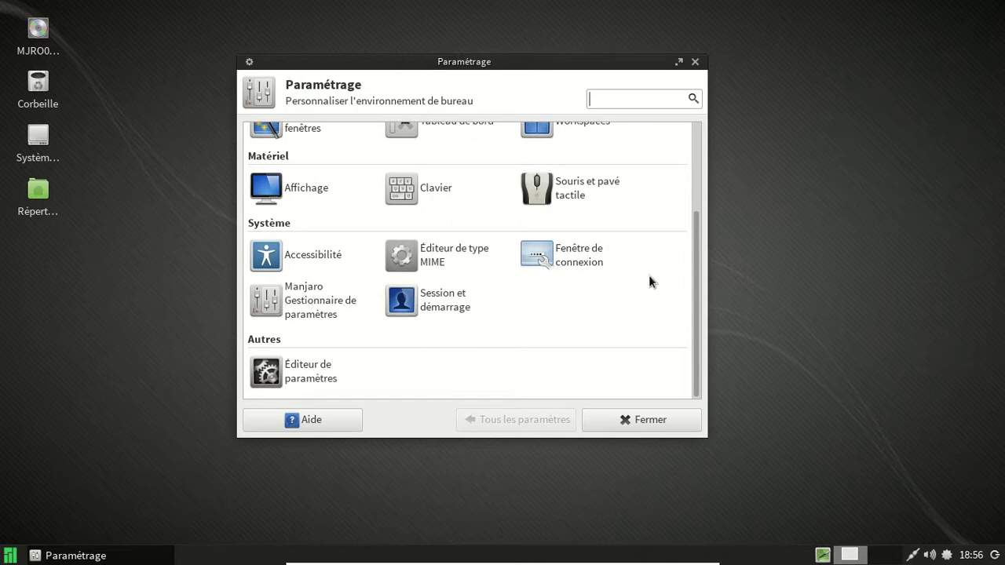
left_click_drag(698, 262, 699, 147)
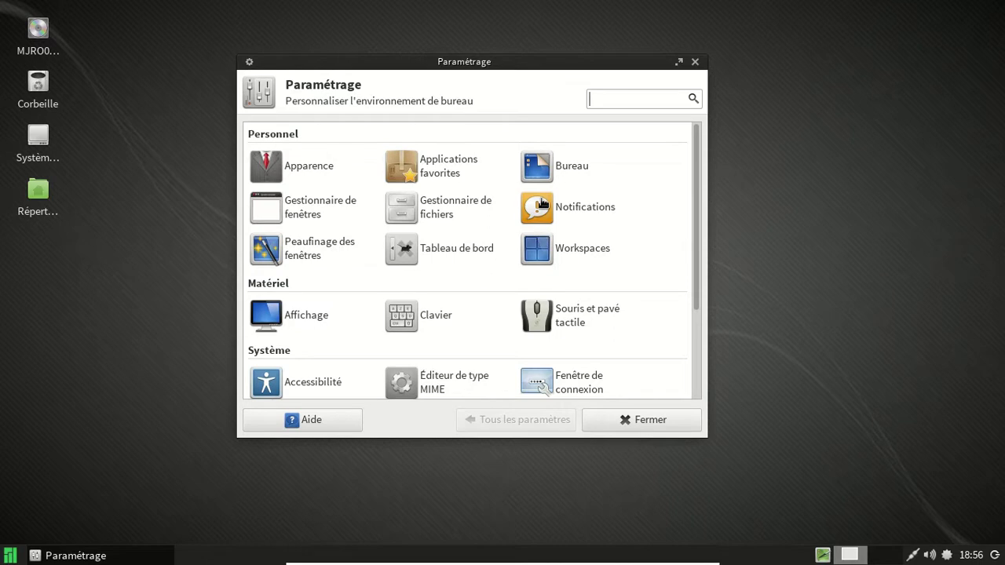
left_click_drag(700, 146, 682, 322)
Step: Launch Manjaro Settings Manager, authenticating with the administrator password
left_click(324, 312)
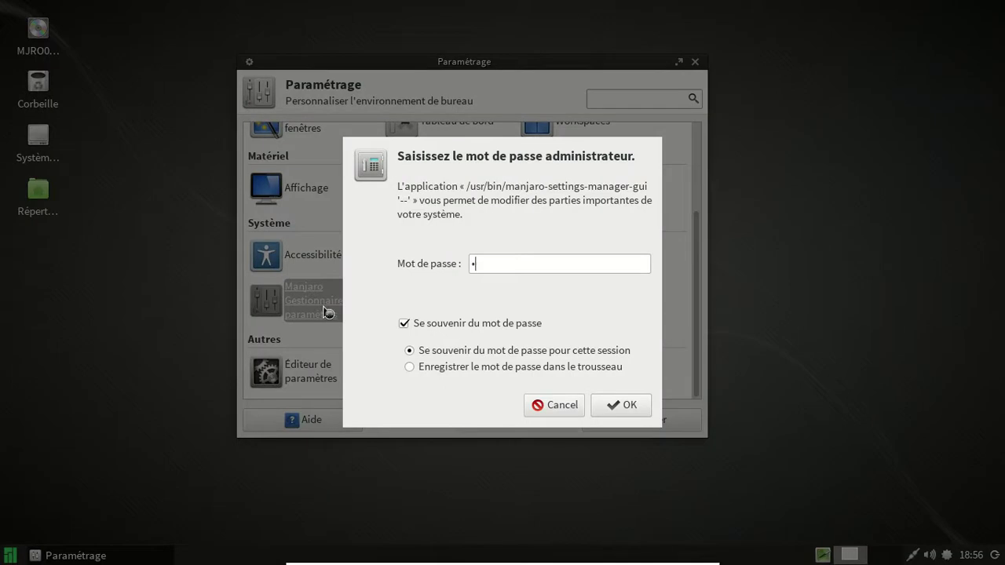
key("Return")
type("jaro")
key("Return")
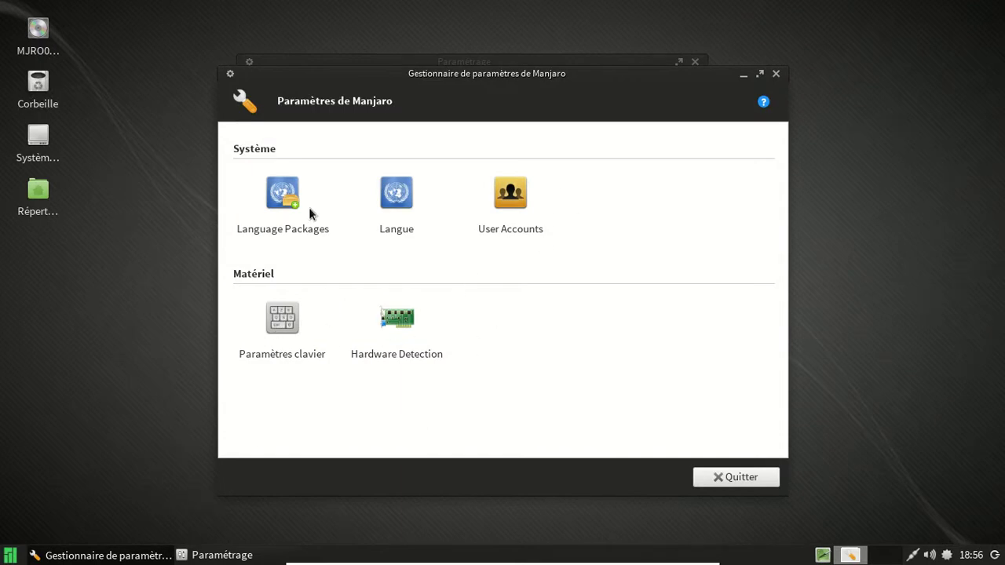
Step: Review the Langue settings and the installed and available language packages
left_click(386, 201)
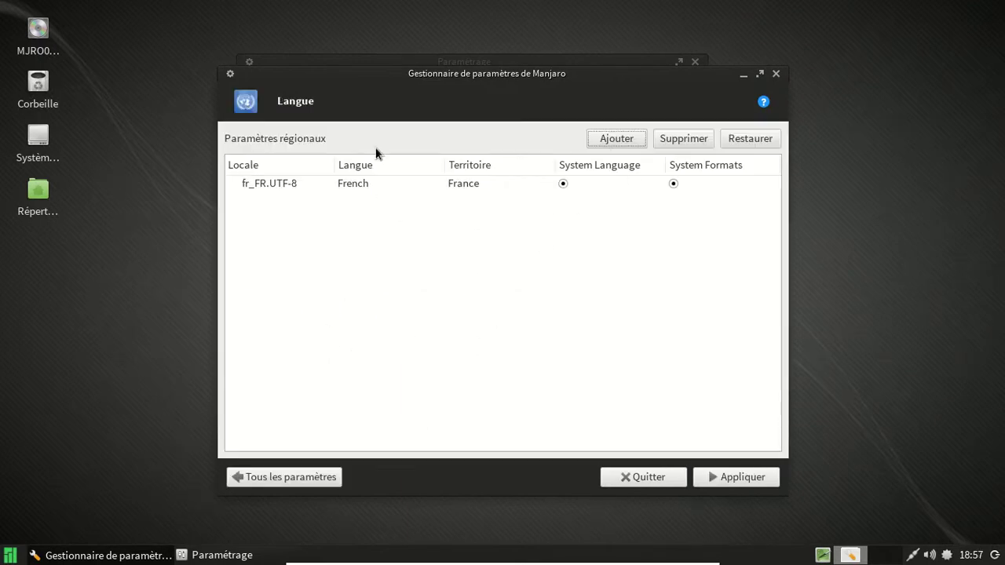
left_click(298, 479)
left_click(284, 192)
left_click(432, 142)
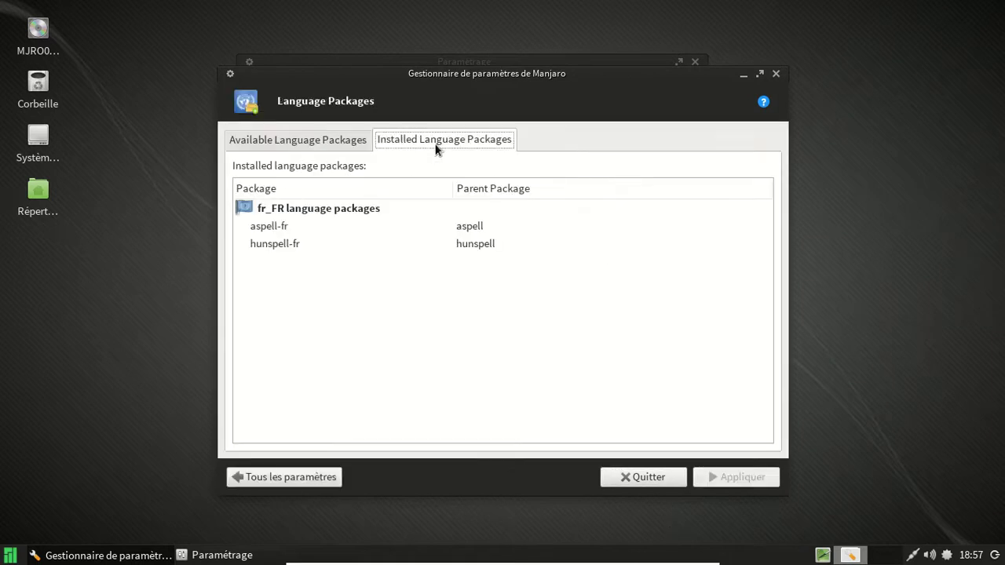
left_click(345, 140)
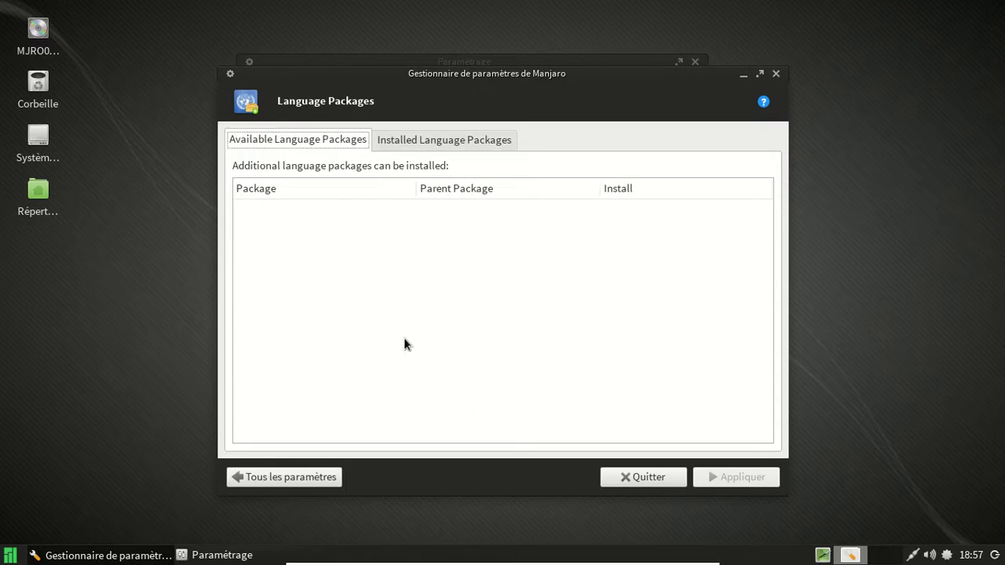
left_click(307, 484)
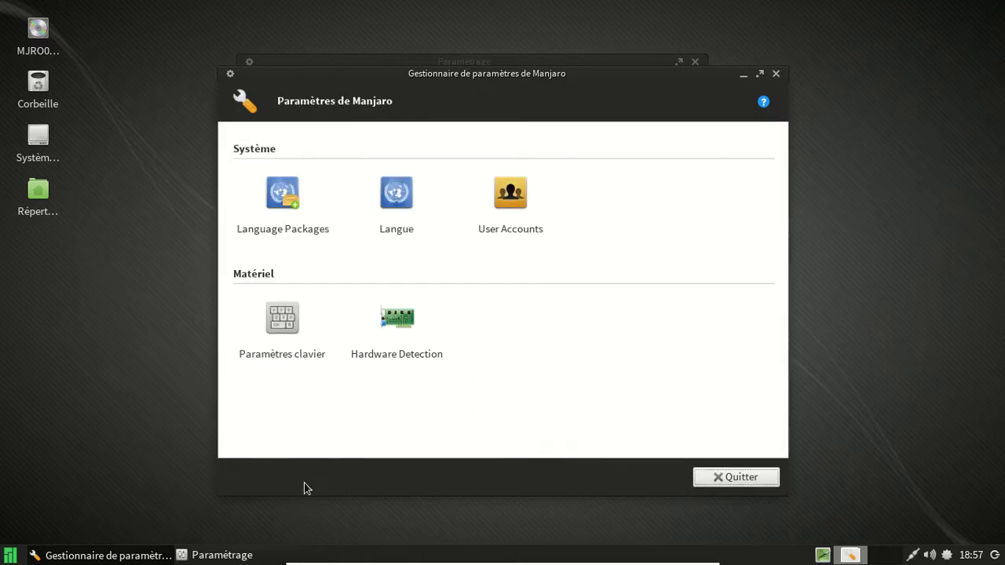
Step: Inspect the administrator user account, cancelling the account picture change
left_click(522, 185)
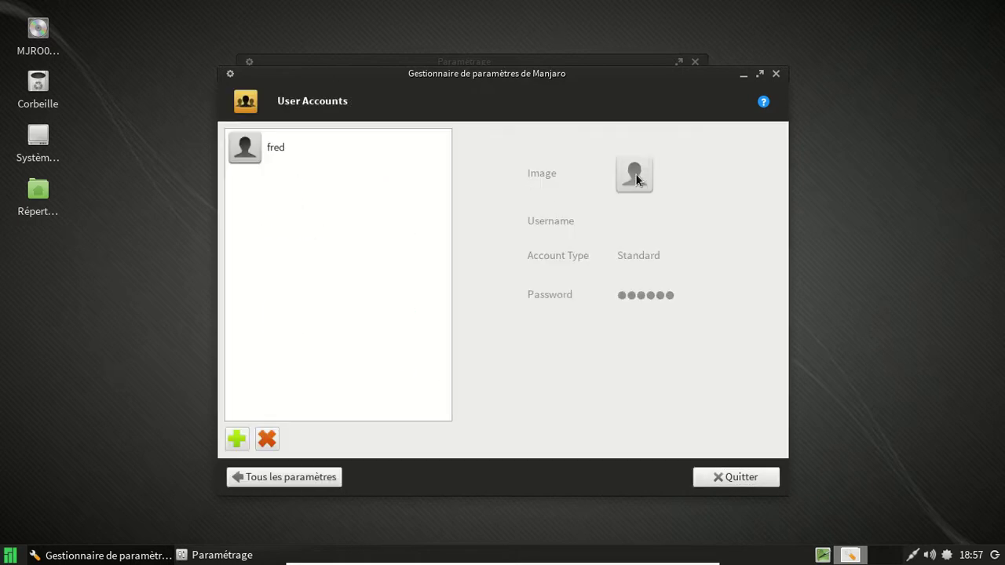
left_click(264, 152)
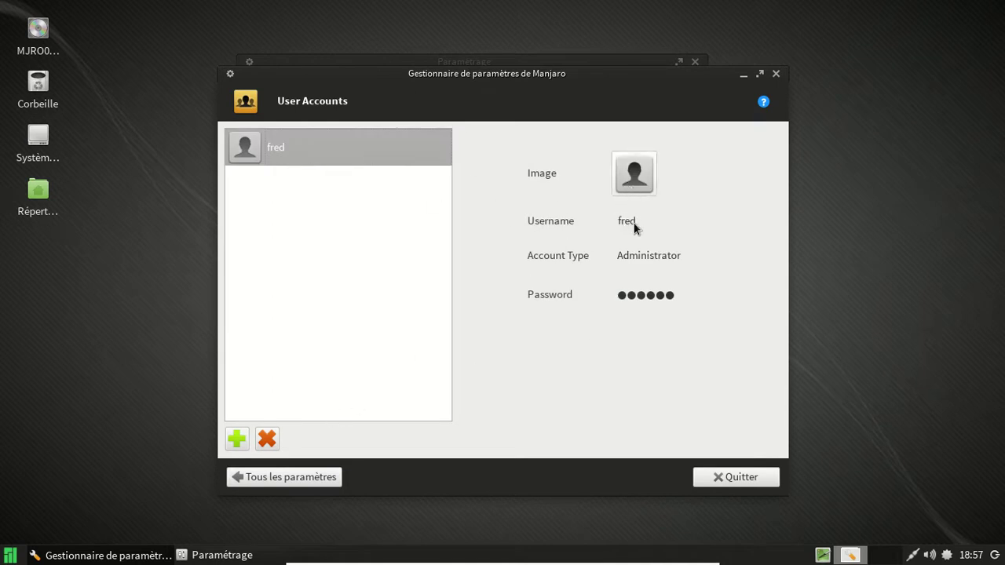
left_click(639, 177)
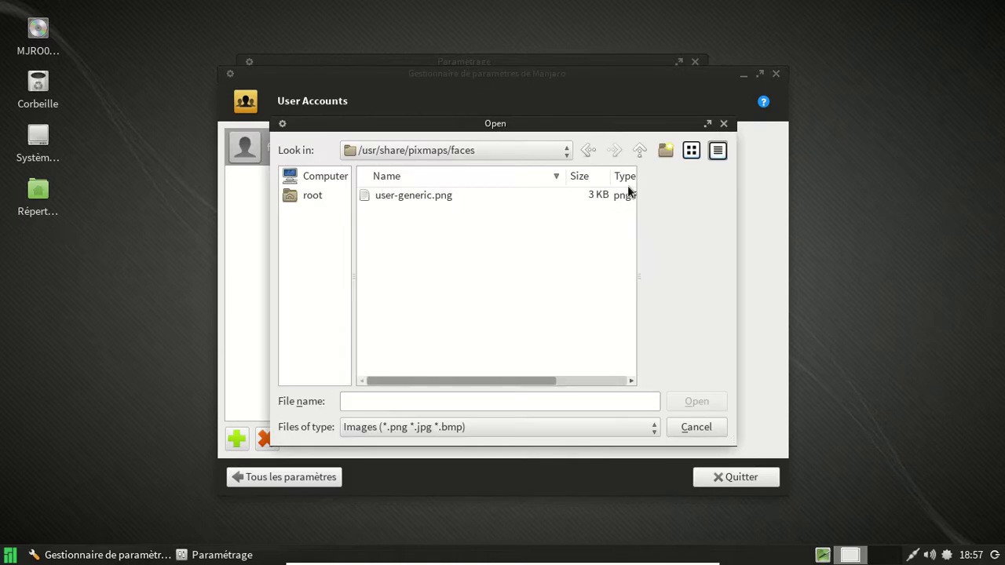
left_click(696, 427)
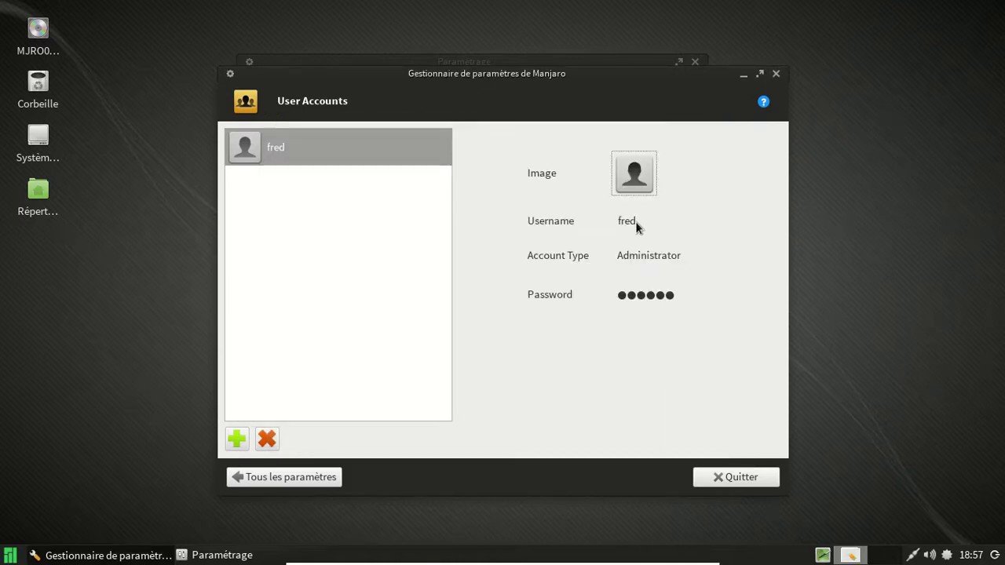
left_click(291, 142)
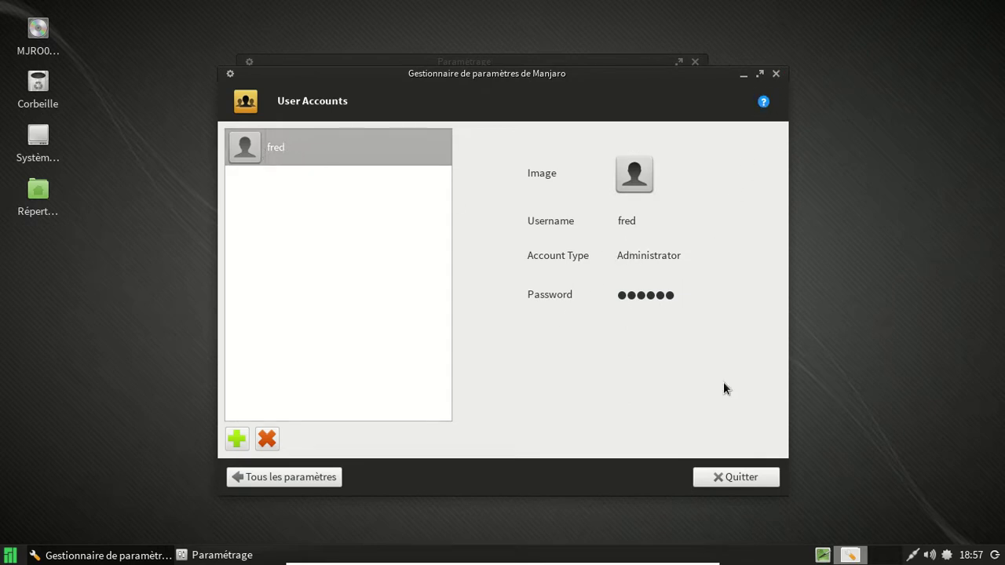
Step: Quit Manjaro Settings Manager, close the Paramétrage window, and reopen the application menu
left_click(721, 477)
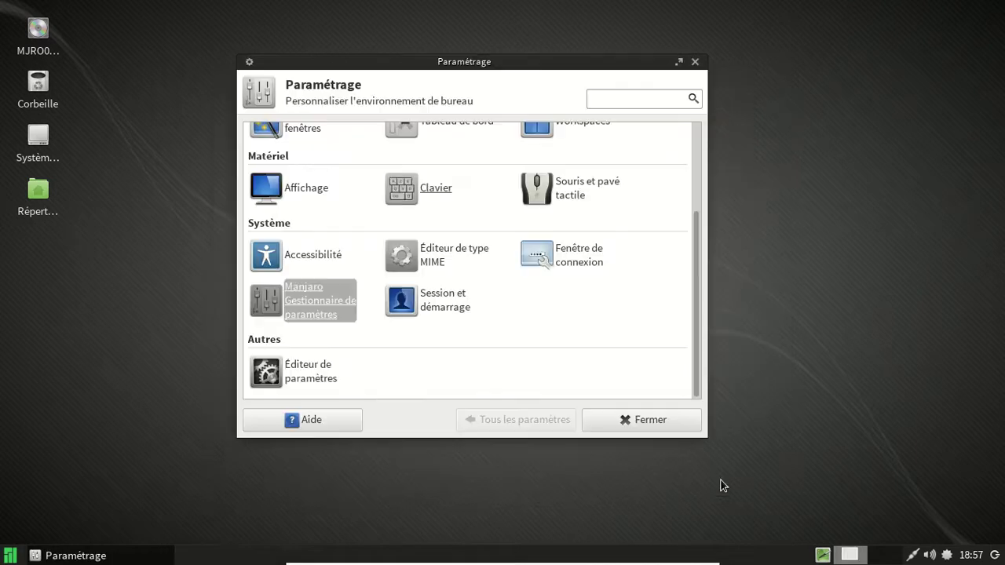
left_click(698, 131)
left_click(698, 63)
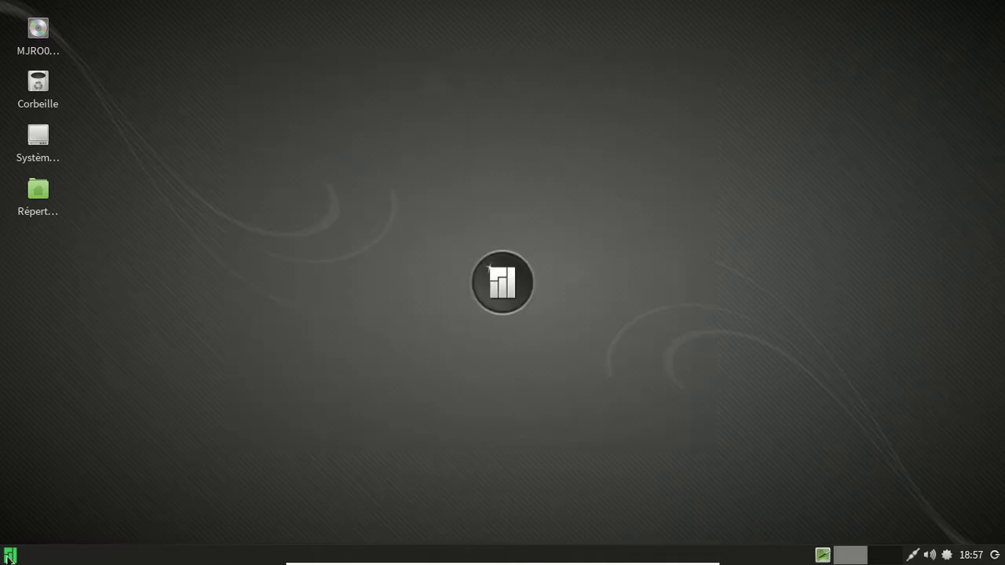
left_click(10, 556)
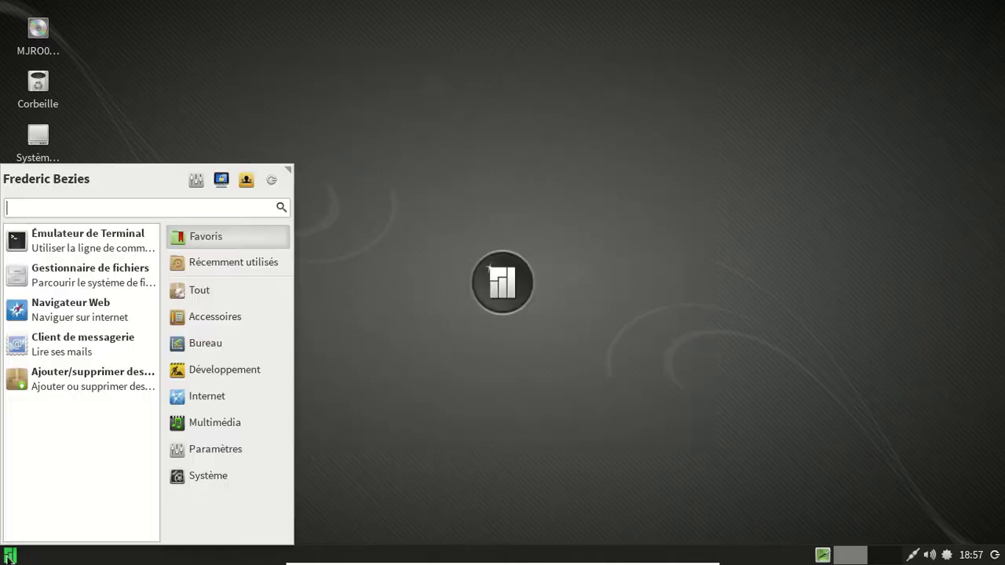
Step: Launch the LibreOffice Installer and synchronize the package mirrors using the root password
left_click(213, 344)
left_click(101, 246)
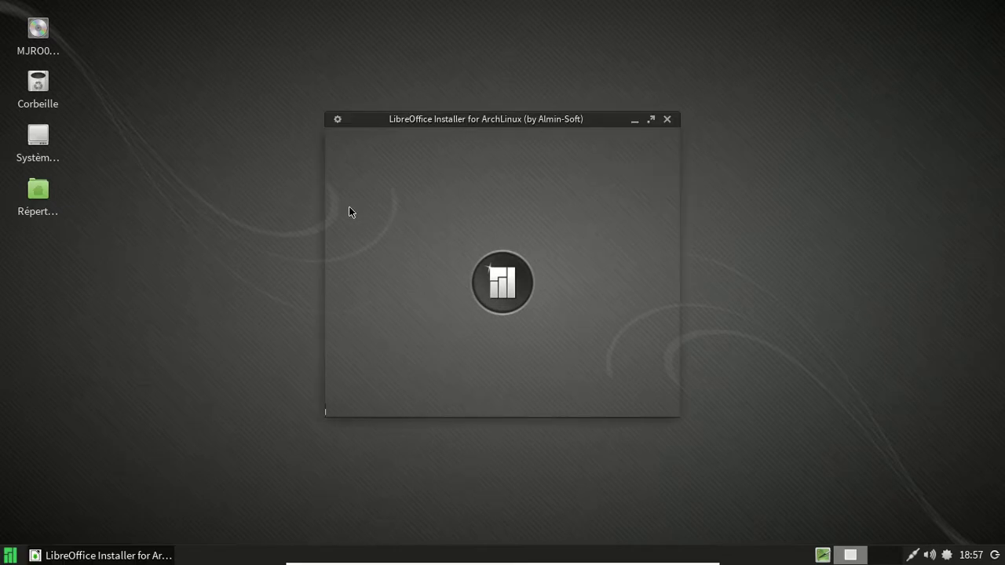
key("space")
left_click(438, 265)
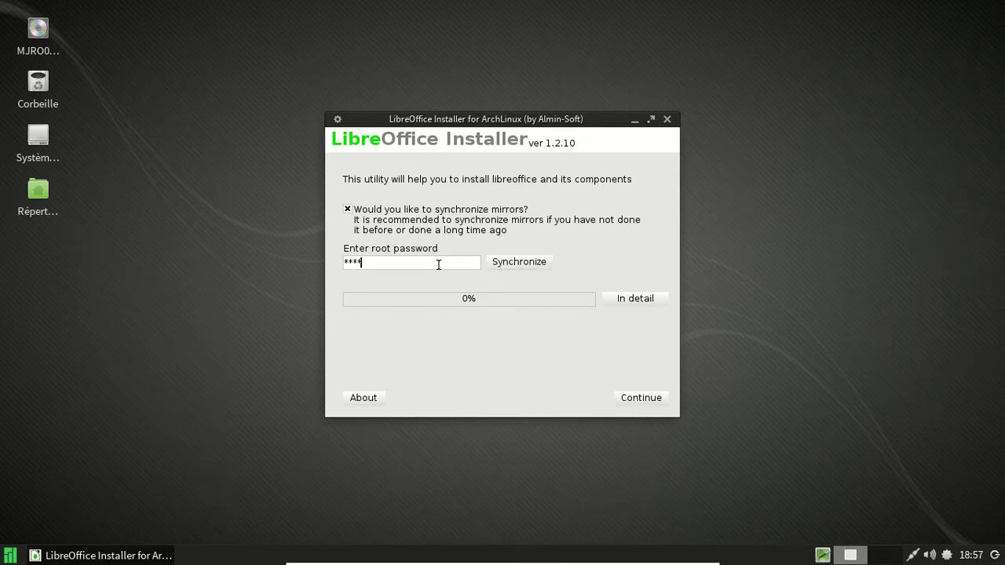
type("********")
key("Return")
left_click(651, 398)
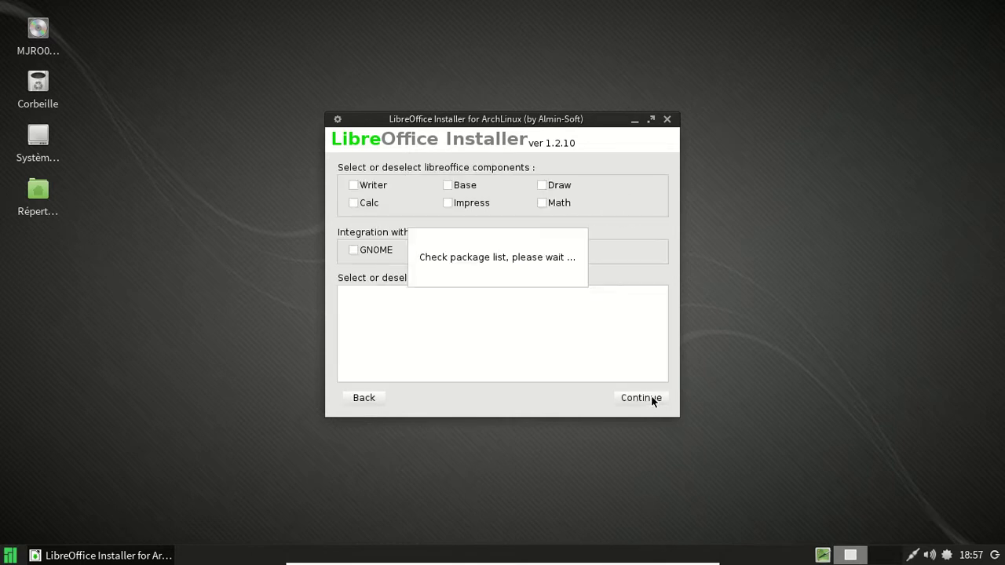
Step: Tick Writer, Calc, Base, Draw, GNOME integration and the French language, then continue
left_click_drag(571, 127, 553, 91)
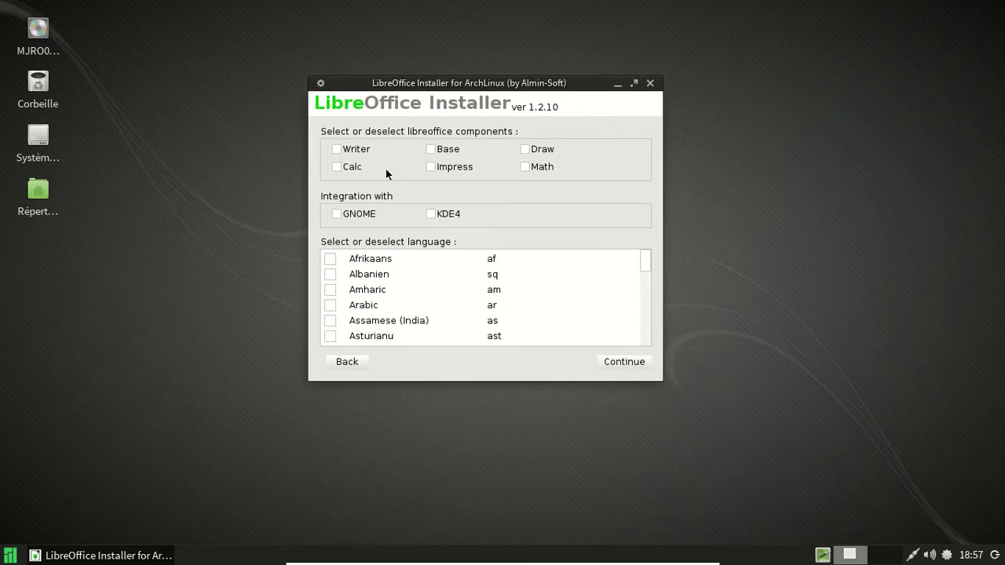
left_click(338, 167)
left_click(337, 212)
left_click(434, 167)
left_click(436, 150)
left_click(526, 150)
scroll(649, 274, "down", 10)
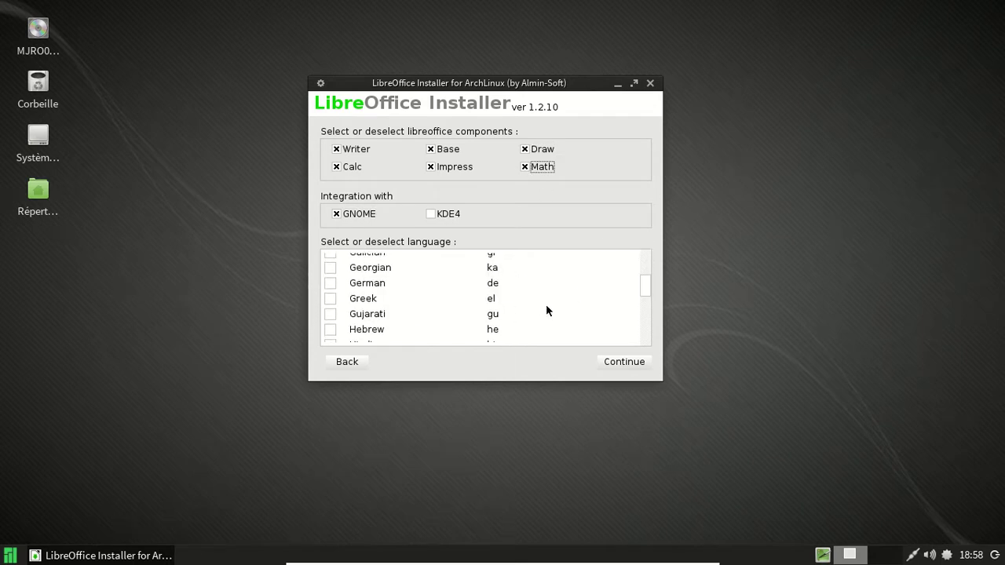
scroll(550, 306, "up", 4)
scroll(354, 330, "up", 3)
scroll(360, 328, "down", 7)
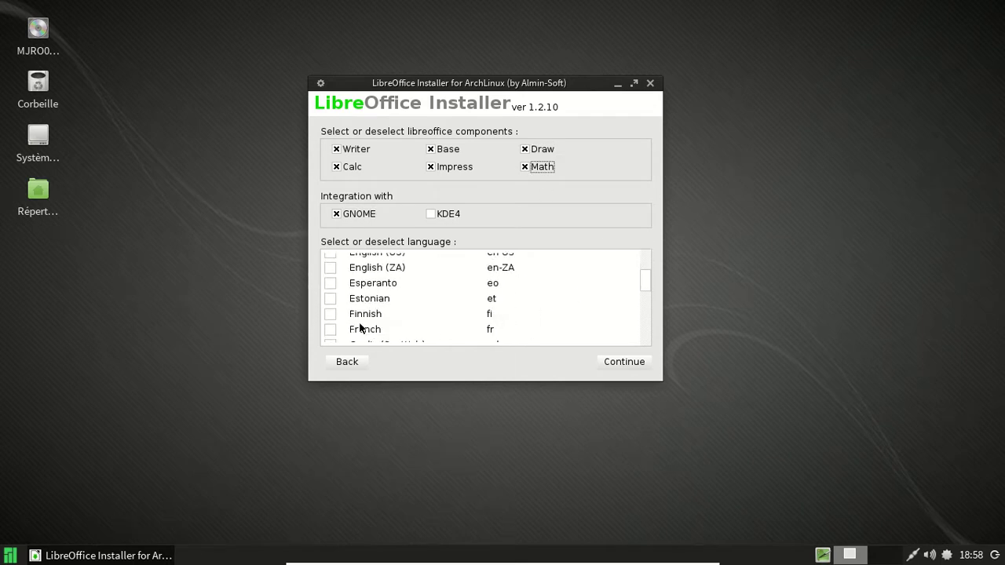
left_click(330, 330)
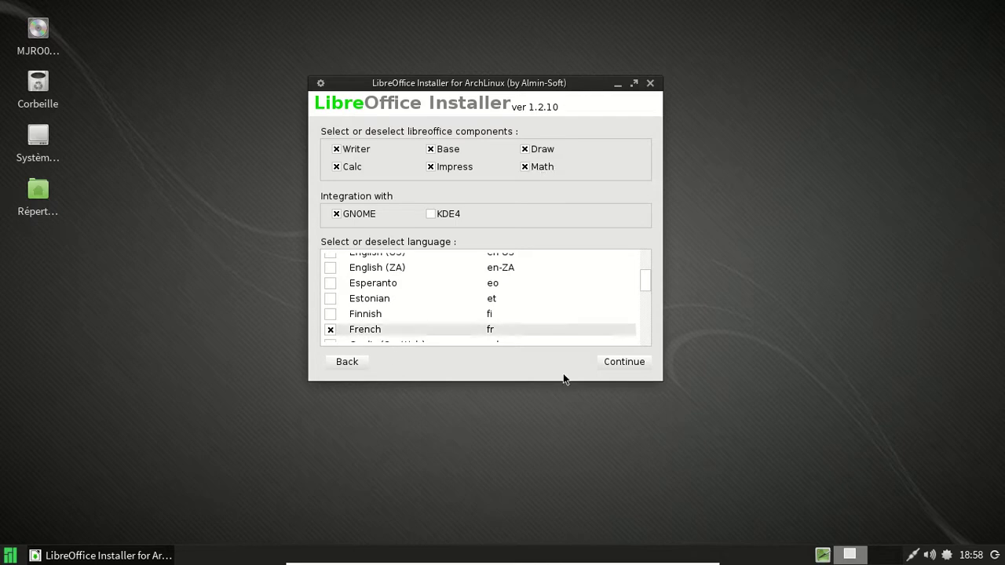
left_click(618, 363)
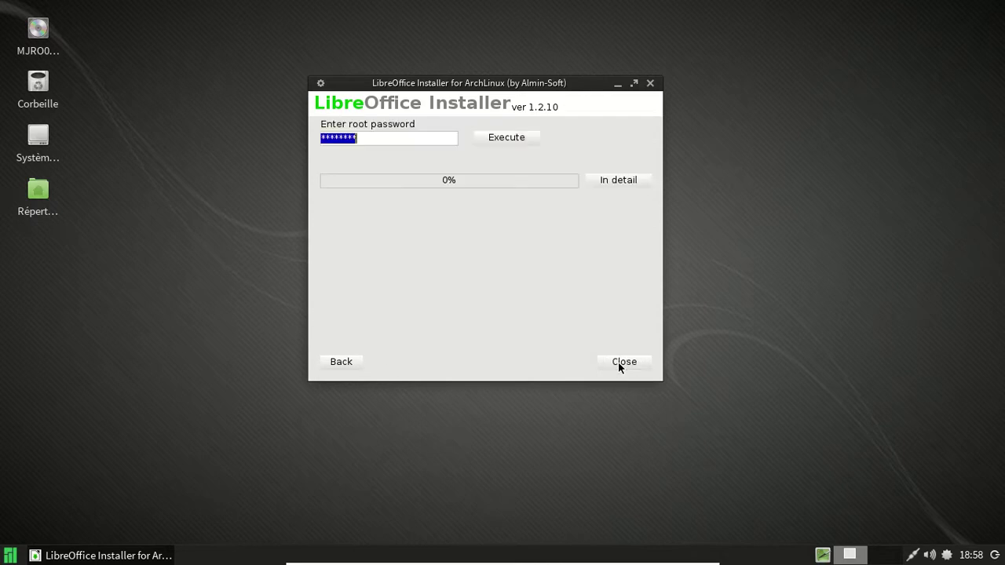
Step: Start installing the LibreOffice packages, then show the menu's Internet applications
left_click(522, 139)
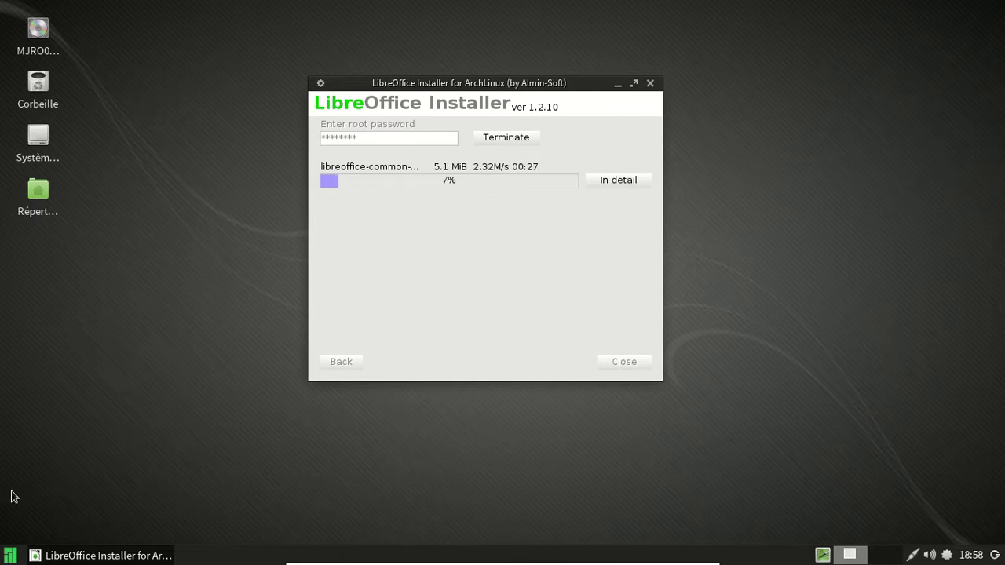
left_click(11, 555)
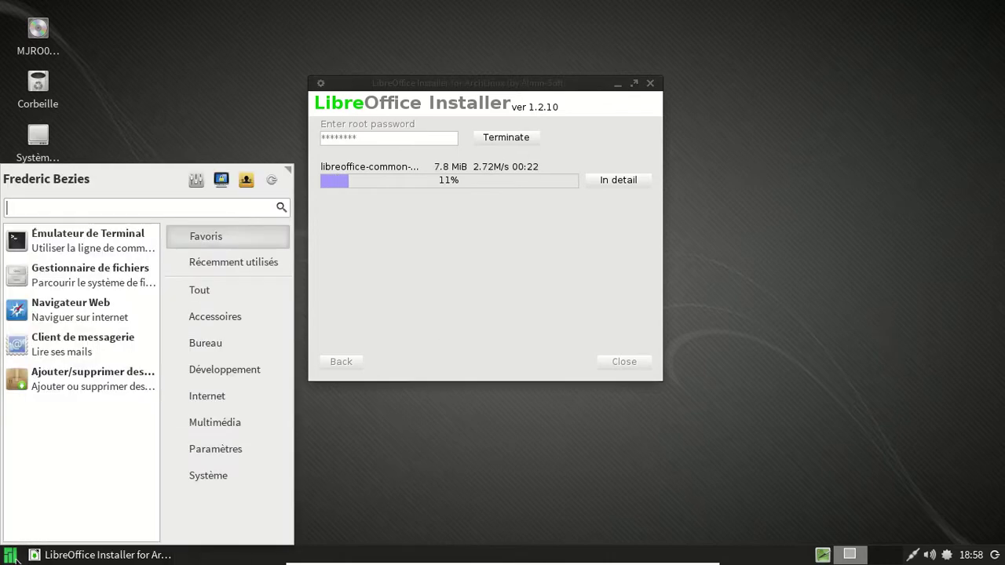
left_click(222, 401)
Step: Launch Midori, move and enlarge its window, check its About box, and open Préférences
left_click(59, 309)
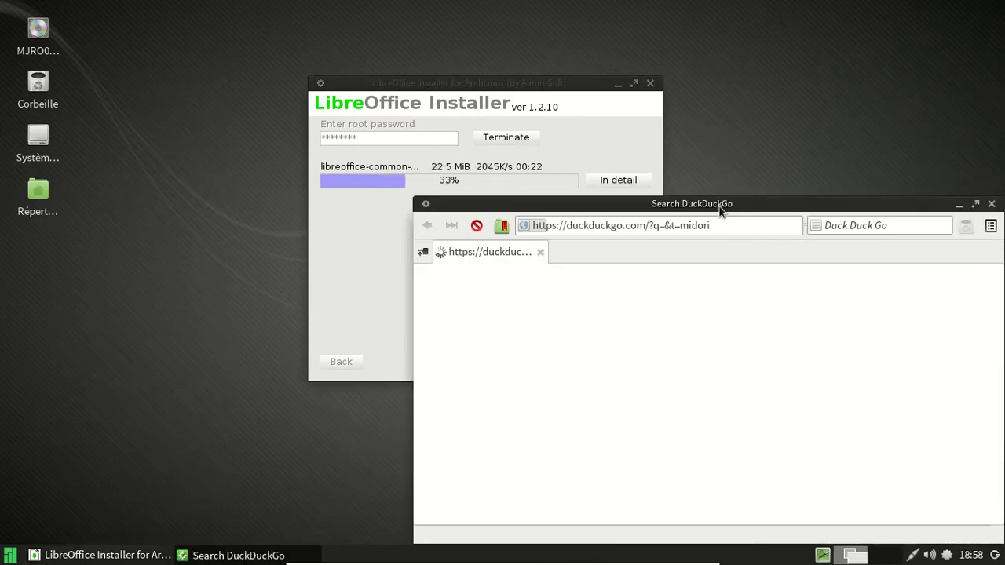
left_click_drag(717, 207, 430, 45)
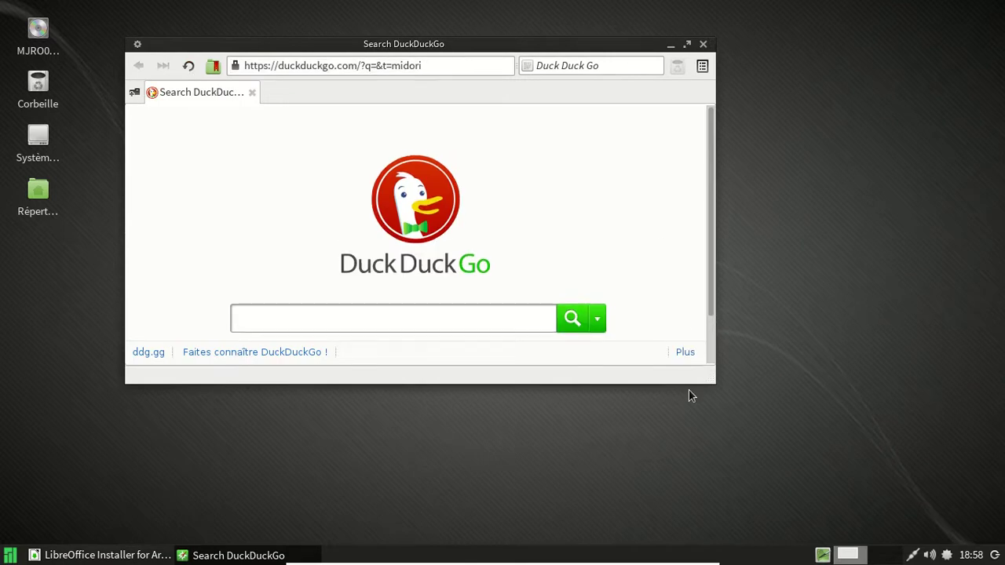
left_click_drag(702, 378, 768, 479)
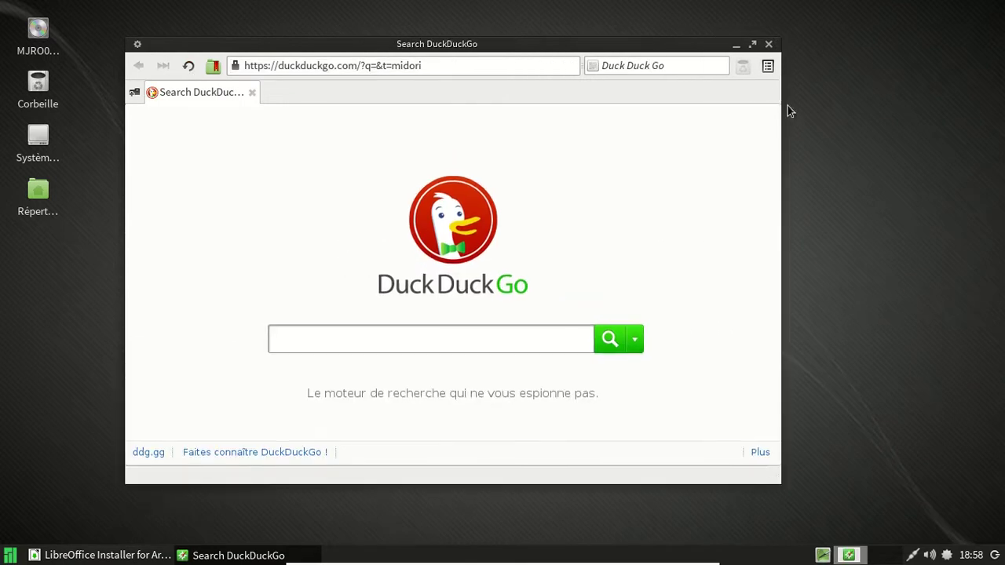
left_click(770, 69)
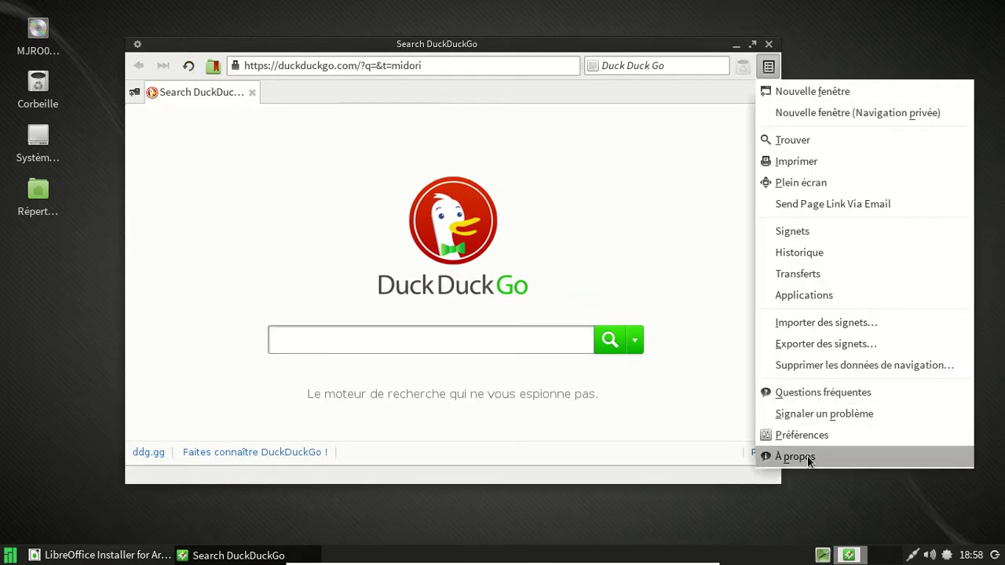
left_click(808, 456)
left_click(562, 365)
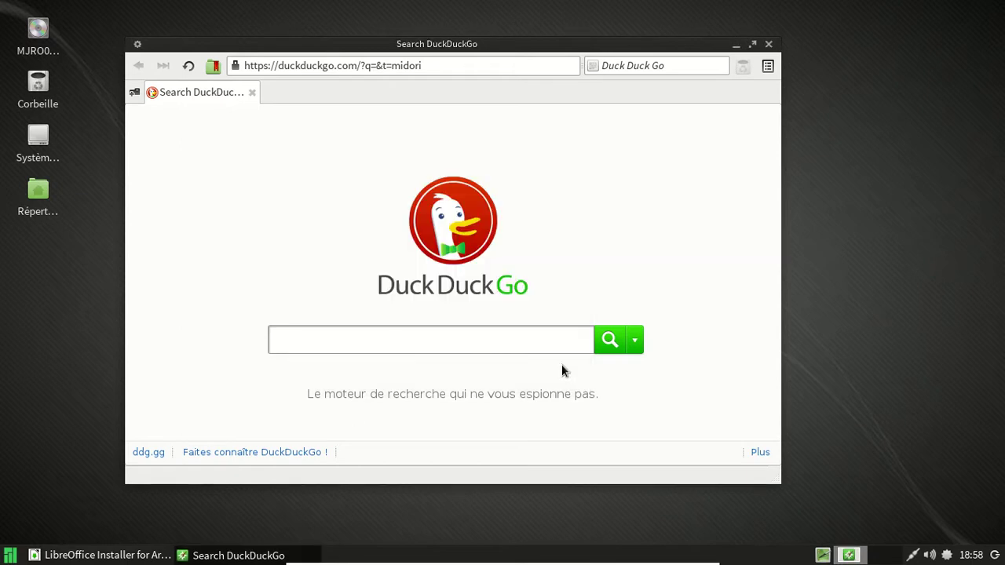
left_click(766, 69)
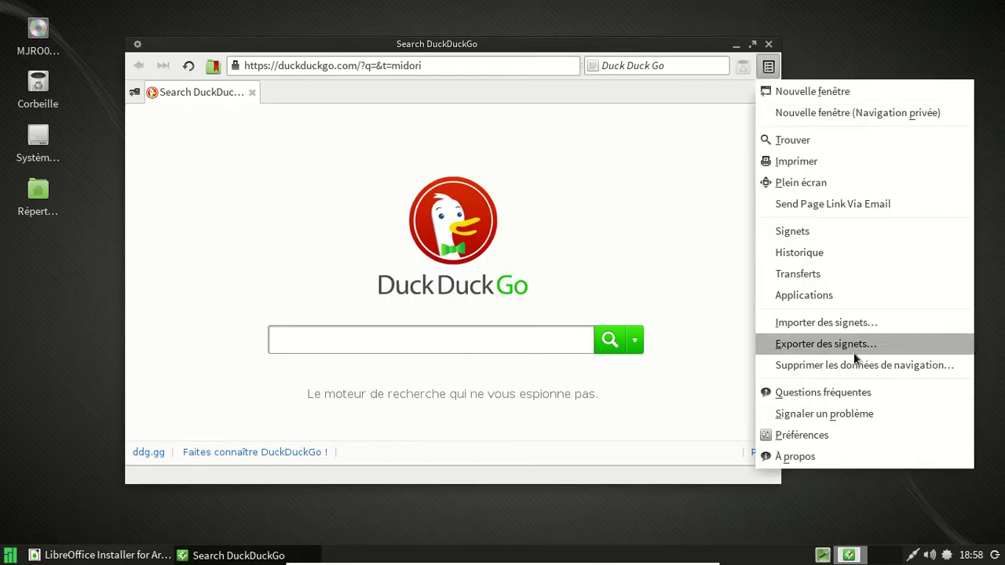
left_click(869, 440)
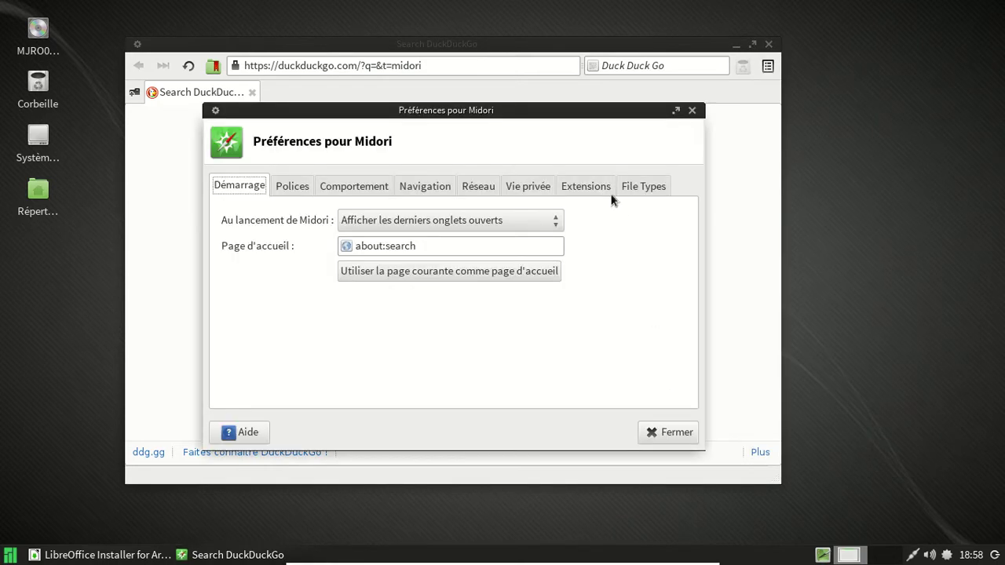
Step: Enable the Bloqueur de publicités extension on the Extensions tab and close Préférences
left_click(591, 185)
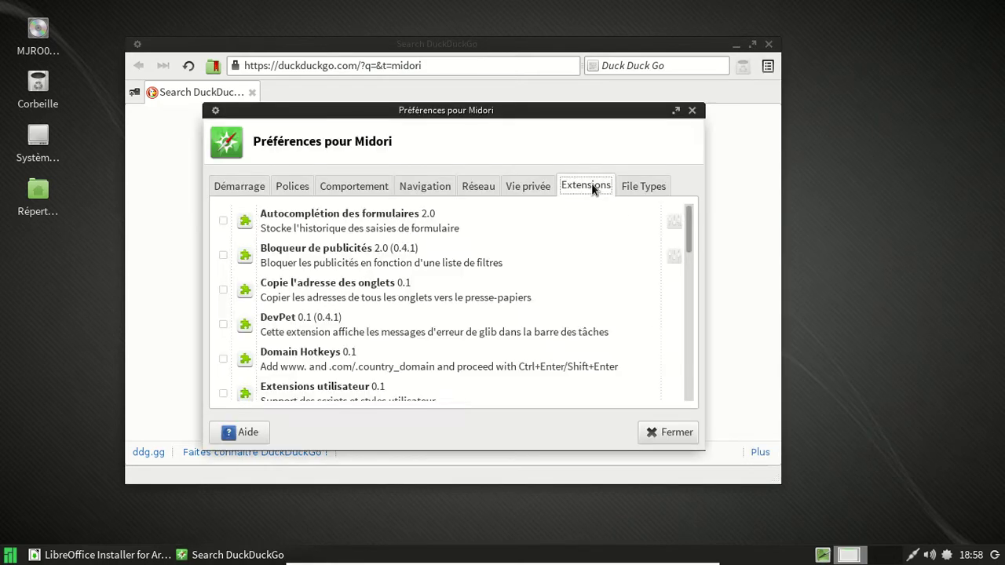
left_click(223, 255)
scroll(578, 297, "down", 2)
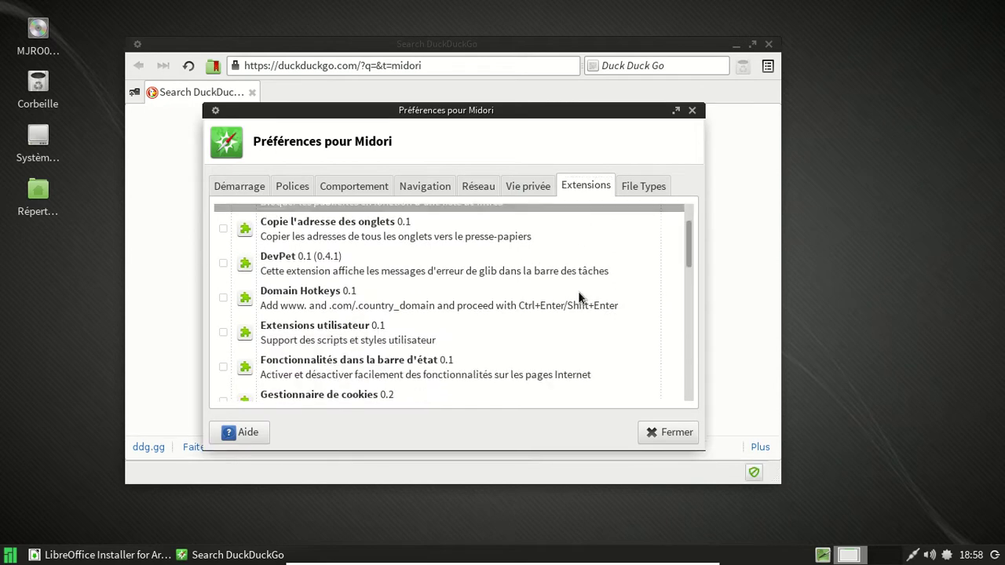
scroll(696, 272, "down", 7)
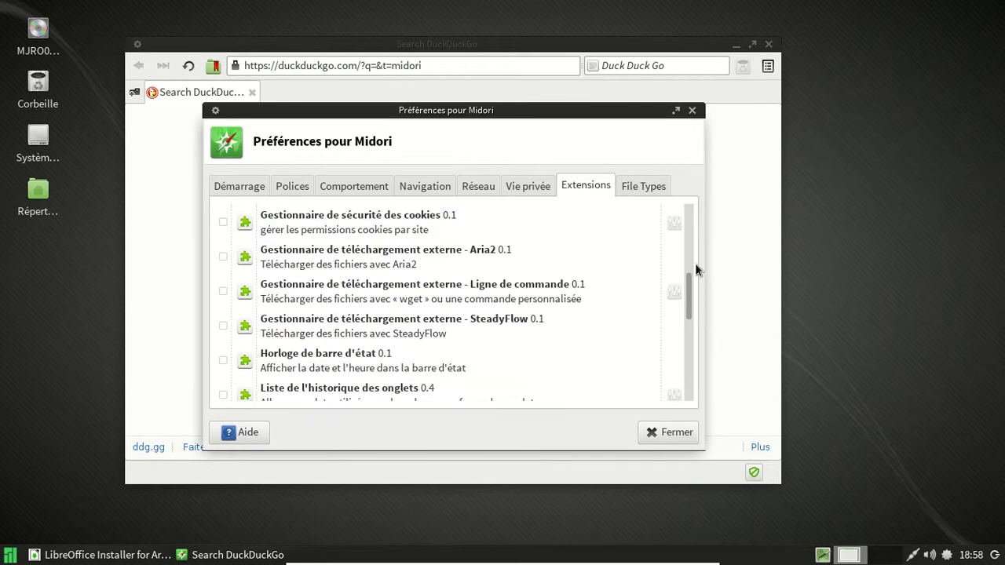
left_click_drag(688, 296, 716, 249)
left_click(673, 432)
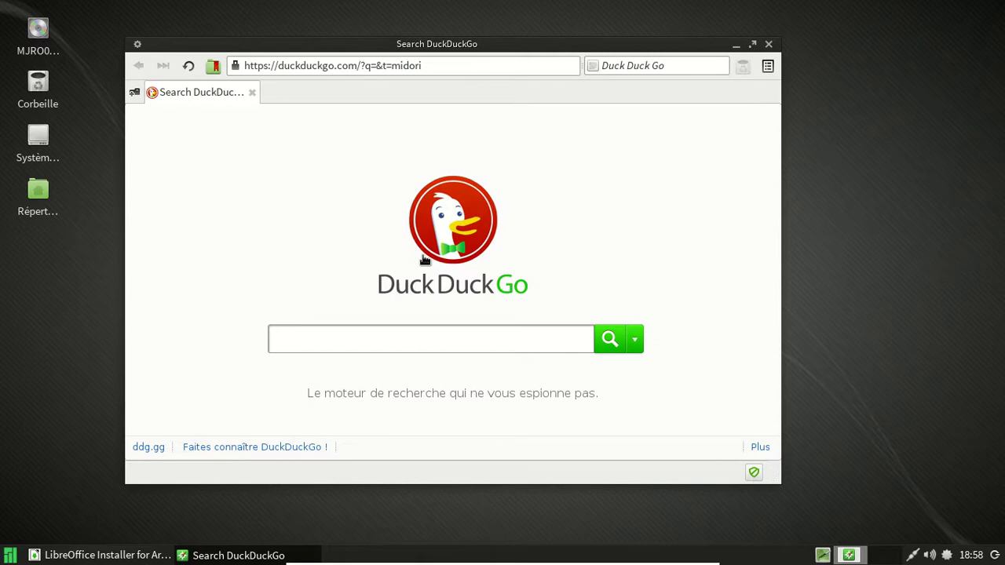
Step: Open manjaro.org in a new tab and close the DuckDuckGo tab
left_click(137, 92)
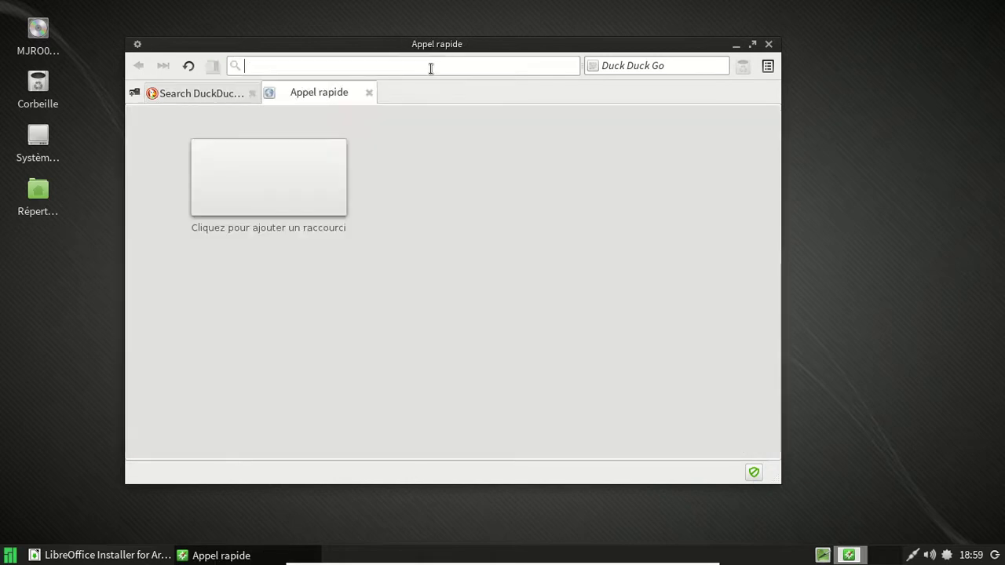
type("manjaro.org")
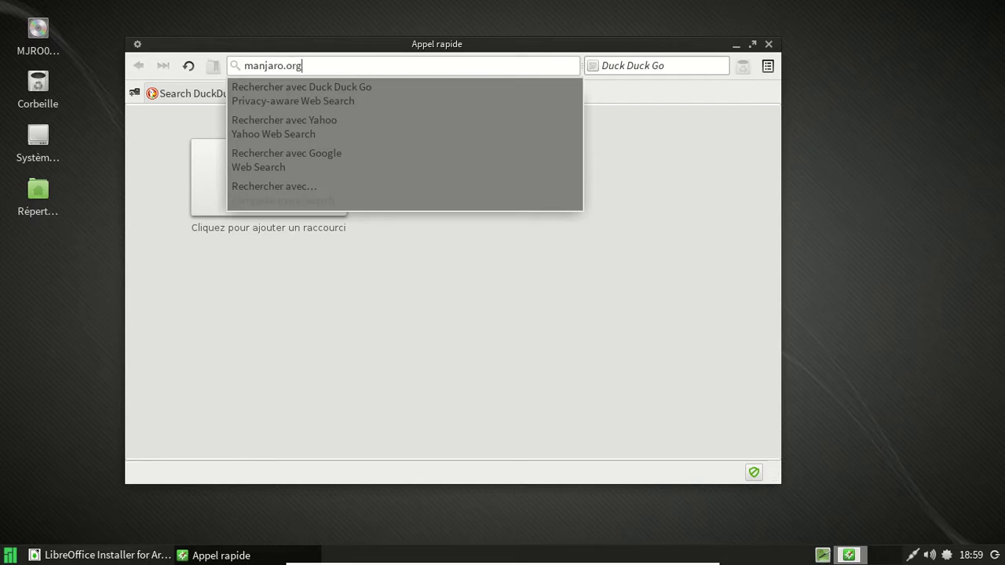
key("Return")
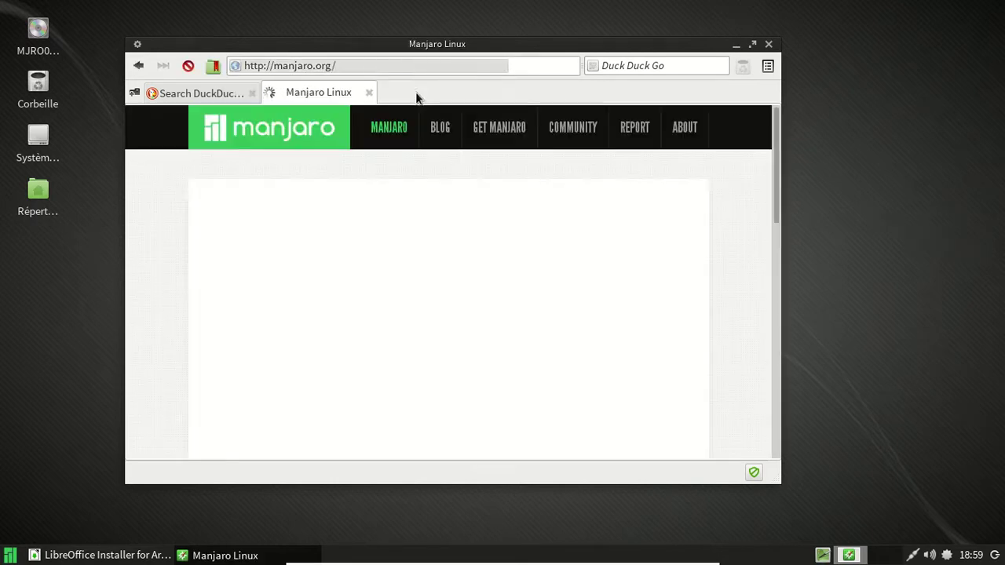
left_click_drag(774, 243, 774, 149)
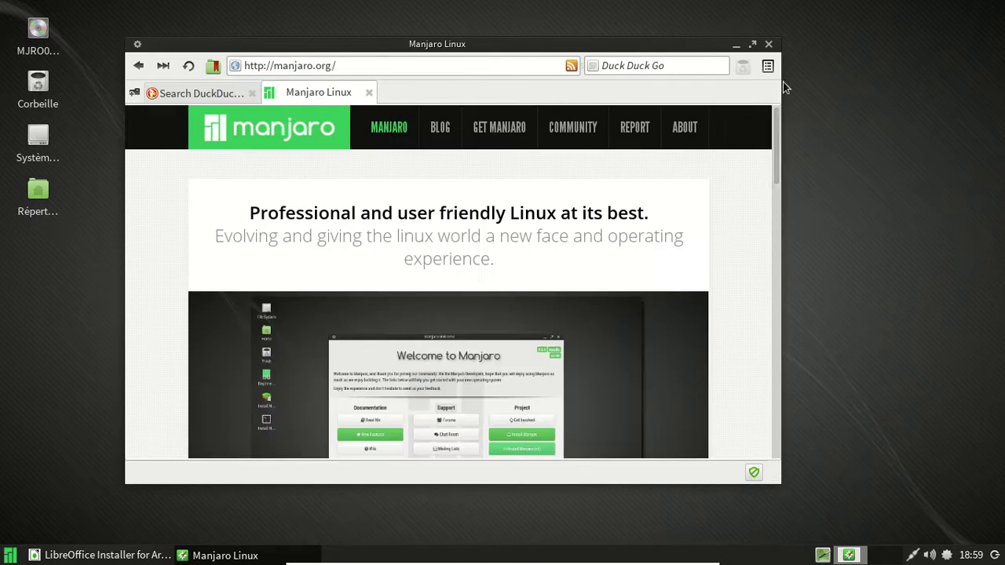
left_click(219, 92)
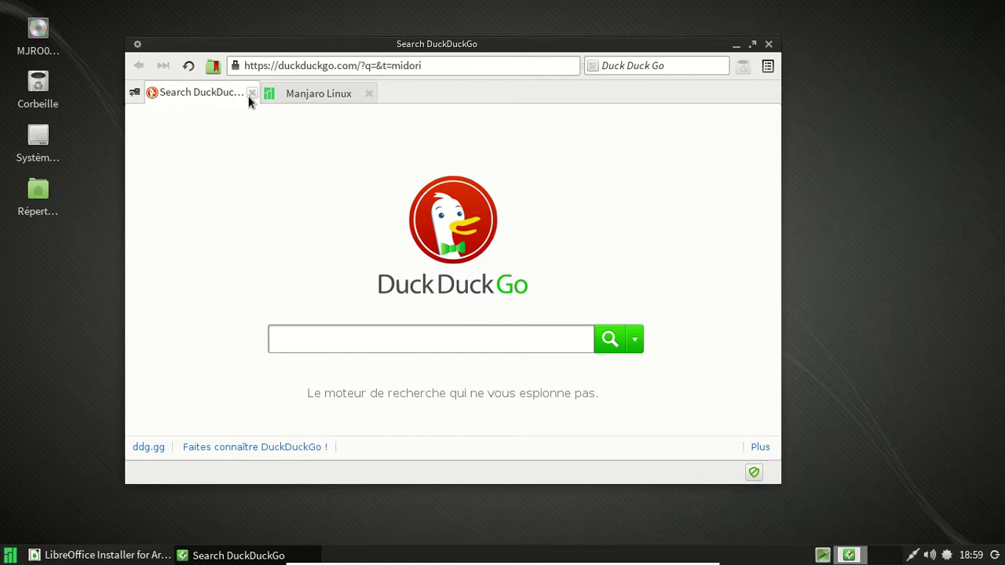
left_click(252, 93)
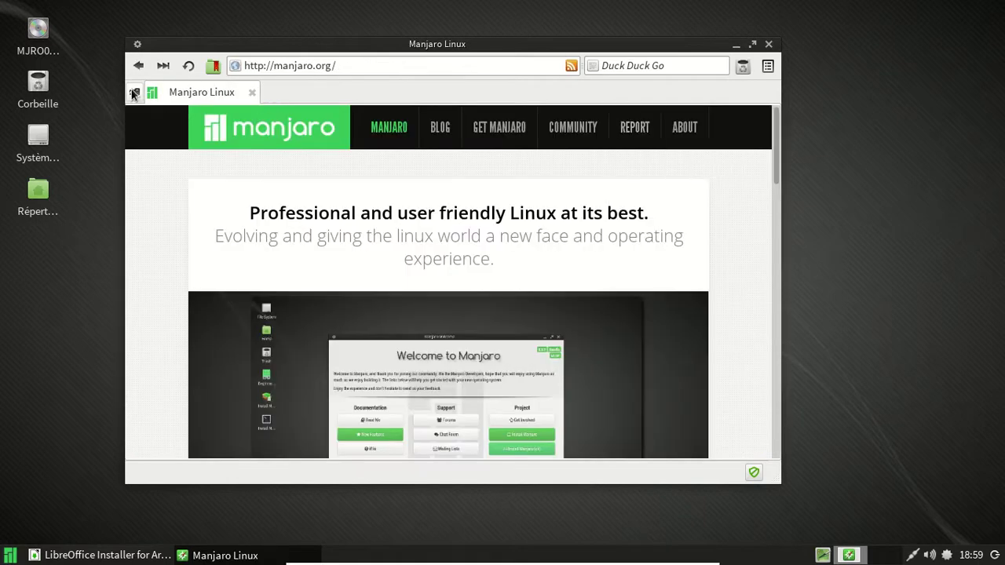
Step: Load html5test.com in another new tab
key("ctrl+t")
type("html5test.com")
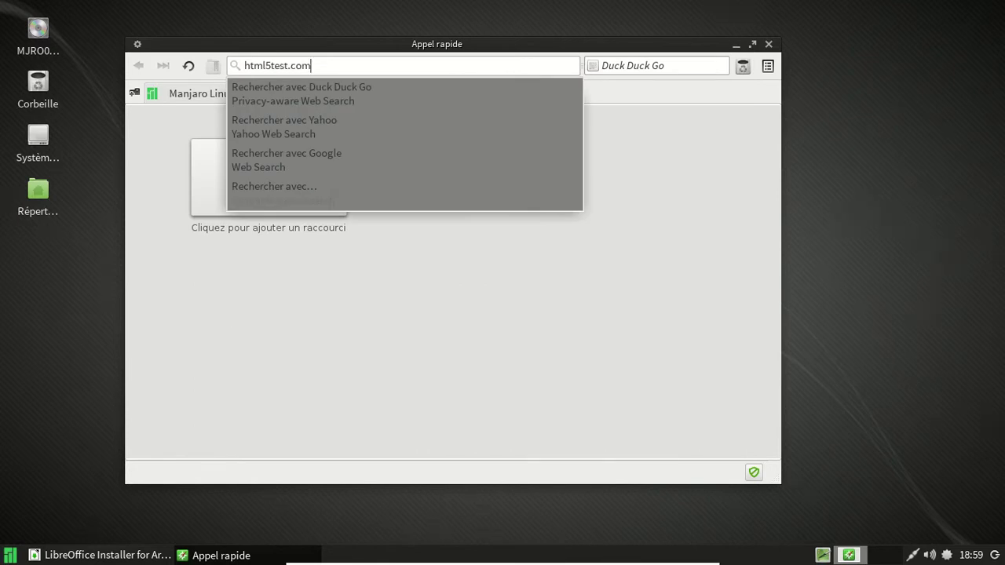
key("Return")
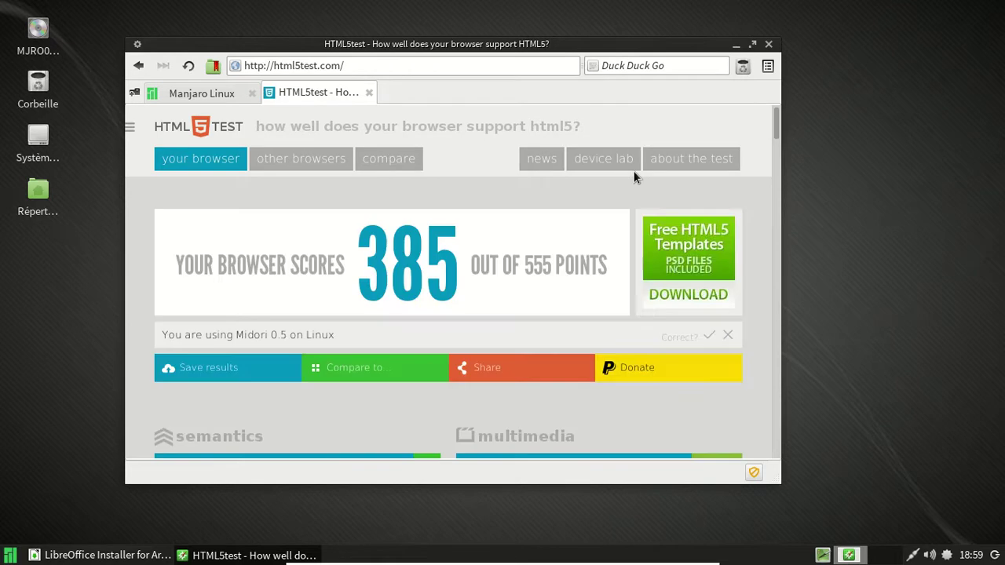
Step: Confirm HTML5test's browser detection is correct and open a new empty tab
left_click(707, 337)
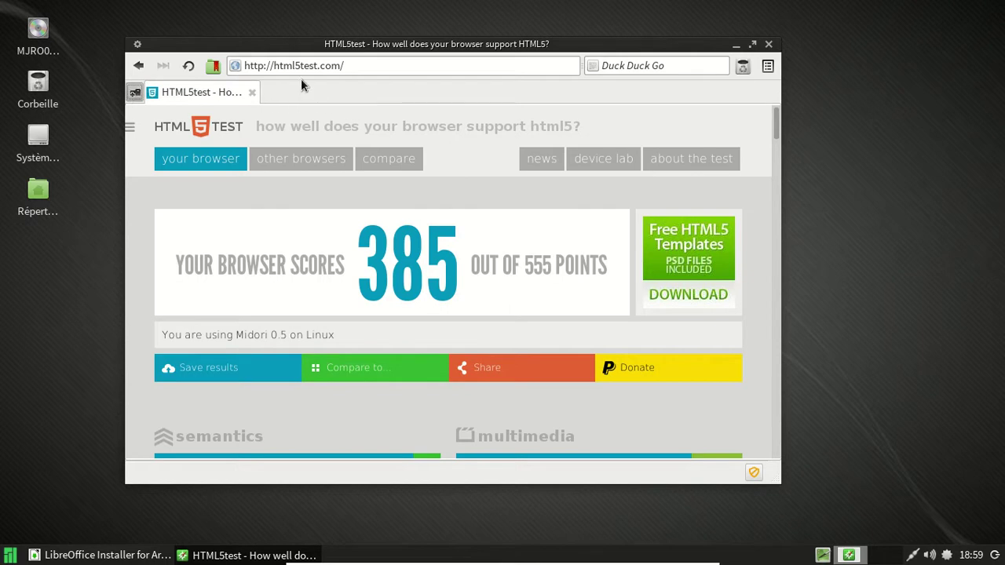
double_click(301, 94)
Step: Load zdnet.fr in Midori, dismiss the cookie notice and turn off the ad blocker
type("zdn")
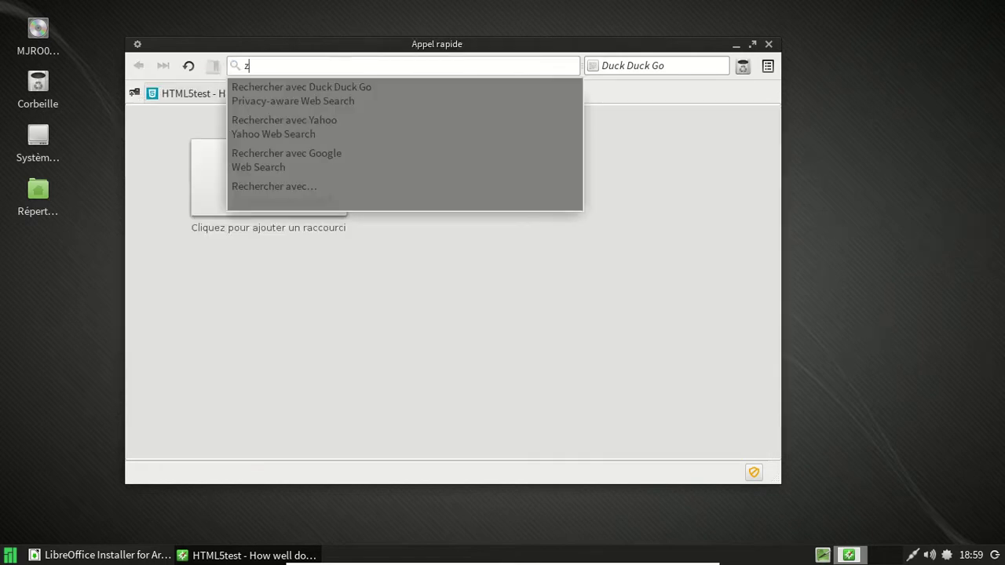
type("et.fr")
key("Return")
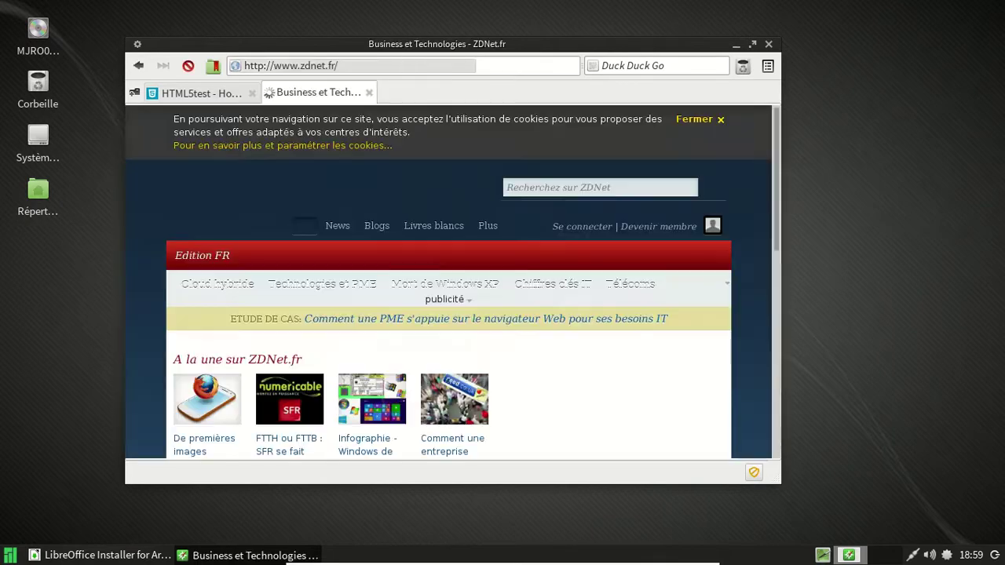
left_click(720, 120)
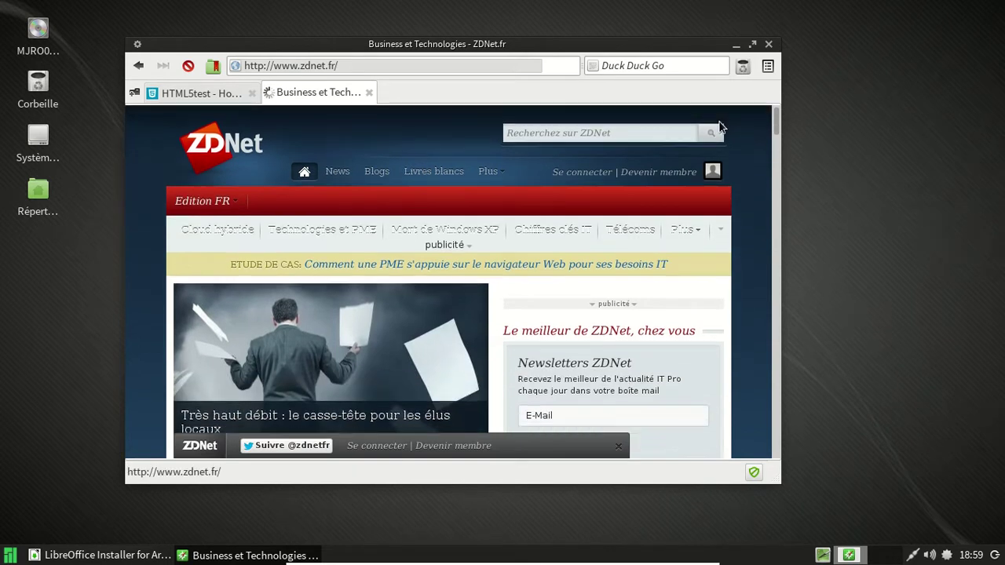
left_click(754, 472)
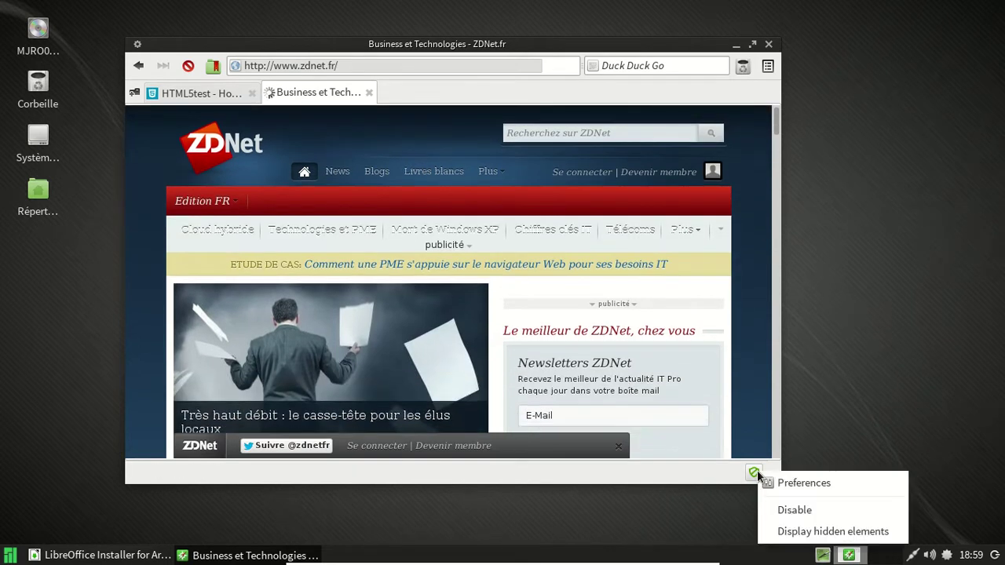
left_click(789, 509)
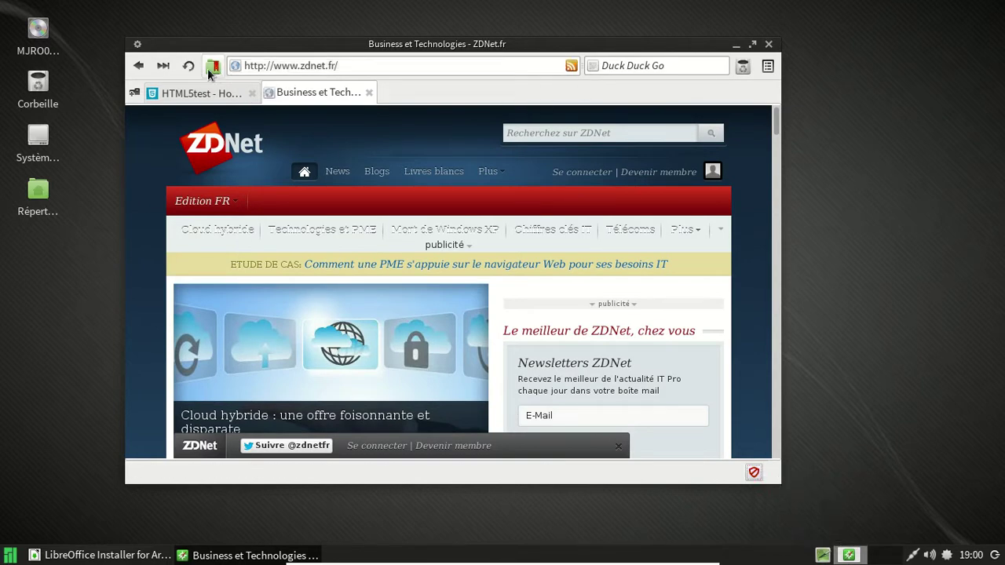
Step: Reload the ZDNet page, check the ad blocker's options, then close the tab and Midori
left_click(194, 68)
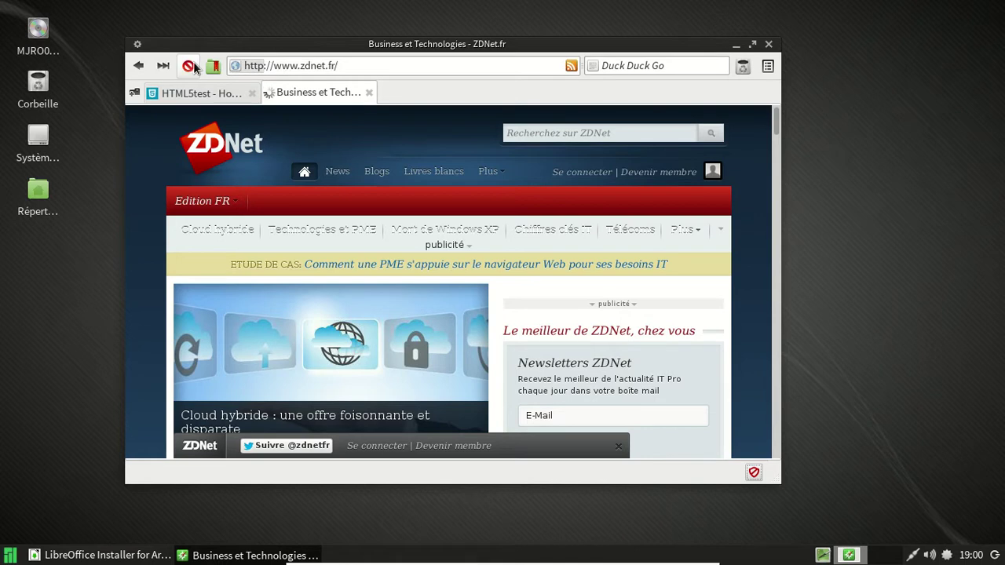
left_click(194, 68)
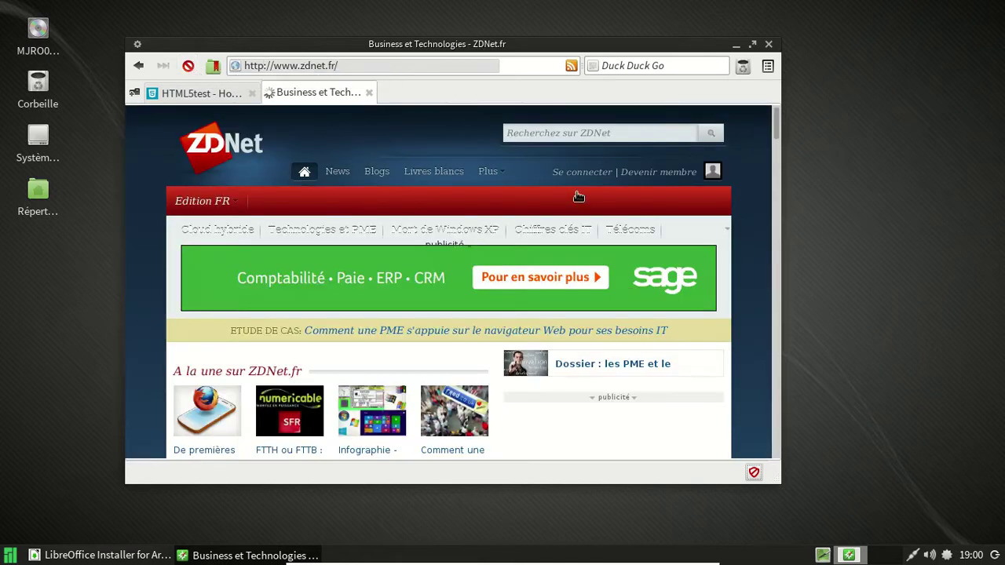
left_click_drag(774, 119, 777, 195)
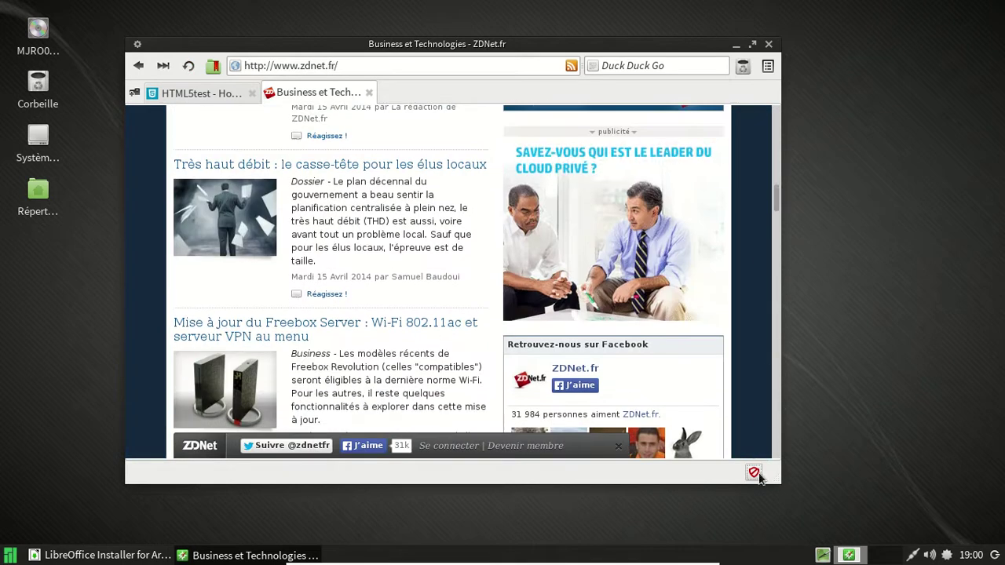
left_click(756, 474)
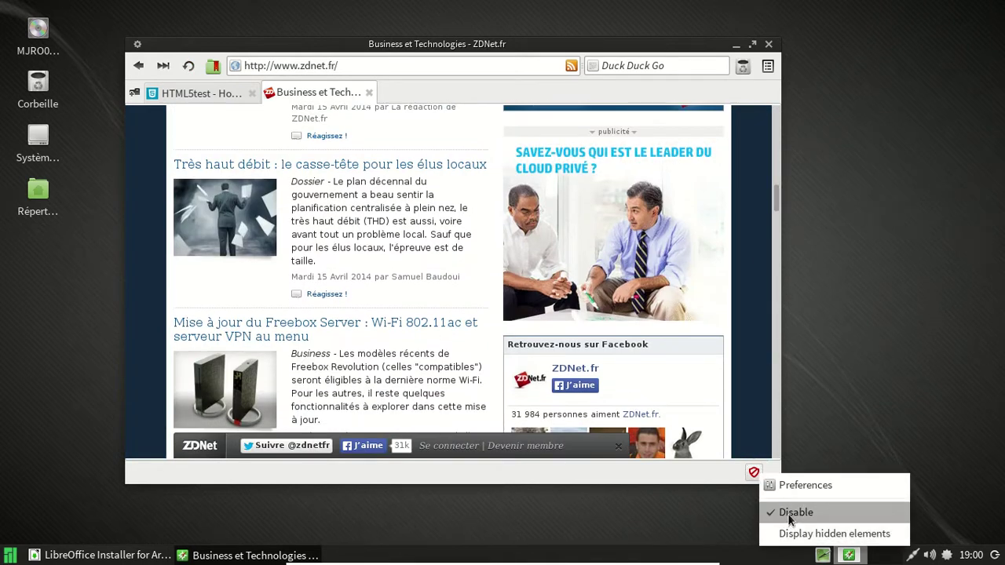
left_click(369, 93)
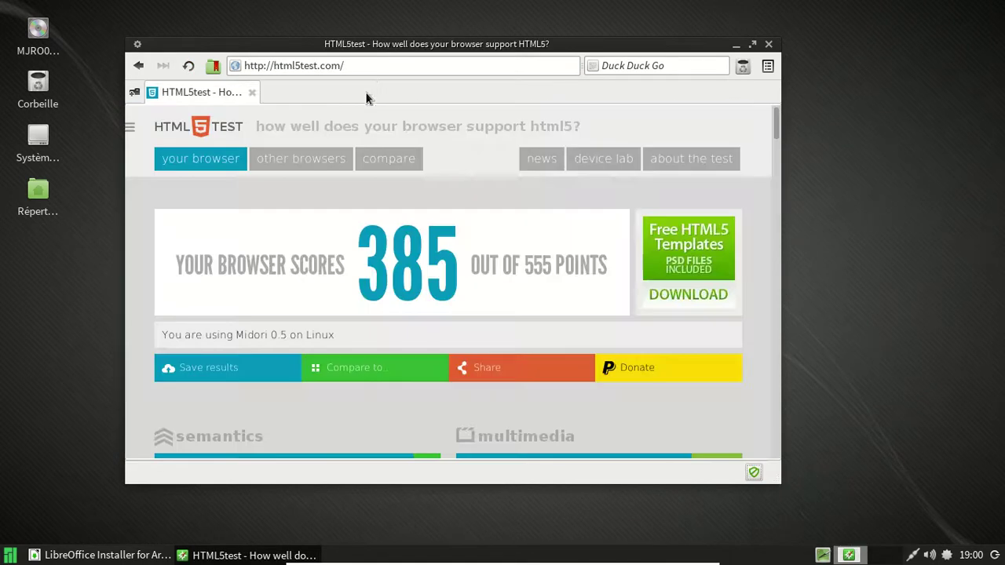
left_click(770, 45)
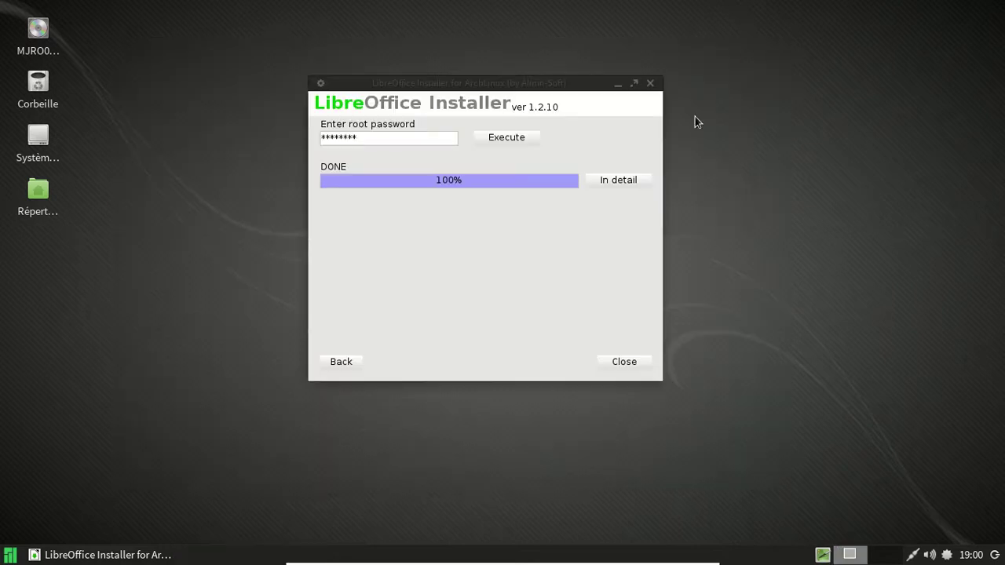
Step: Close the LibreOffice Installer and launch LibreOffice Writer from the office (Bureau) category
left_click(626, 364)
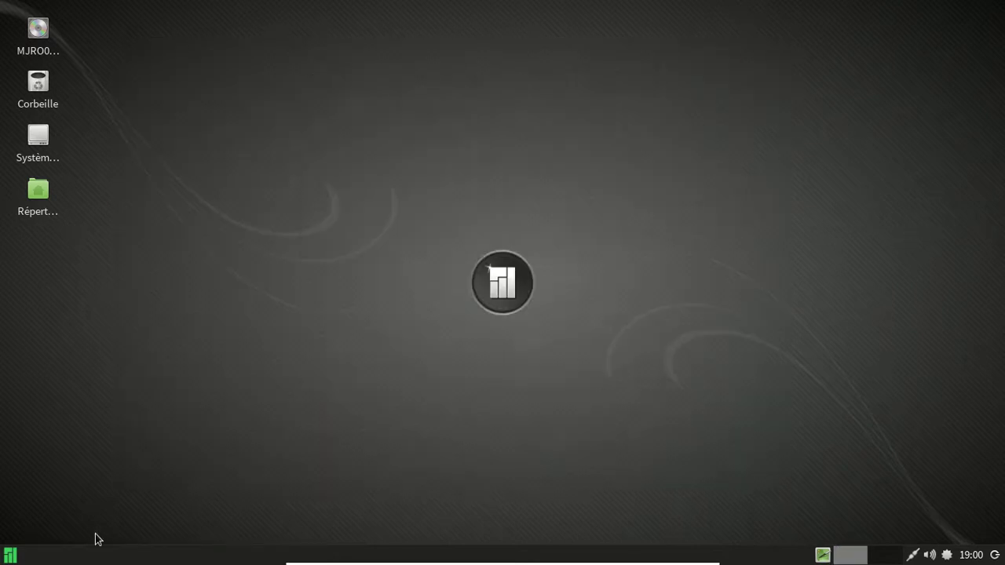
left_click(16, 556)
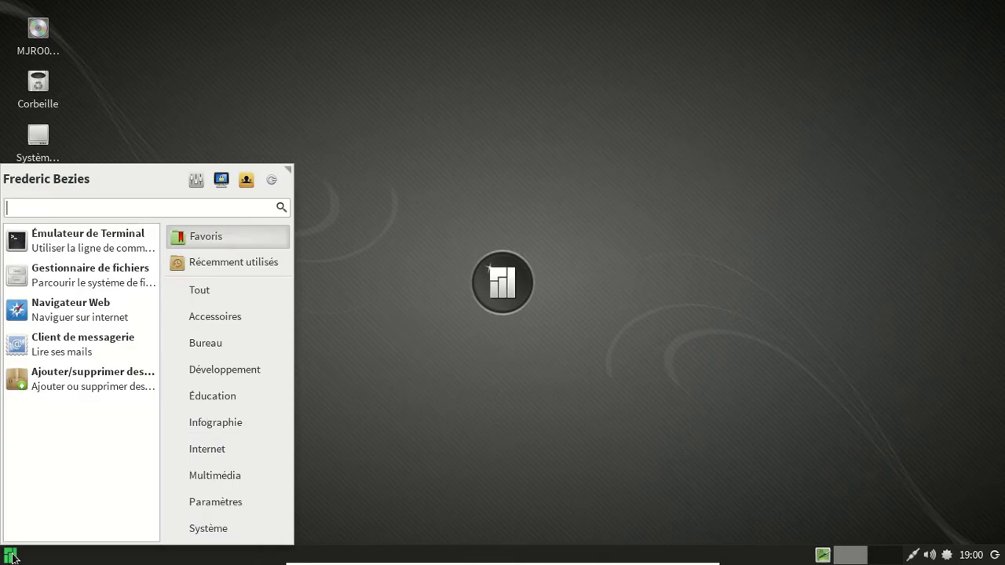
left_click(223, 345)
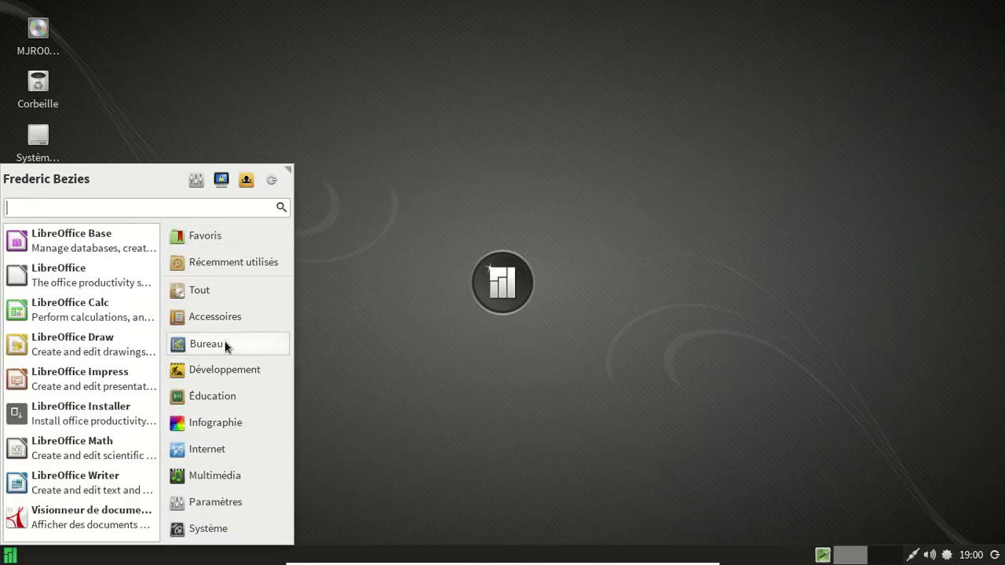
left_click(105, 486)
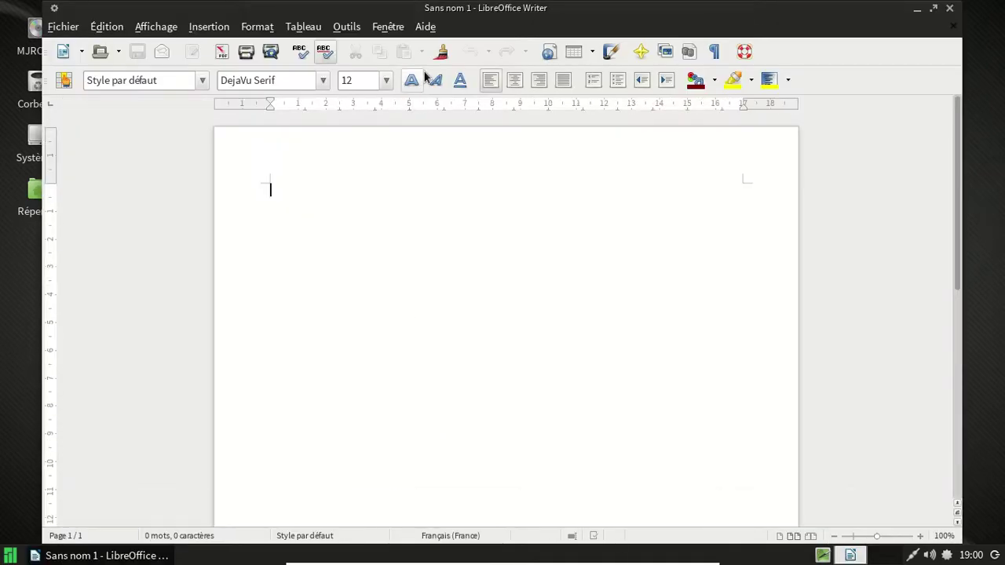
Step: Check Writer's About dialog shows version 4.2.2.1, close Writer, and reopen the launcher
left_click(425, 27)
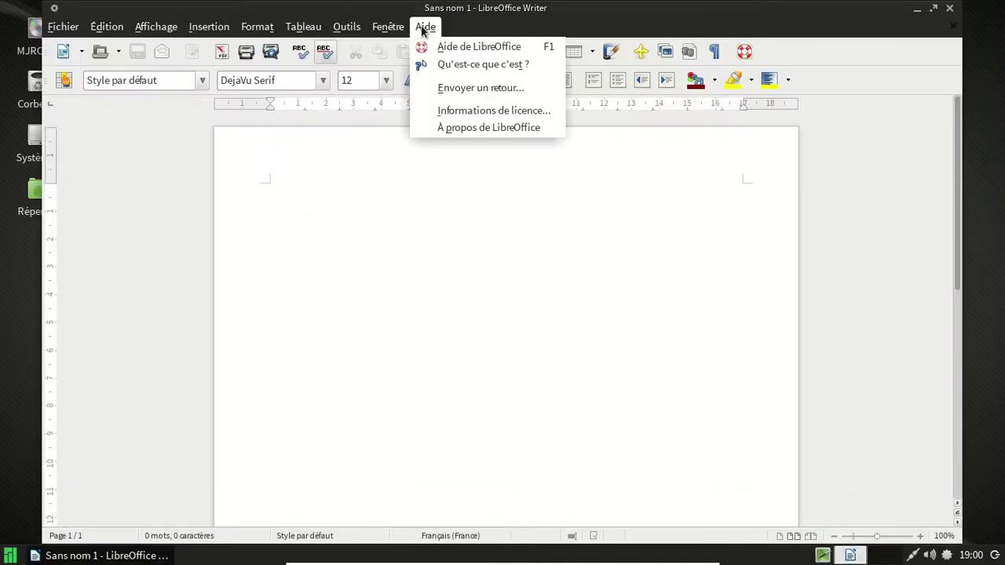
left_click(466, 129)
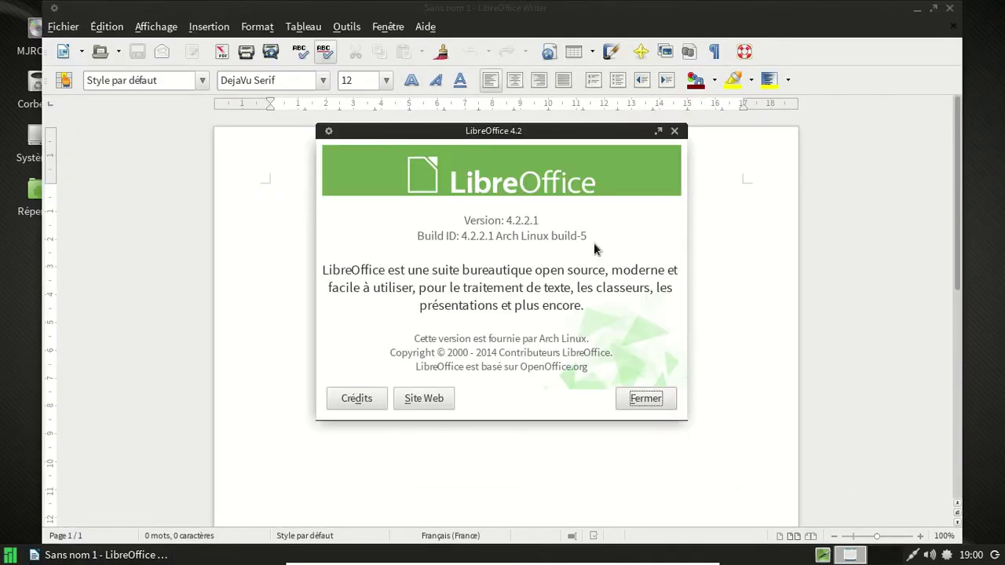
left_click(647, 405)
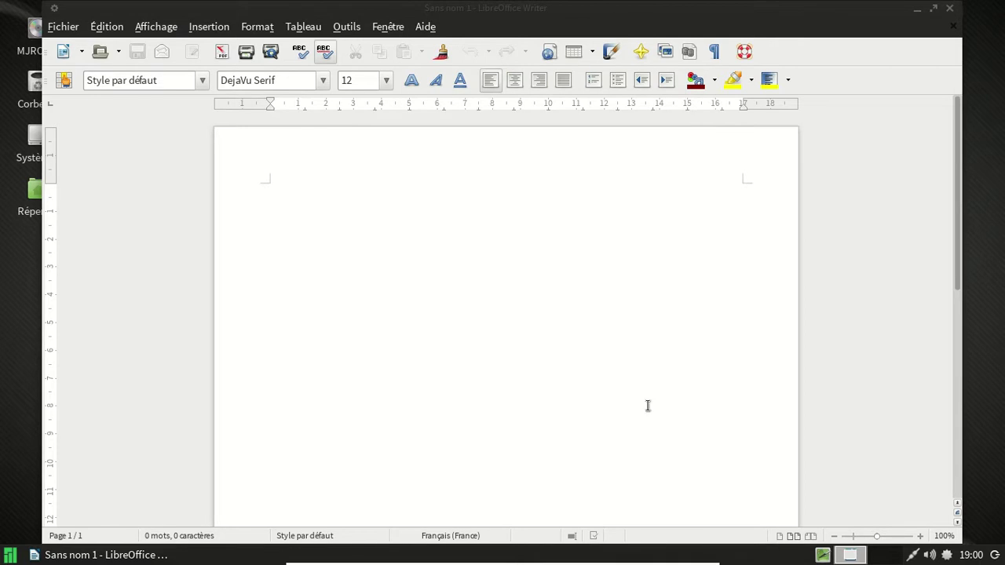
left_click(951, 11)
left_click(10, 557)
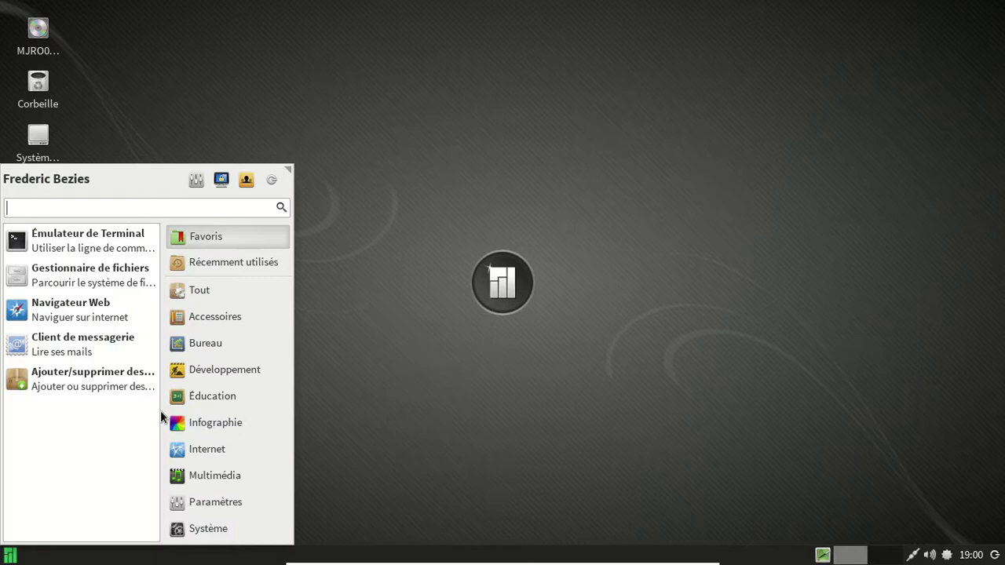
Step: Start Add/Remove Software, search libreoffice and mark libreoffice-installer for removal
left_click(126, 388)
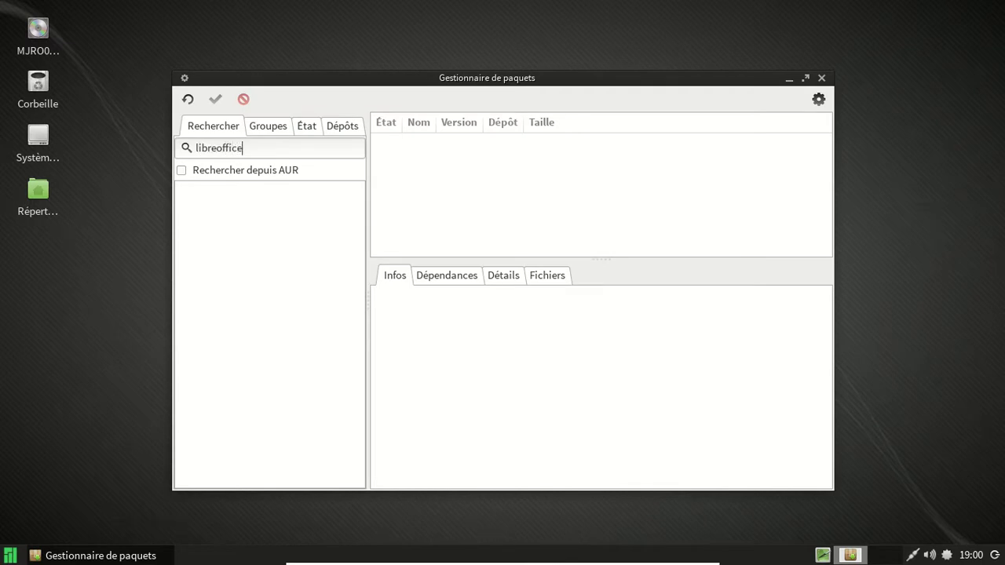
key("Return")
left_click_drag(825, 129, 667, 180)
scroll(666, 180, "up", 2)
scroll(667, 181, "down", 8)
left_click(527, 175)
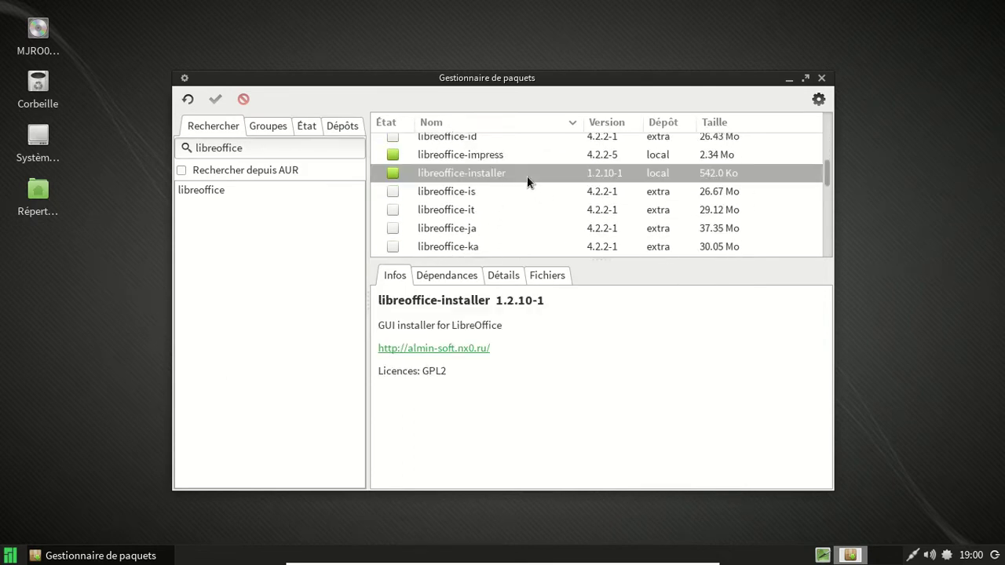
right_click(527, 176)
left_click(554, 189)
Step: Apply and confirm the removal, authorising with the user password, then close the progress window
left_click(217, 100)
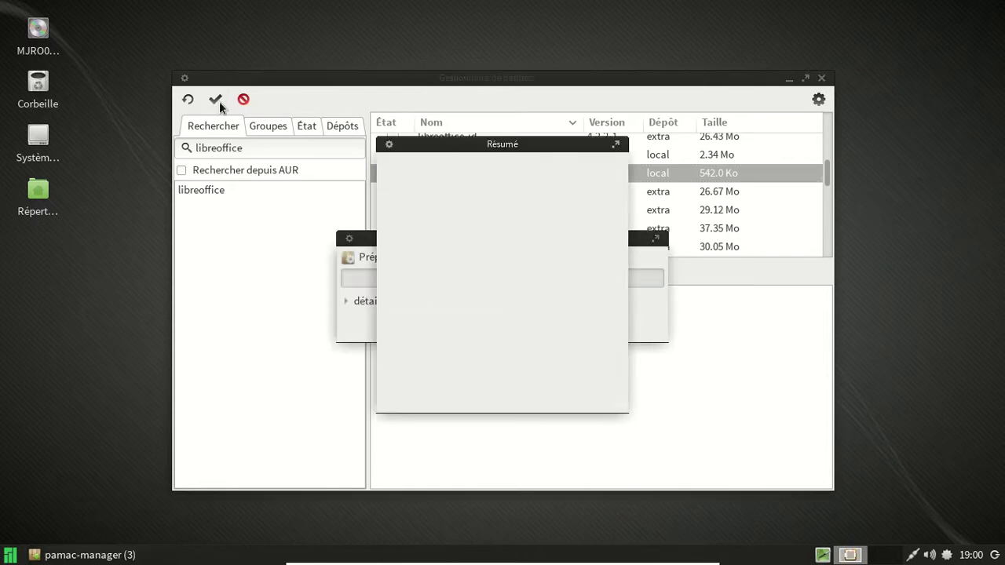
left_click(587, 397)
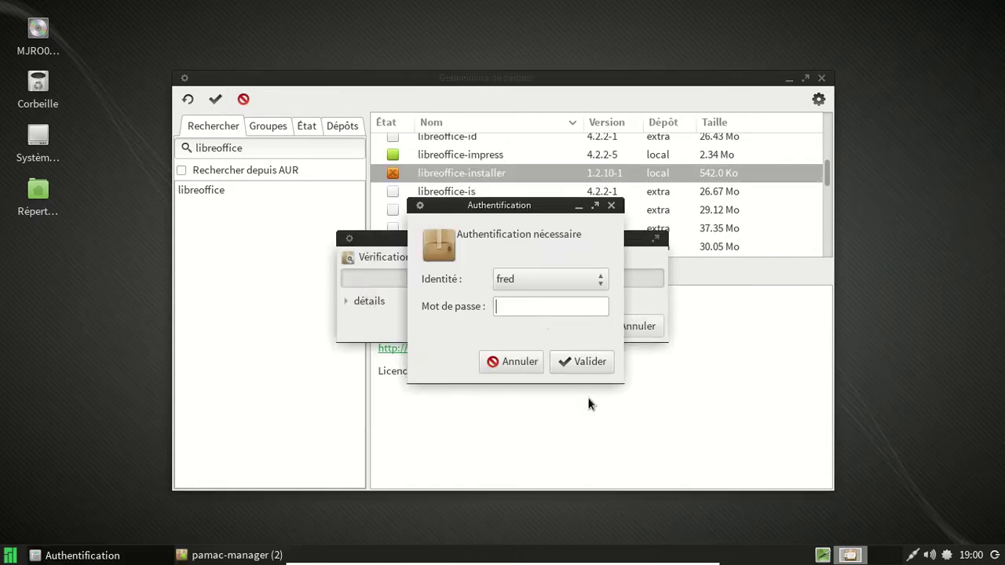
type("••••••")
key("Return")
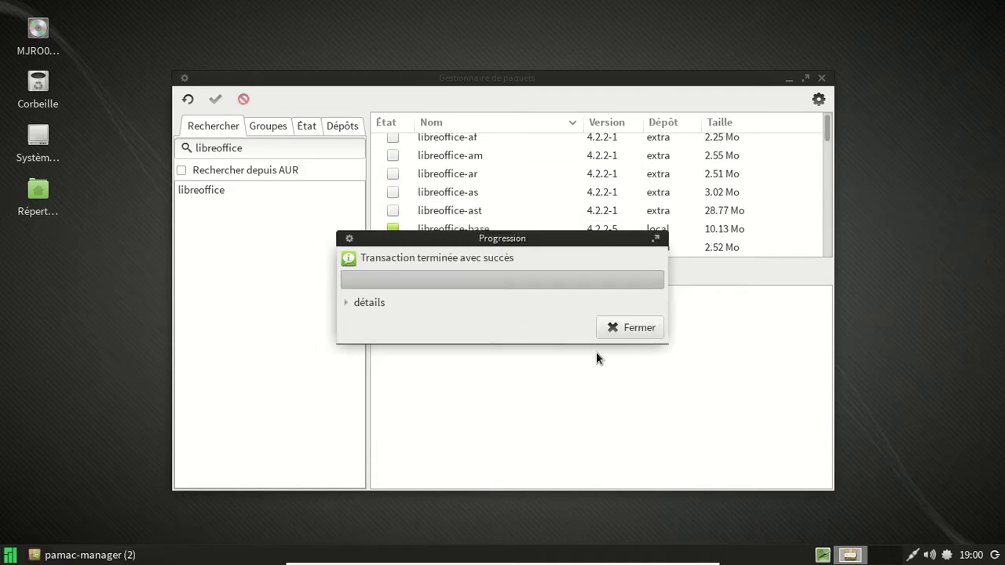
left_click(626, 328)
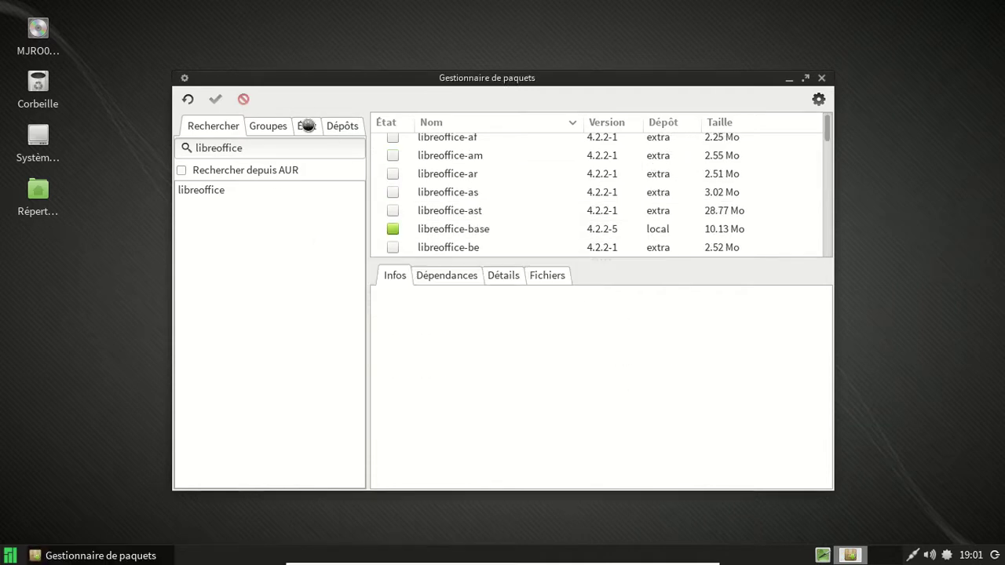
Step: Filter packages by status and show the orphaned packages list
left_click(304, 125)
left_click(242, 163)
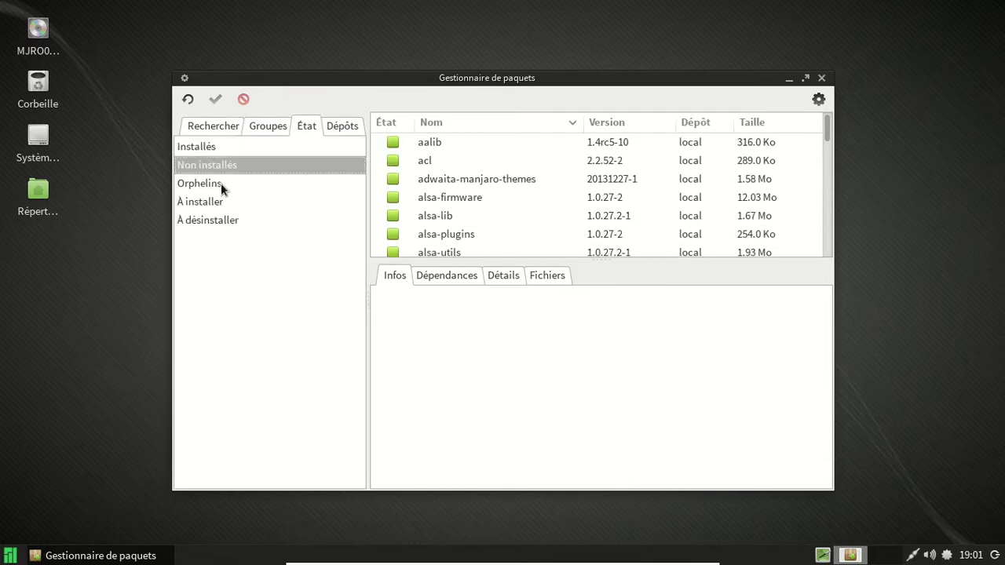
left_click(220, 183)
left_click(217, 197)
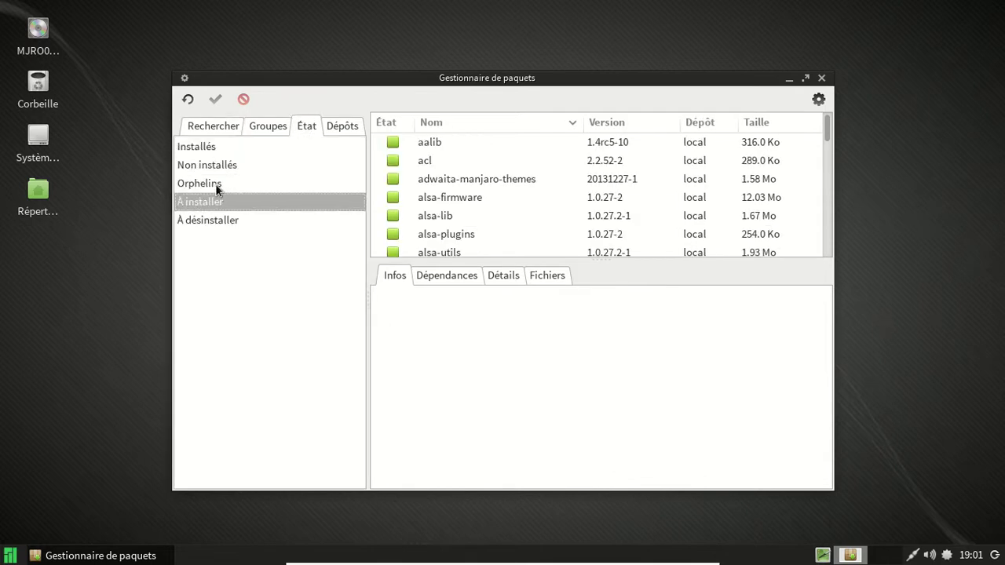
left_click(217, 186)
left_click(211, 214)
left_click(211, 197)
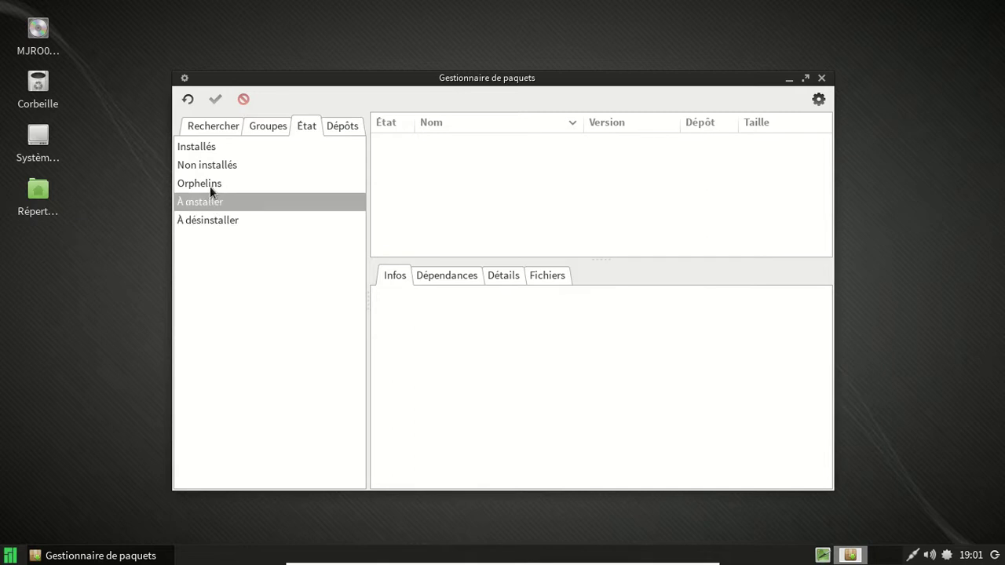
left_click(209, 185)
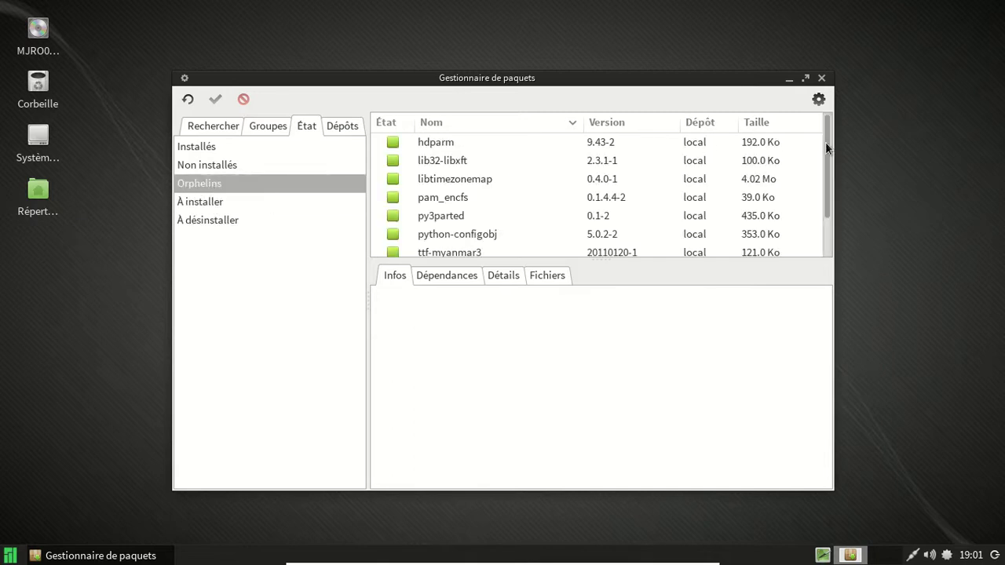
left_click_drag(825, 143, 833, 220)
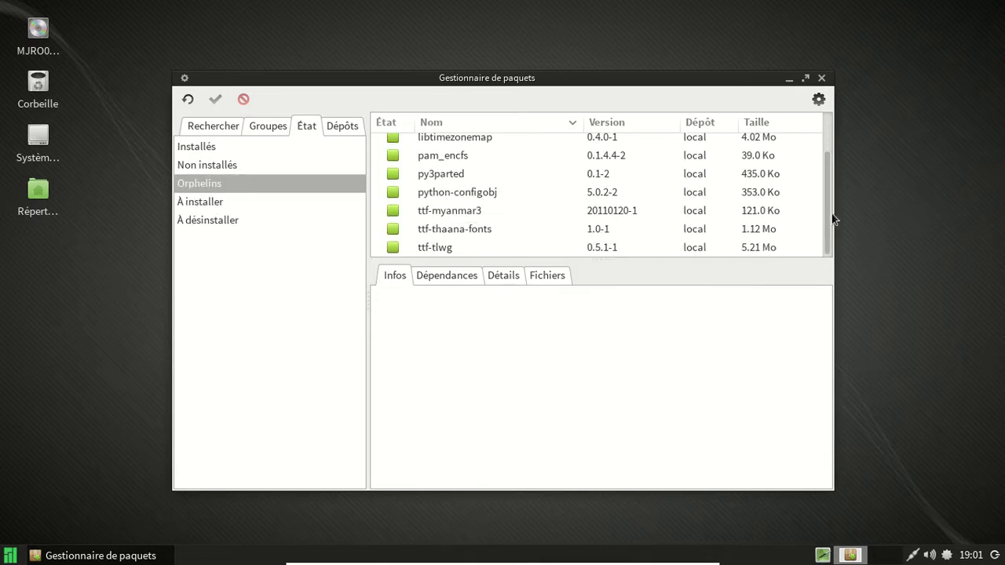
Step: Mark the orphans ttf-myanmar3, ttf-thaana-fonts and ttf-tlwg for removal
left_click(397, 211)
right_click(397, 211)
left_click(414, 226)
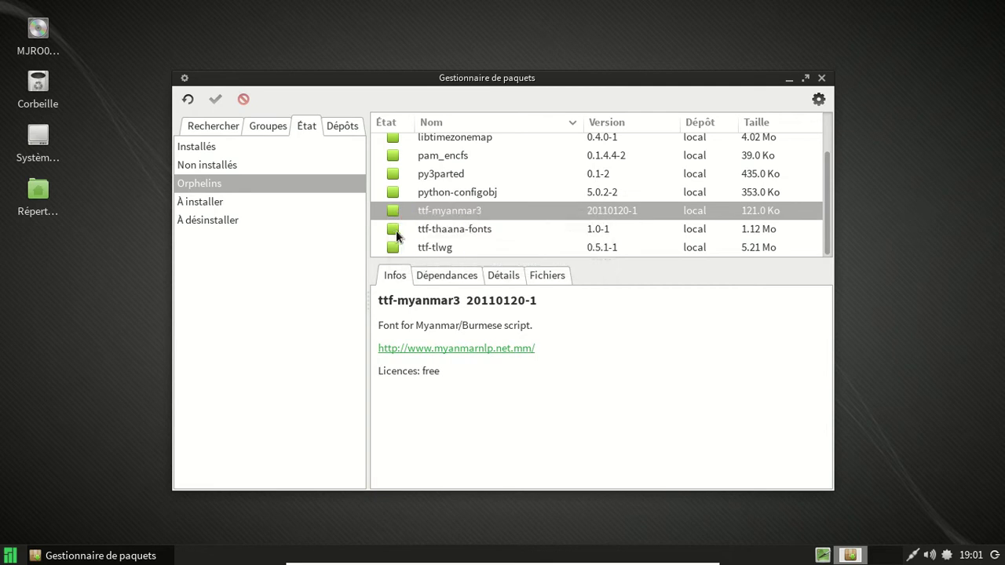
right_click(396, 228)
left_click(417, 238)
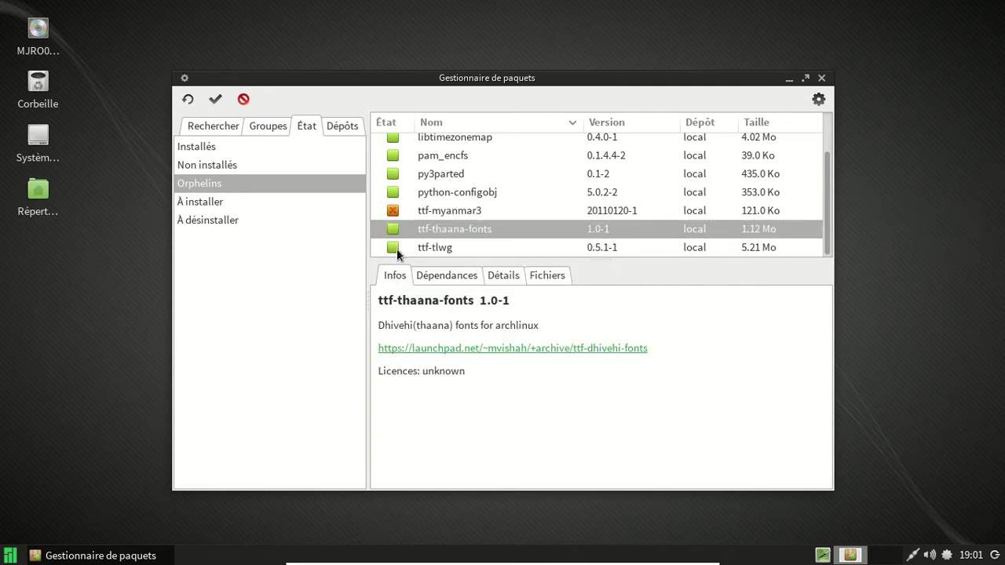
right_click(392, 248)
left_click(427, 258)
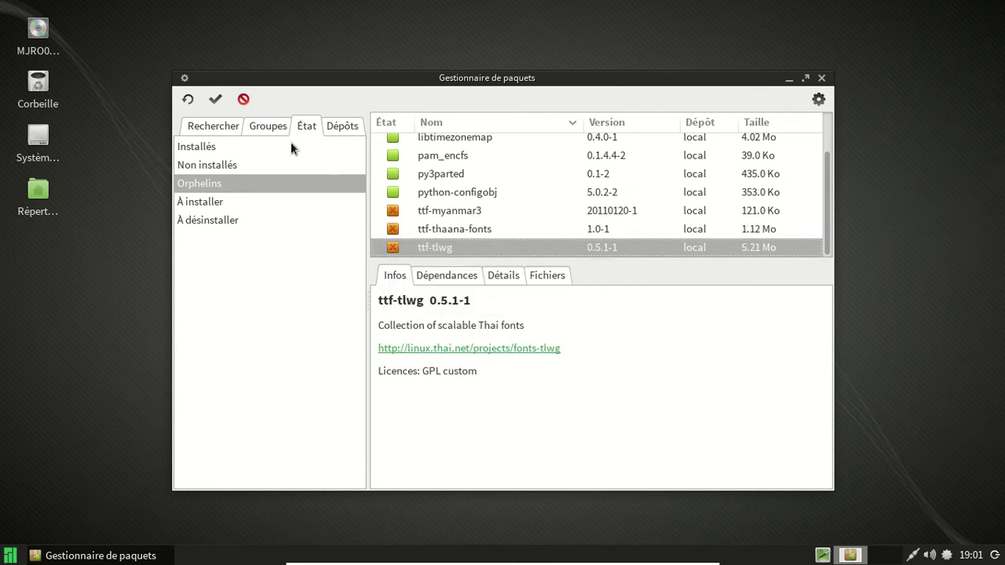
Step: Apply and confirm removing the three font packages, then close the progress window
left_click(216, 99)
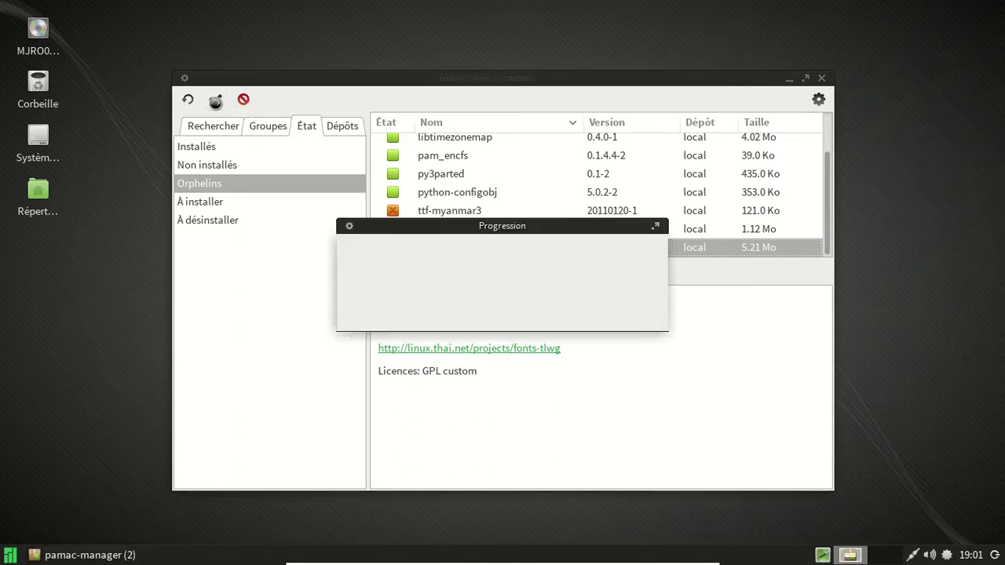
left_click(581, 396)
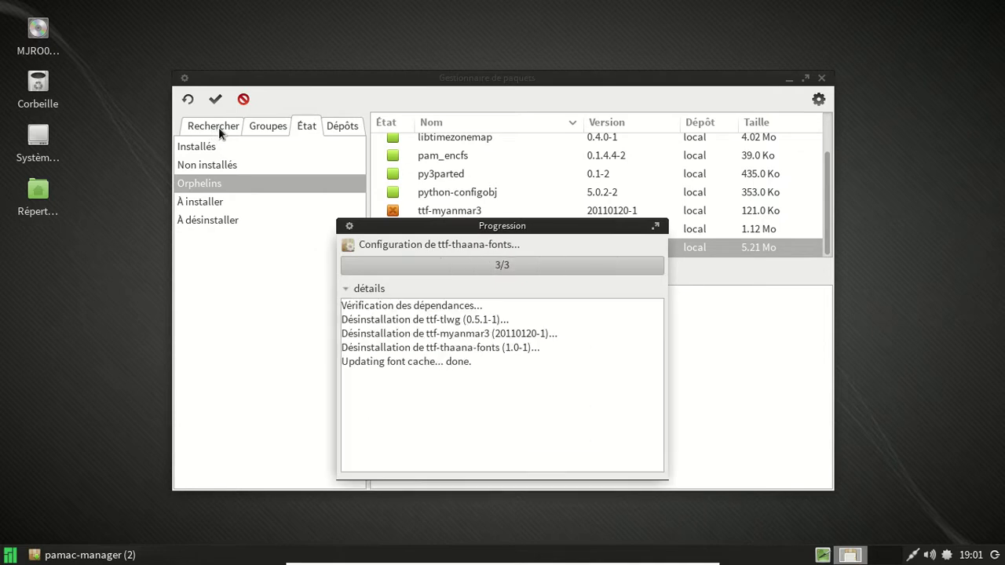
left_click(636, 464)
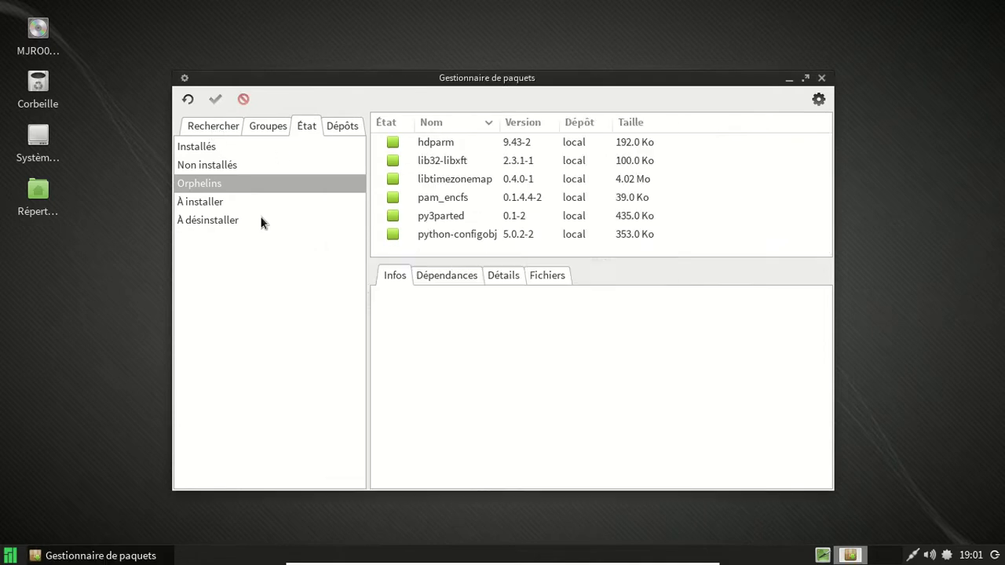
left_click(217, 128)
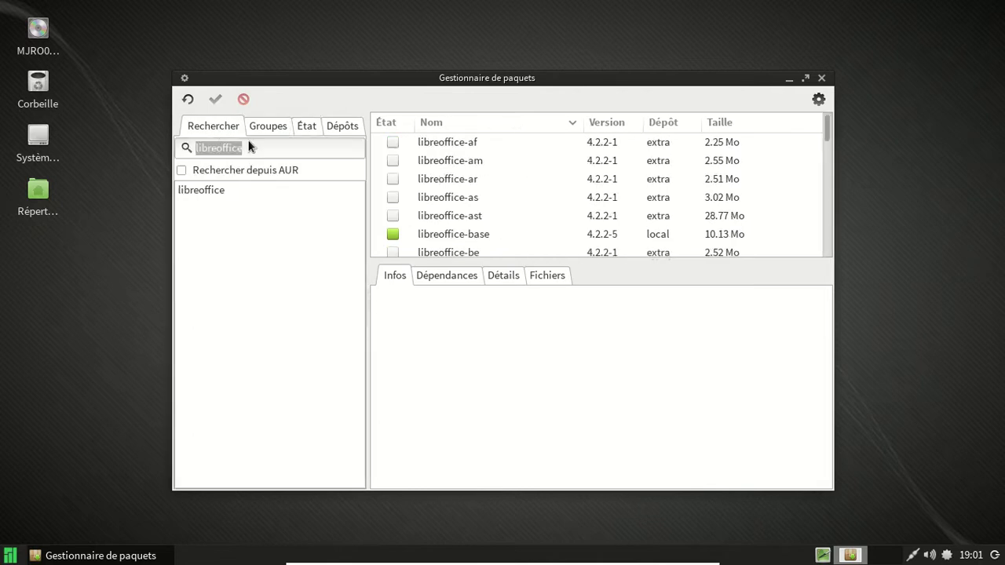
Step: Search for 'fl' and mark flashplugin for installation
type("flash")
key("Return")
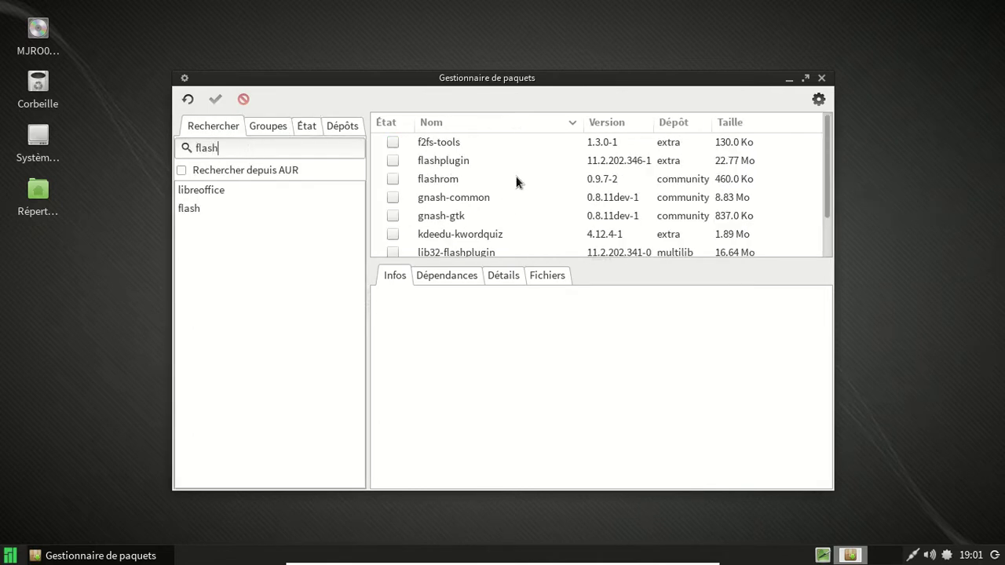
left_click(394, 163)
left_click(405, 169)
scroll(595, 194, "down", 1)
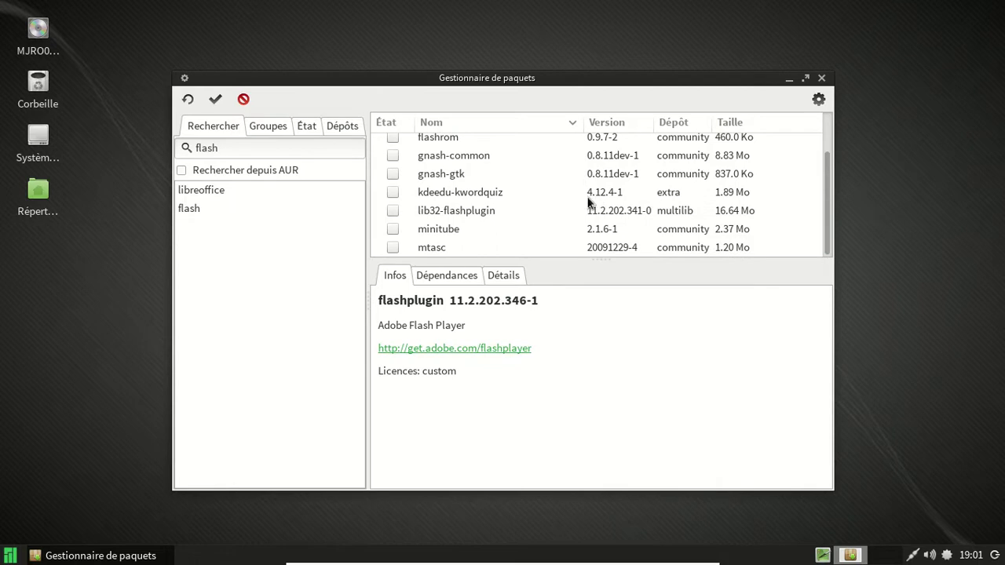
Step: Search 'mozilla firefox' and mark firefox for installation with its optional dependencies
left_click_drag(235, 148, 168, 154)
type("mozilla firefox")
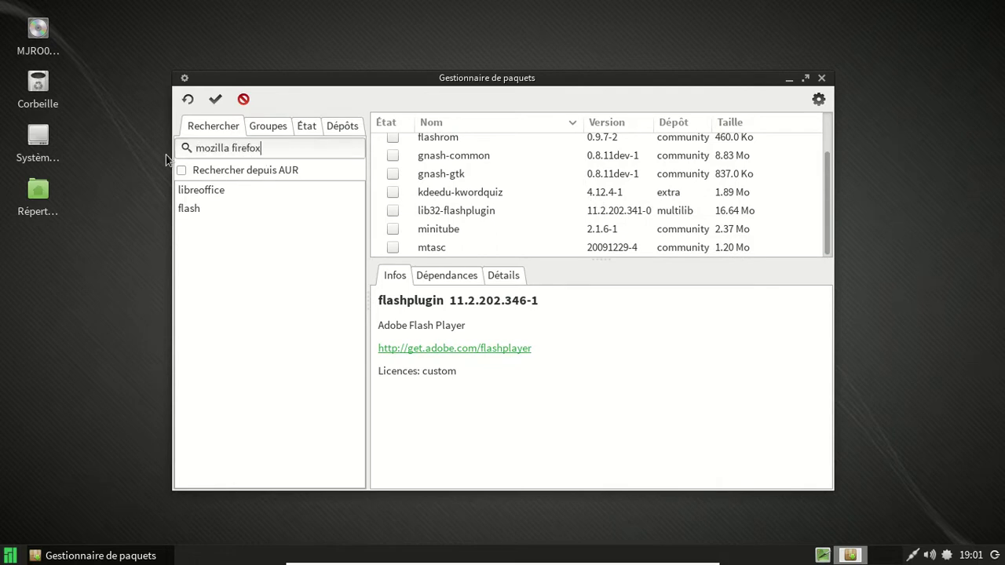
key("Return")
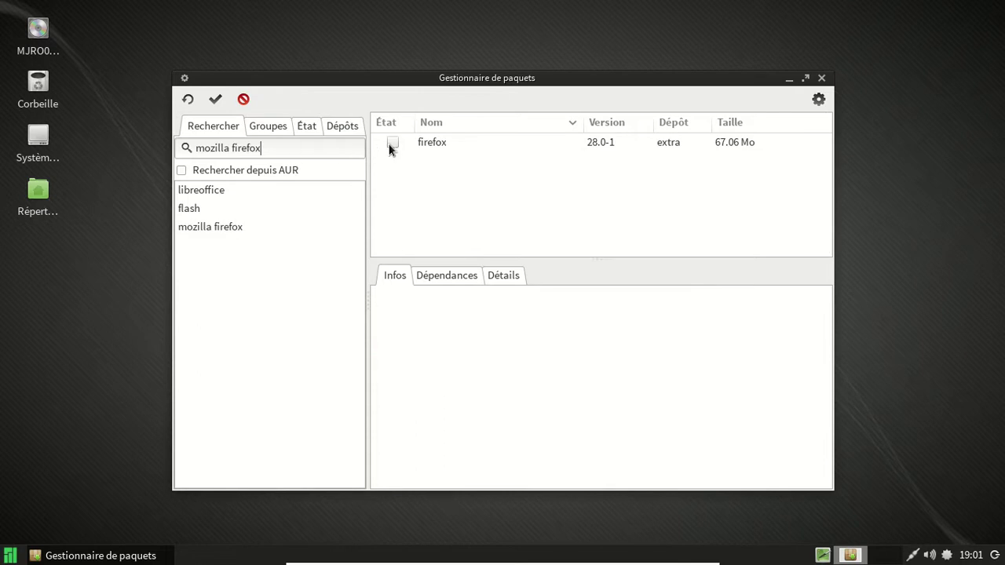
left_click(391, 143)
right_click(391, 143)
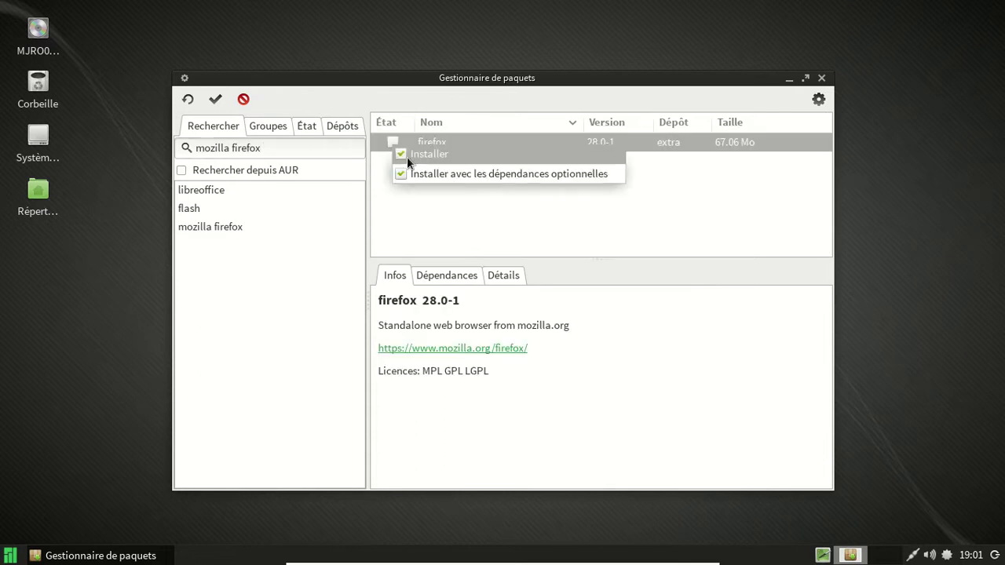
left_click(439, 174)
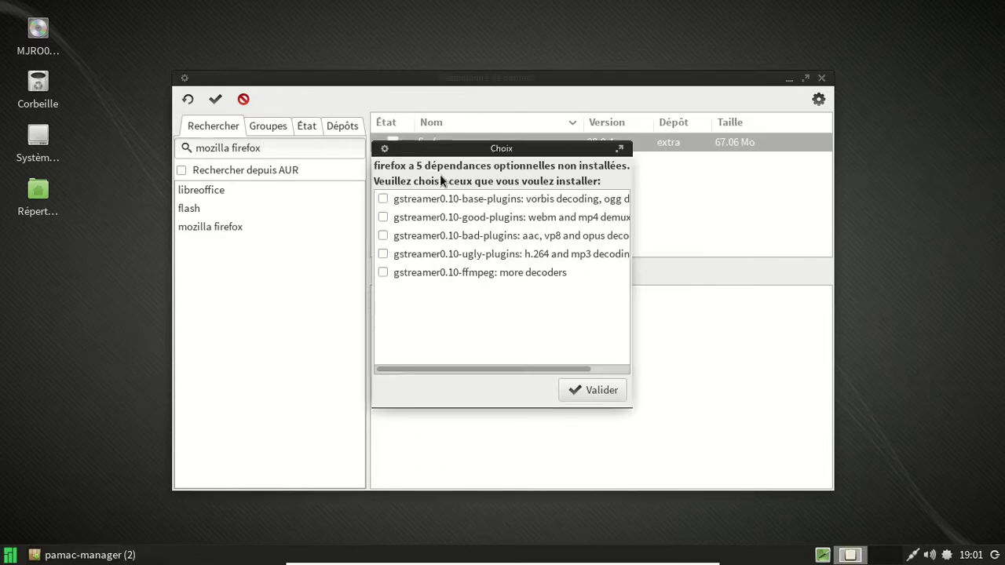
left_click(595, 391)
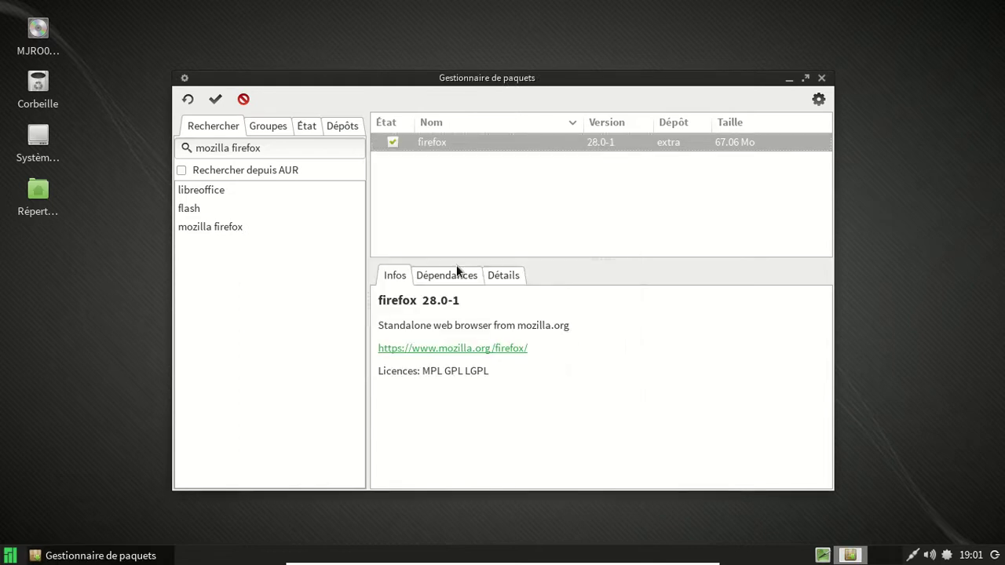
left_click(392, 144)
left_click(392, 143)
Step: Apply and confirm the transaction to start the 34.21 Mo download
left_click(215, 99)
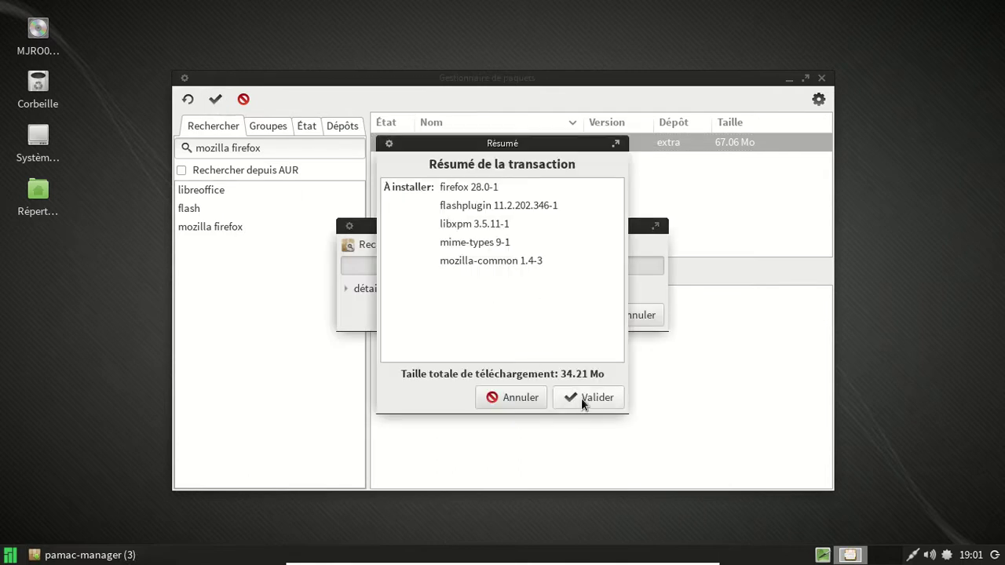
left_click(582, 398)
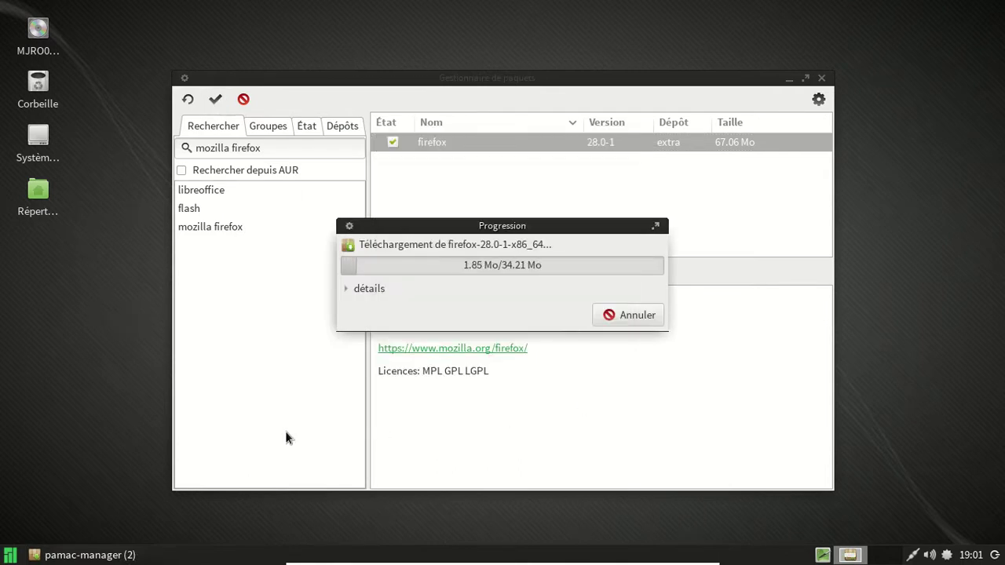
left_click(9, 556)
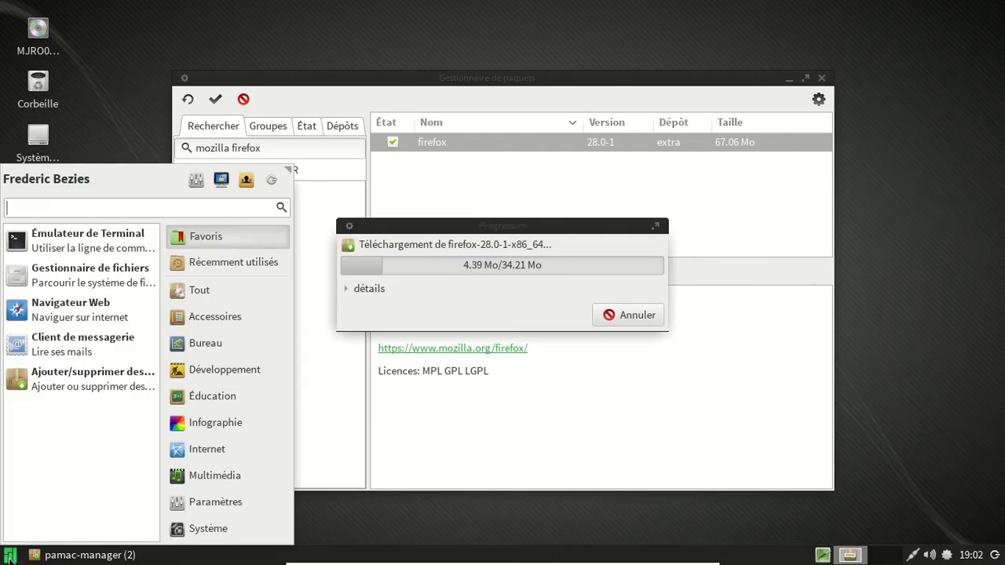
left_click(202, 424)
left_click(209, 448)
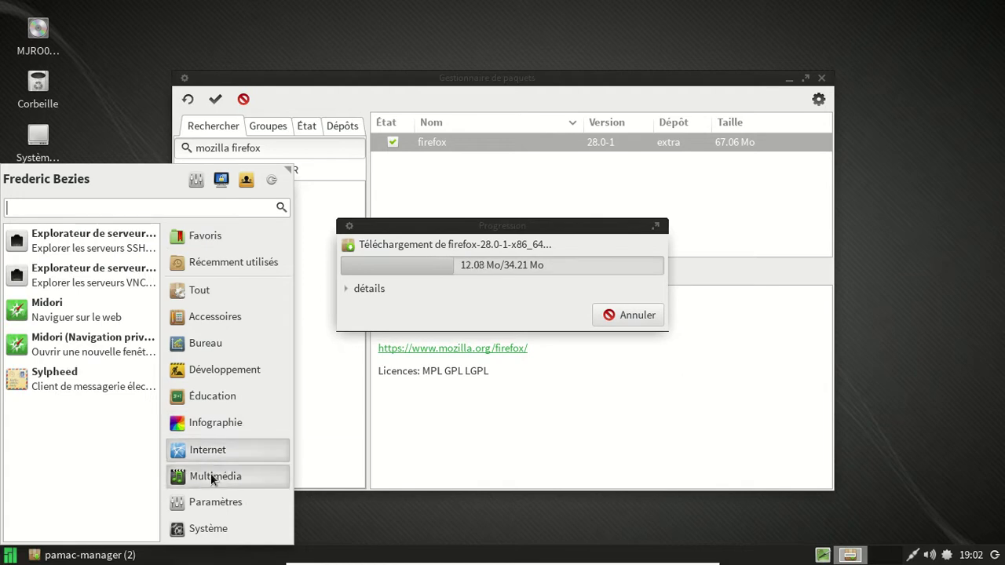
left_click(211, 473)
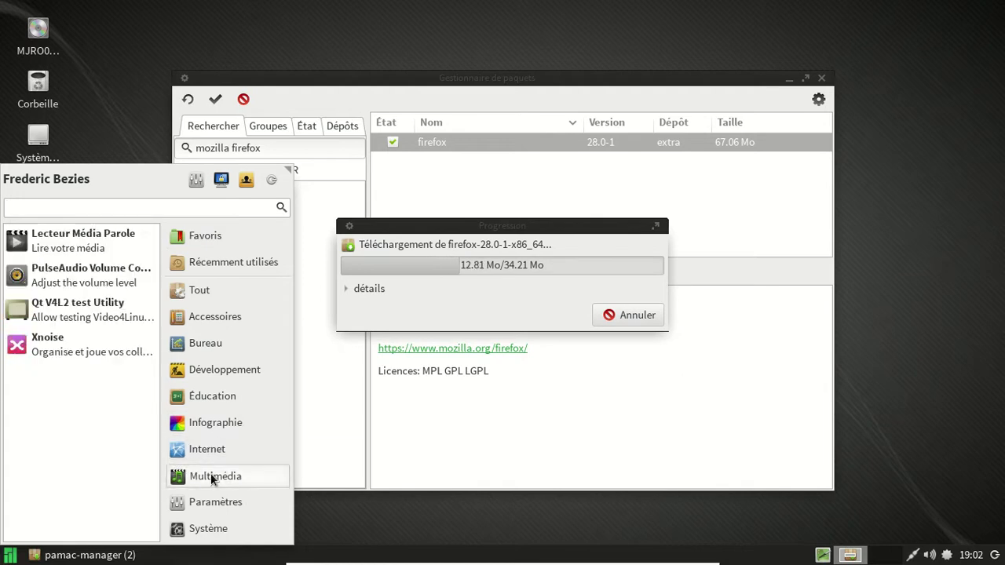
left_click(80, 353)
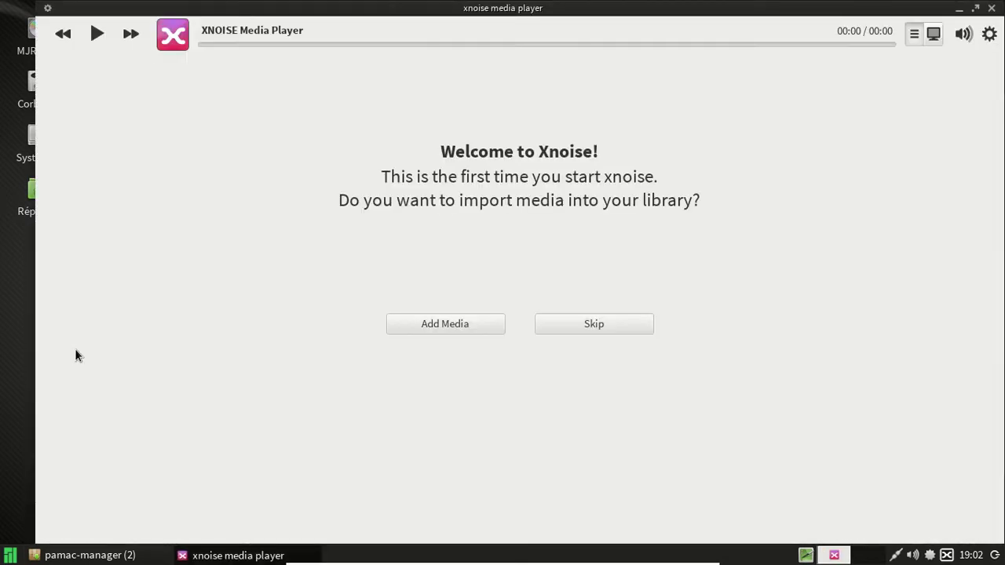
left_click(989, 35)
left_click(901, 233)
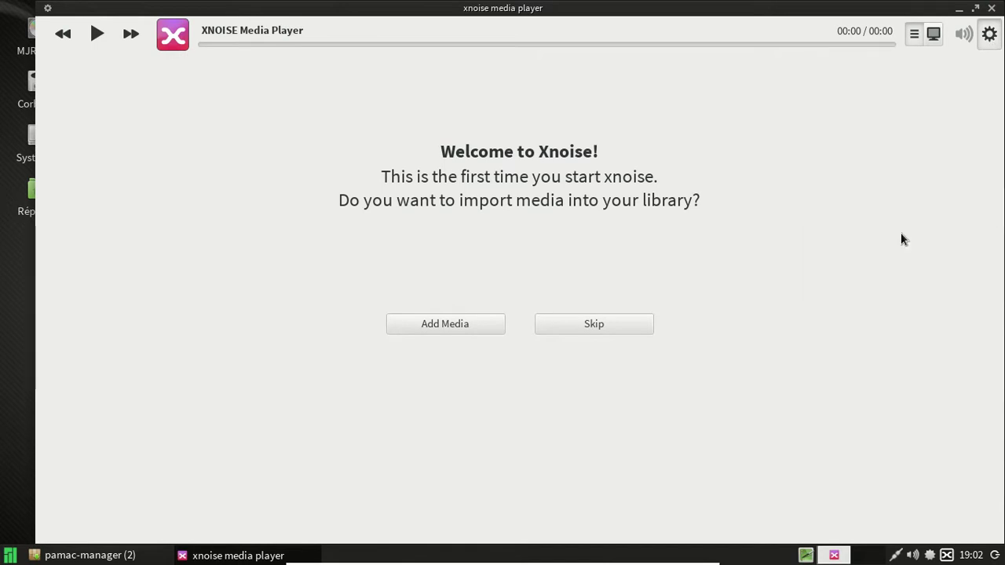
left_click(614, 399)
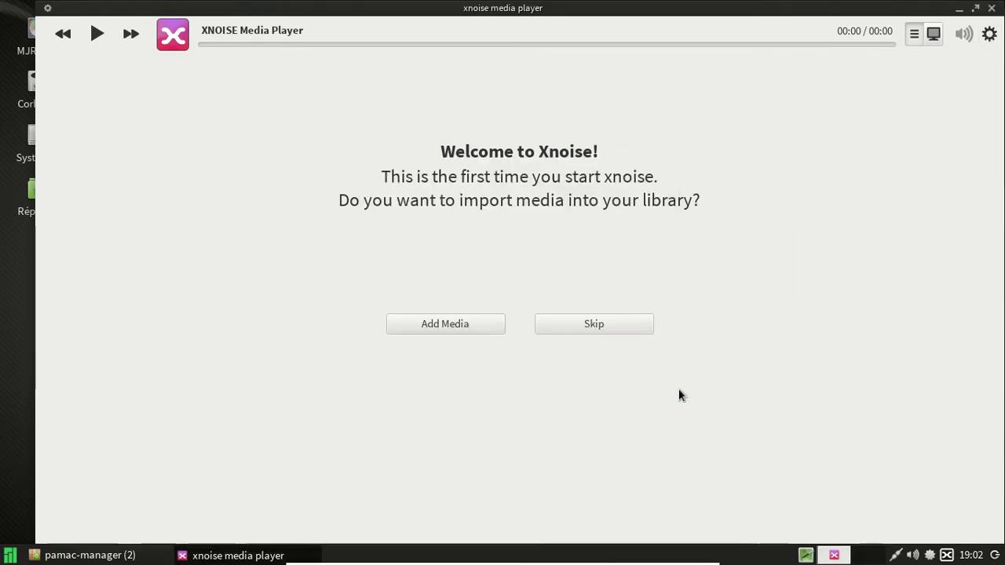
left_click(992, 8)
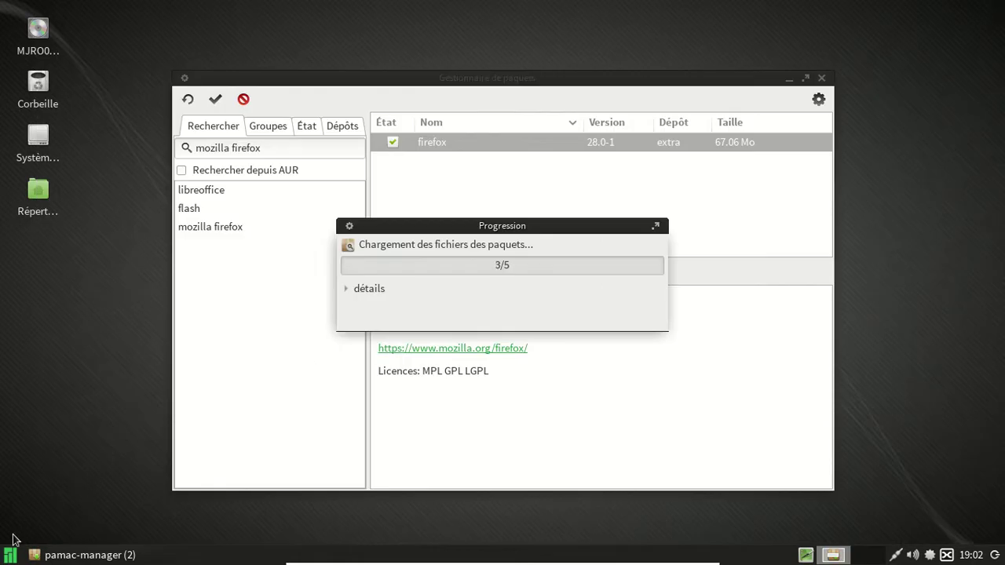
Step: Browse the application menu's Education, Graphics, Internet, Multimedia, Settings and System categories
left_click(10, 554)
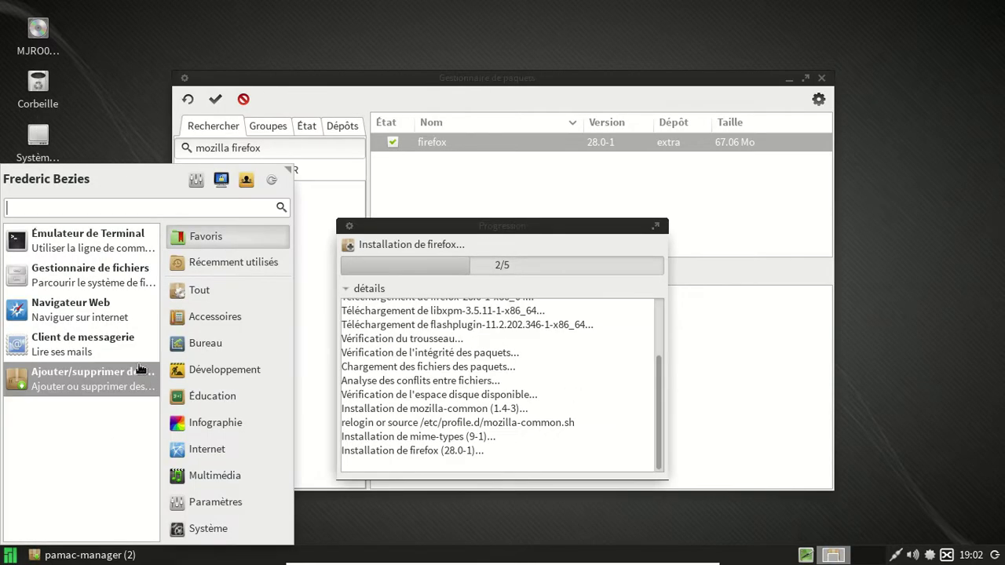
left_click(219, 392)
left_click(208, 423)
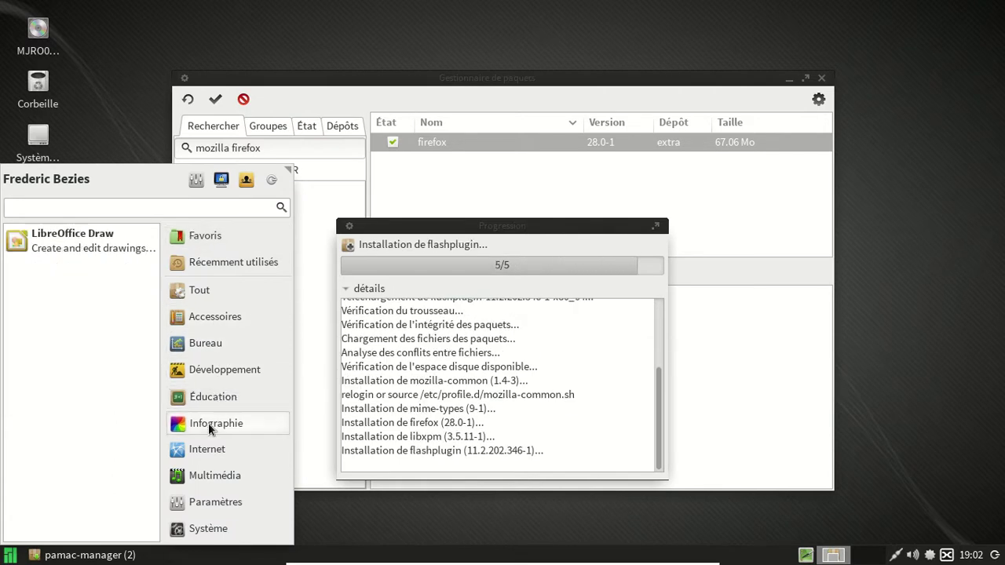
left_click(222, 458)
left_click(217, 473)
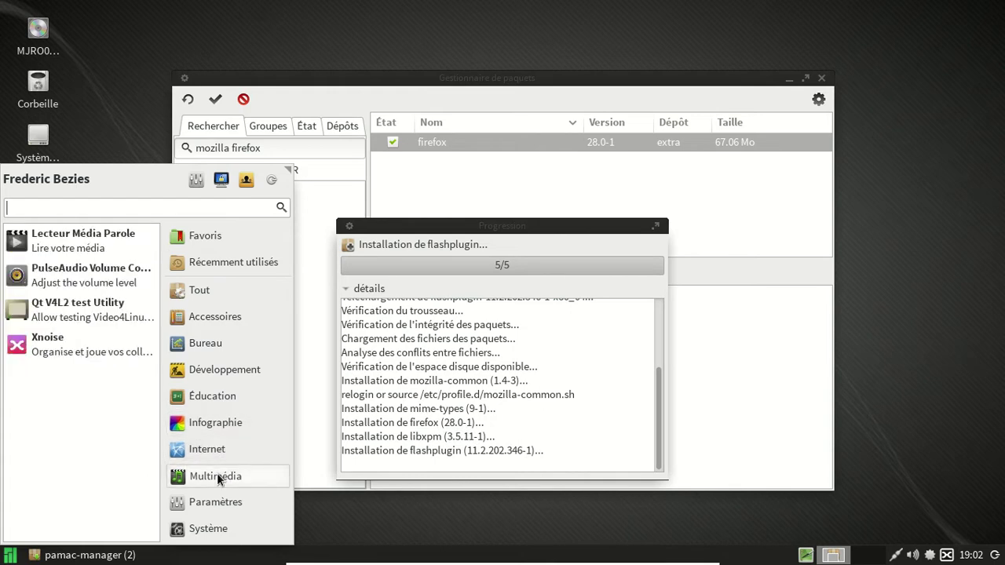
left_click(215, 500)
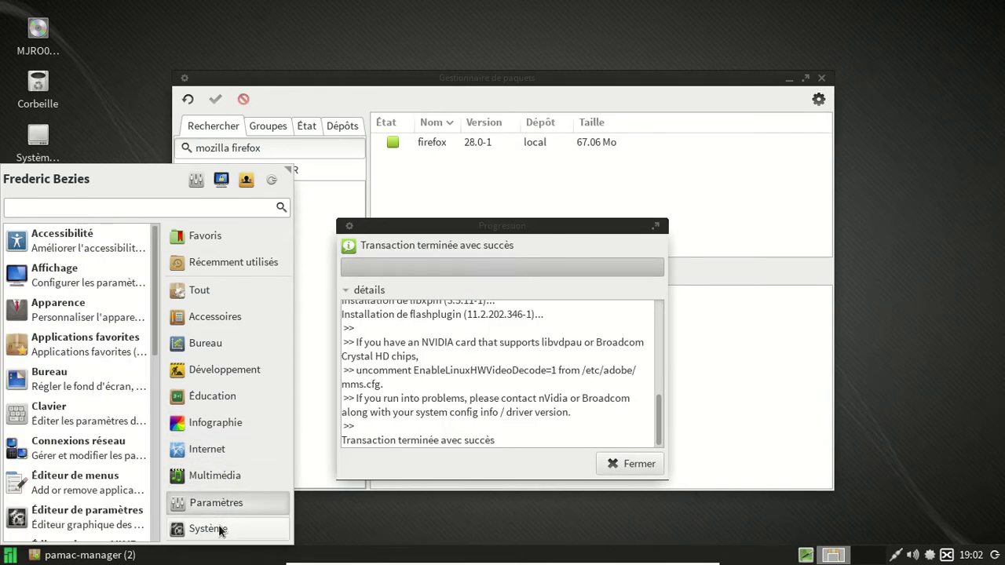
left_click(217, 526)
Step: Return to favourites, close the menu and dismiss the completed Firefox and Flash transaction report
left_click(225, 237)
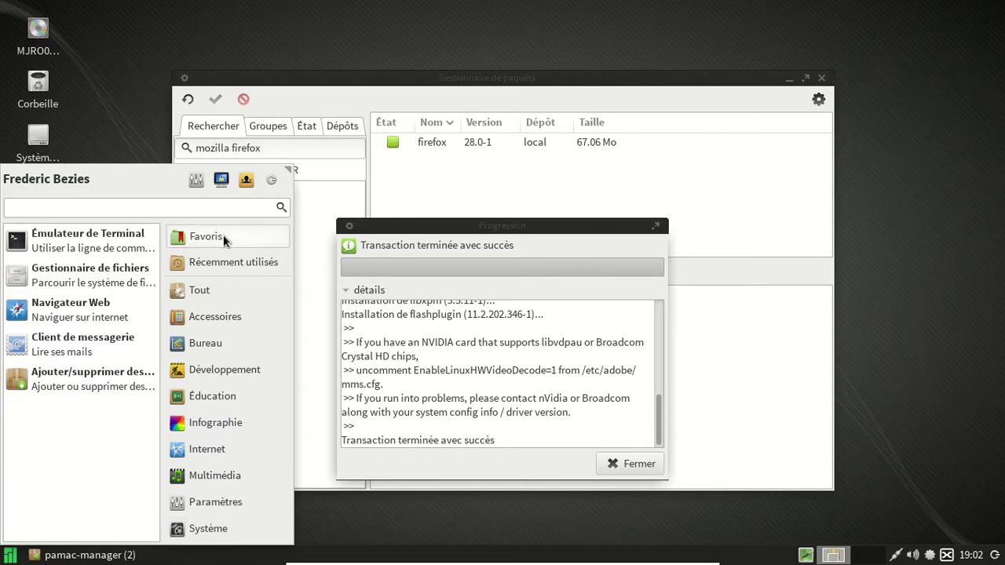
left_click(628, 465)
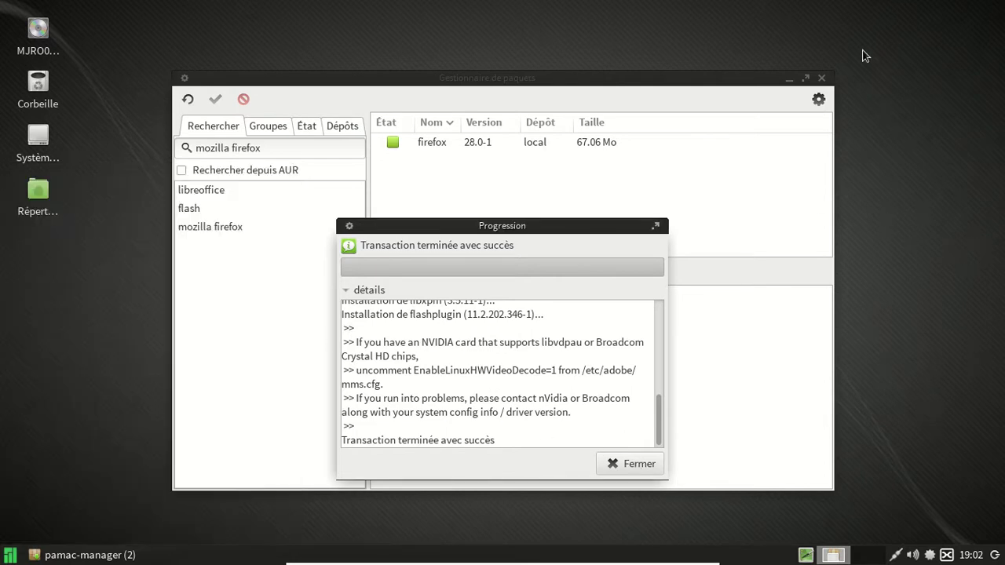
left_click(638, 464)
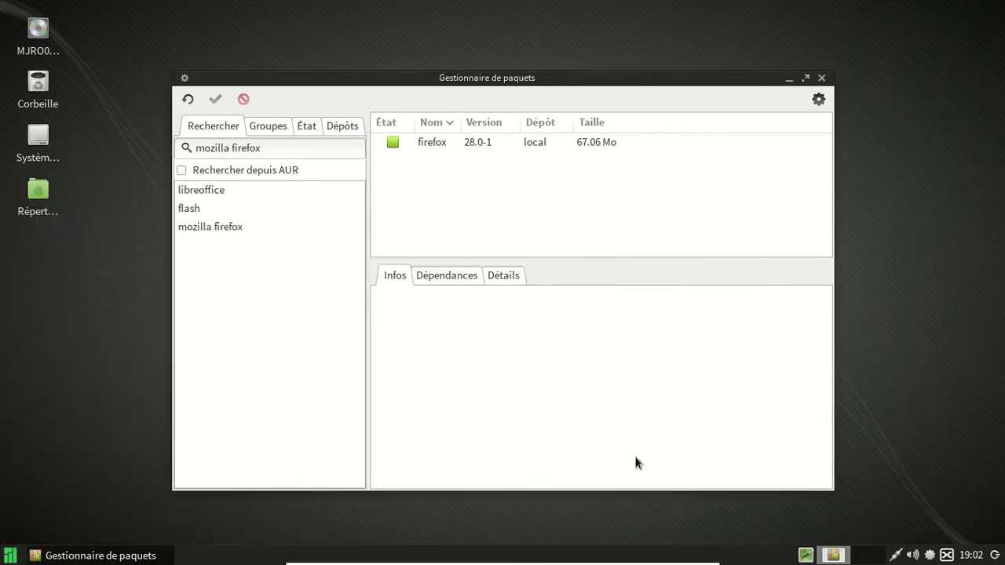
Step: Replace the search term with 'firefox' and browse the results
triple_click(291, 147)
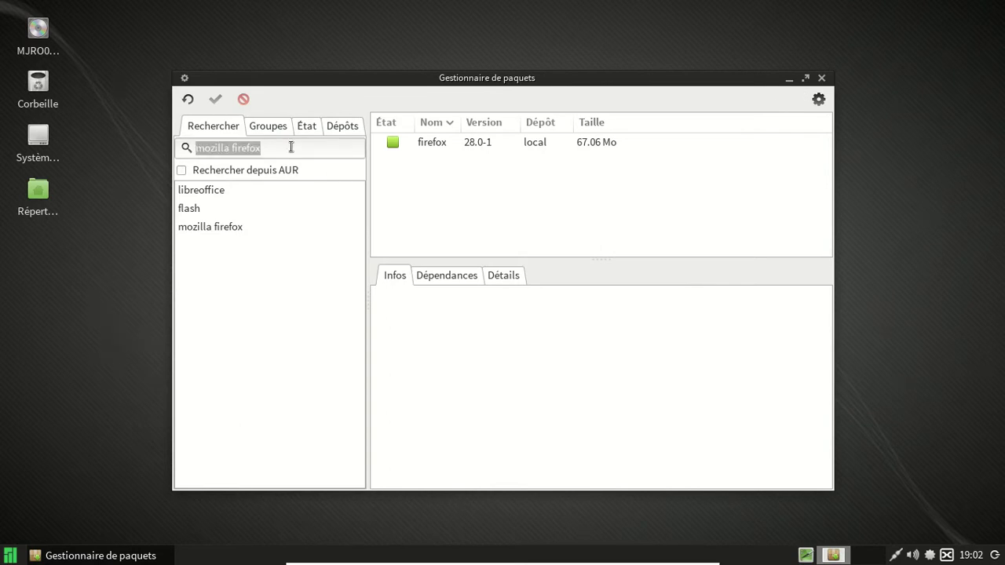
key("BackSpace")
type("firefox")
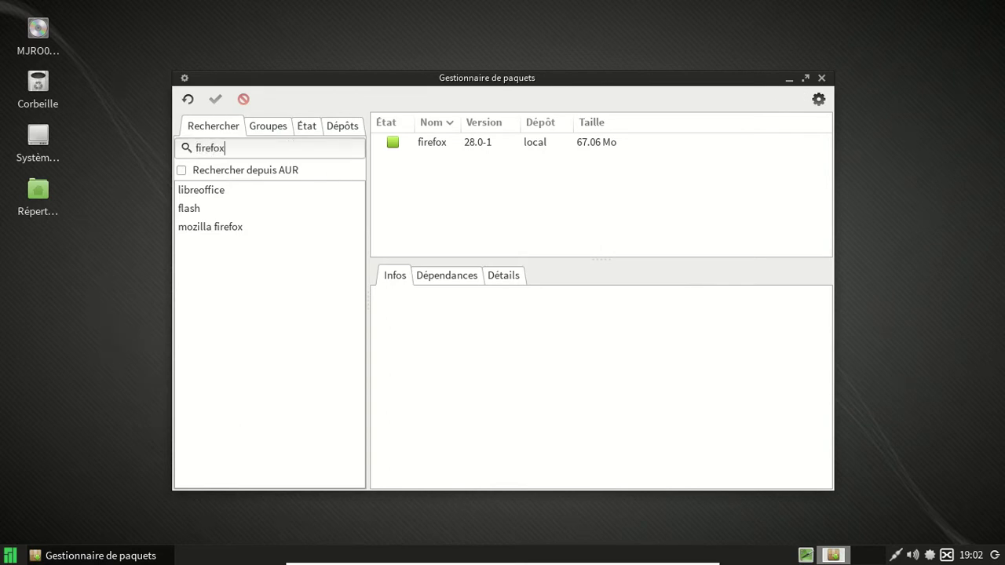
key("Return")
scroll(589, 179, "down", 8)
scroll(589, 179, "down", 7)
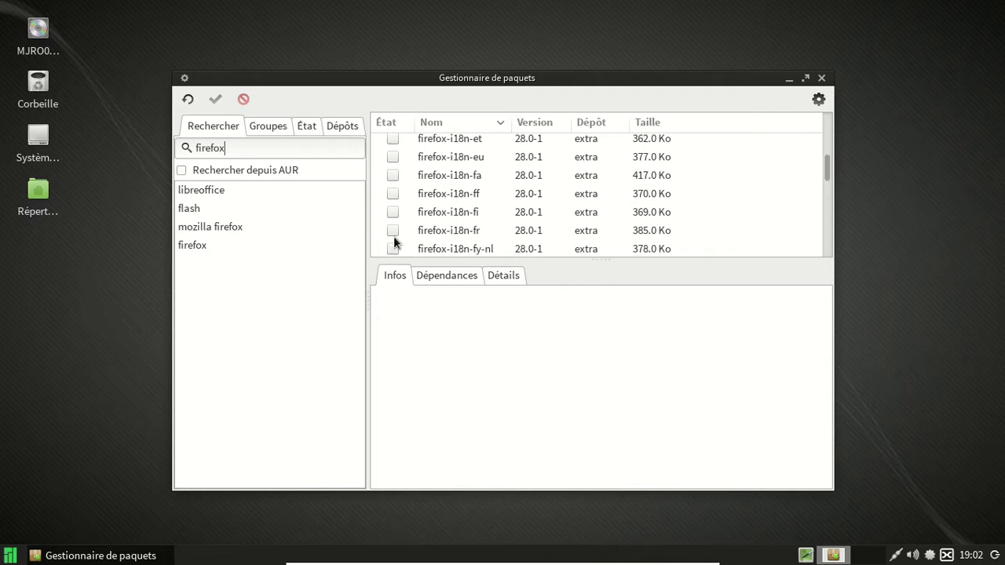
Step: Install the French language pack firefox-i18n-fr and dismiss the finished report
left_click(392, 233)
left_click(408, 238)
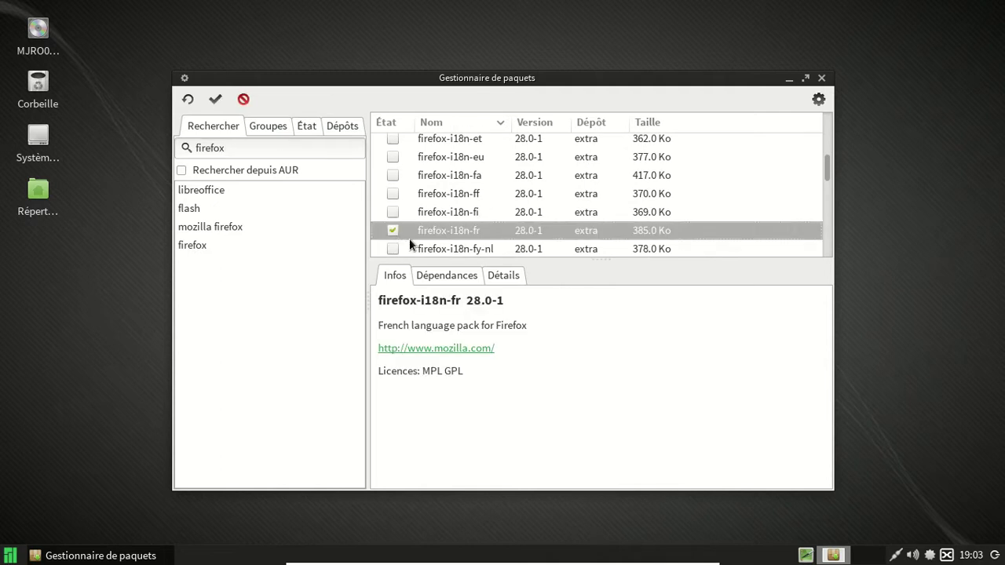
left_click(217, 99)
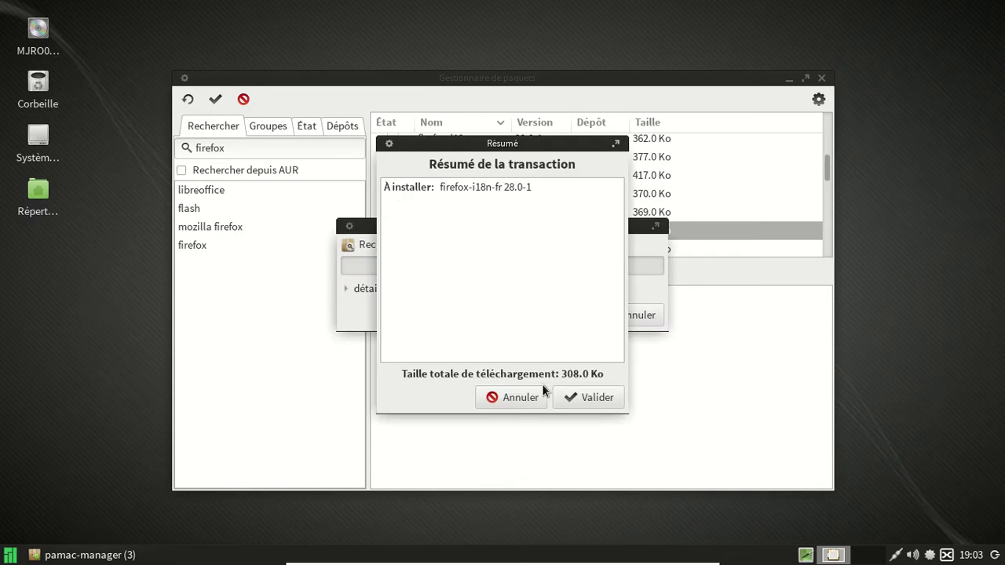
left_click(593, 399)
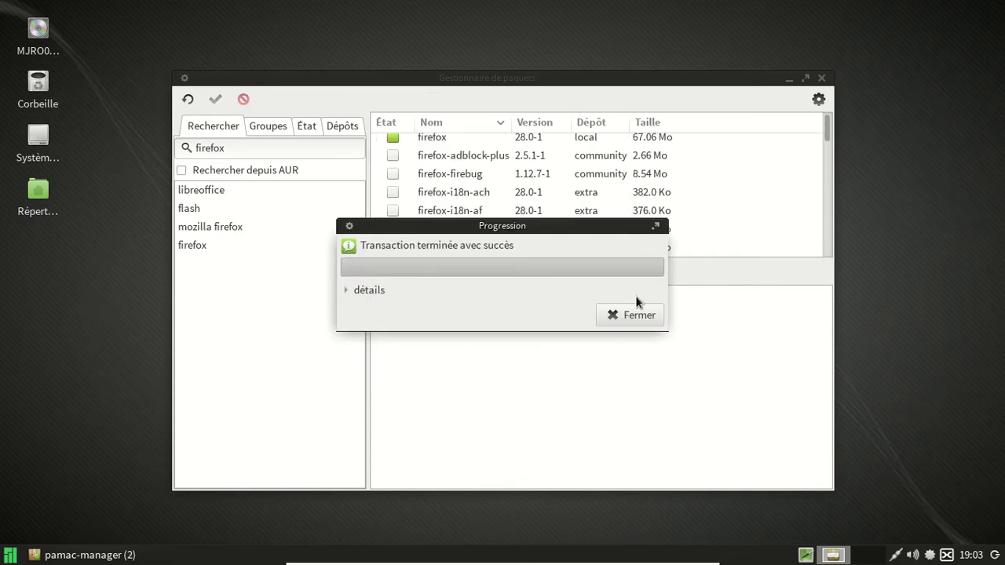
left_click(640, 315)
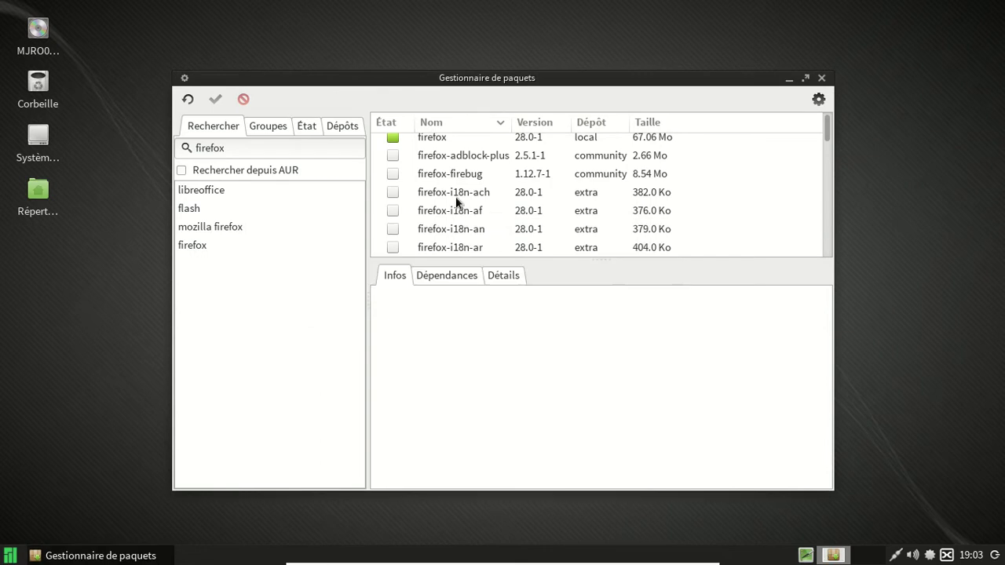
Step: Install firefox-adblock-plus, close the progress window, and close the package manager
left_click(395, 156)
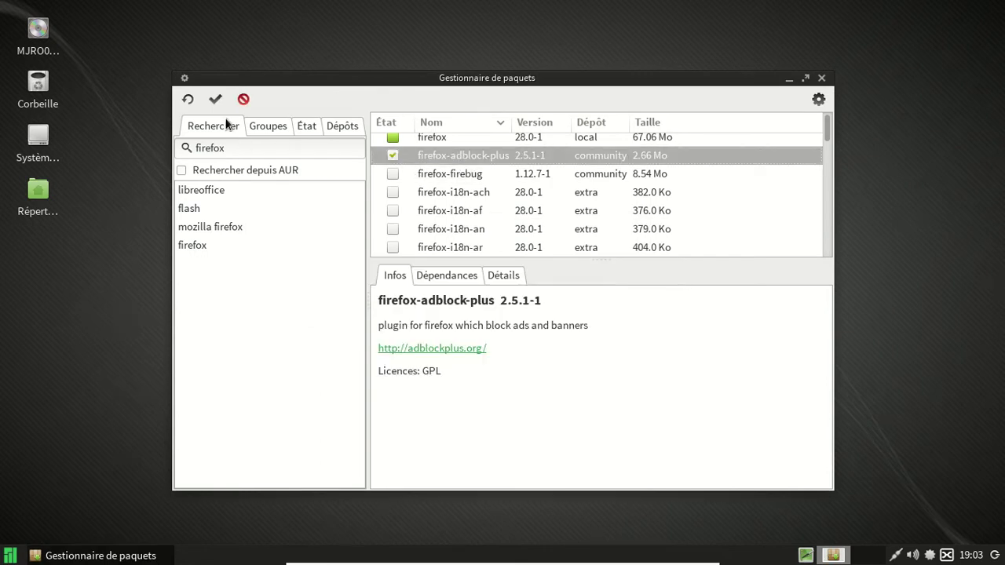
left_click(223, 99)
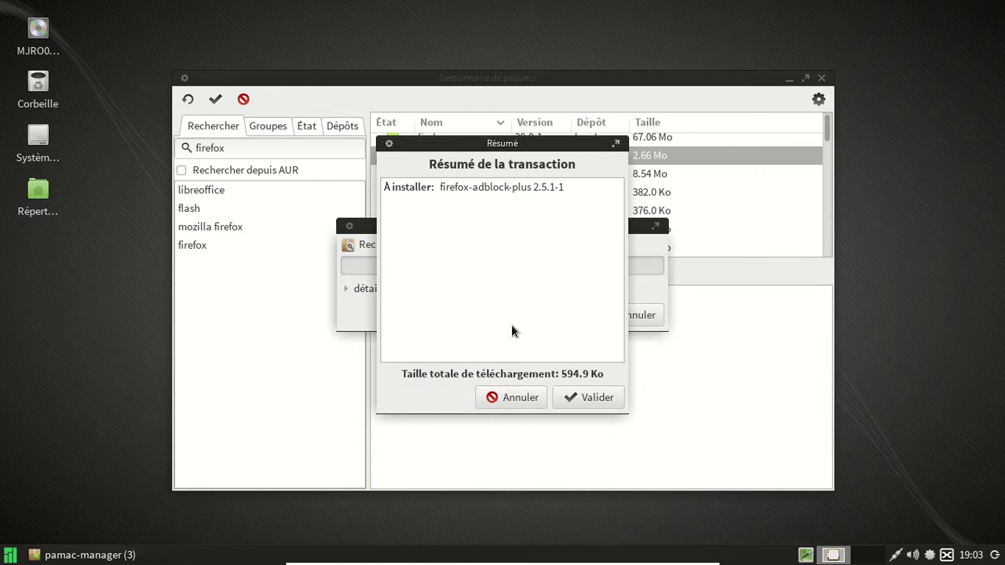
left_click(602, 400)
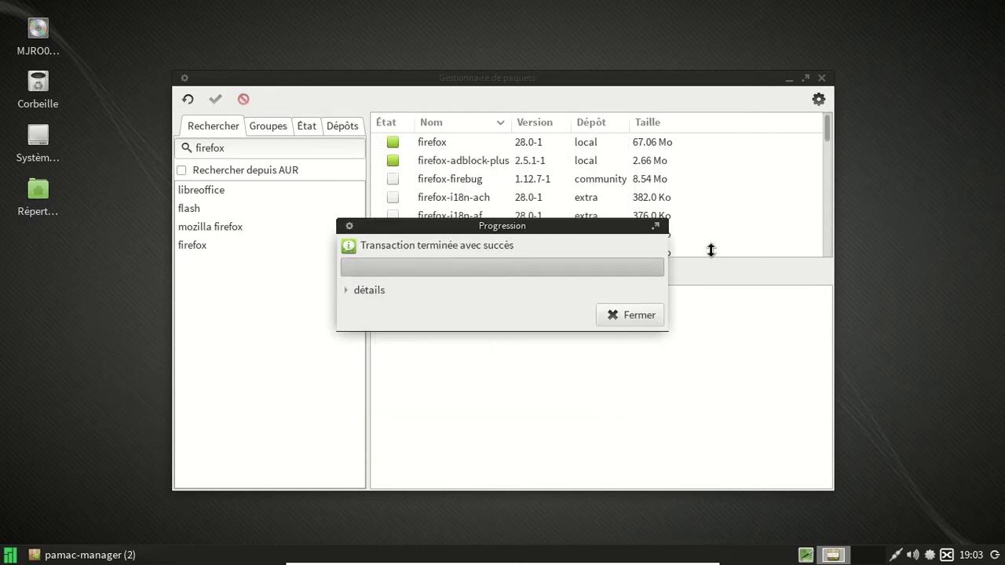
left_click(349, 228)
left_click(638, 317)
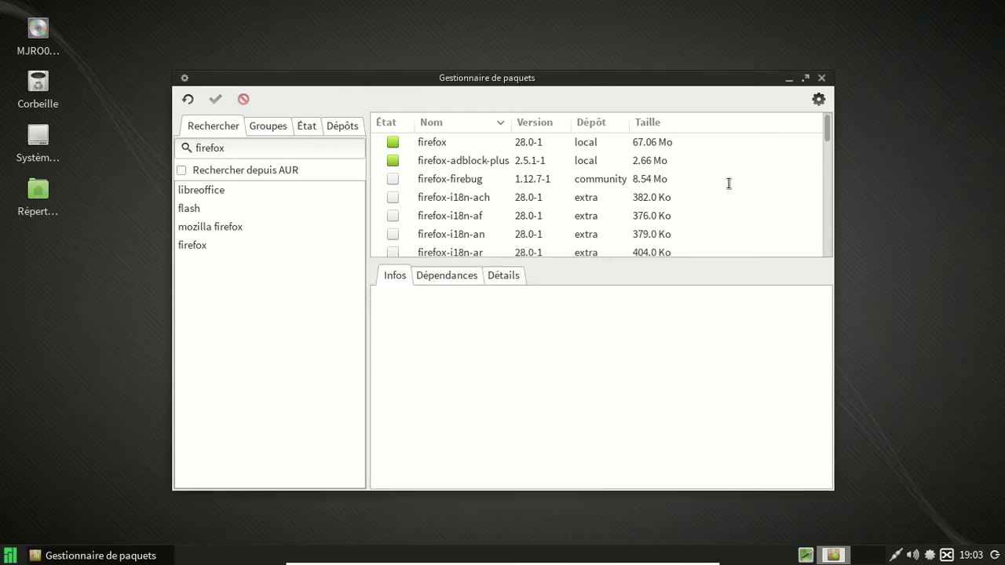
left_click(821, 78)
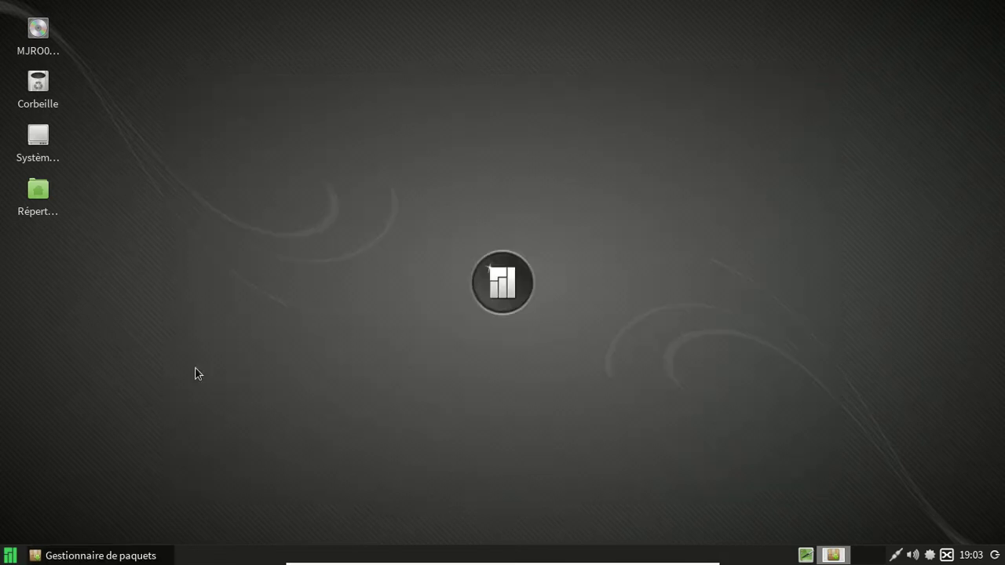
Step: Launch Firefox from the Internet category, restore its window and close the Adblock Plus welcome page
left_click(9, 556)
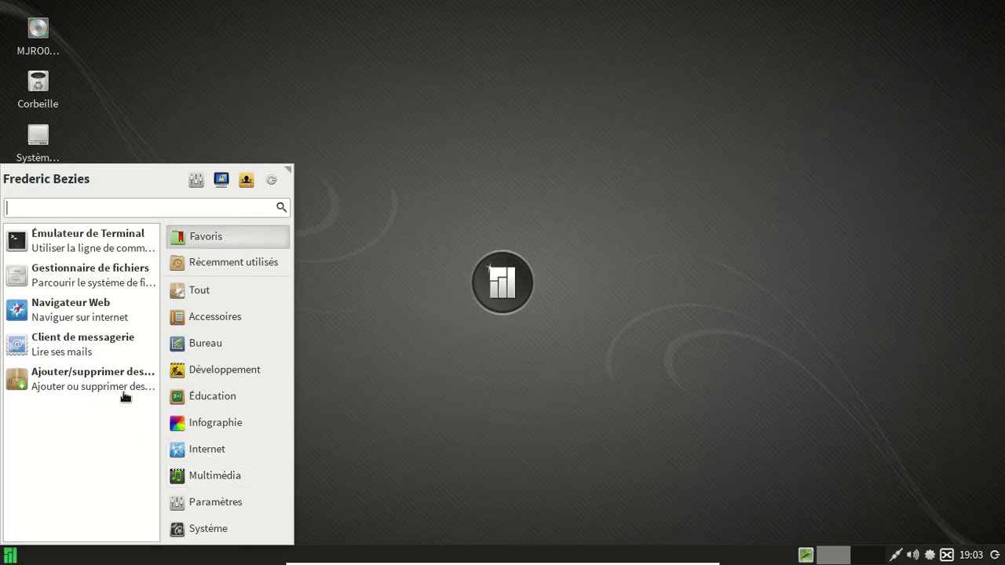
left_click(239, 454)
left_click(80, 323)
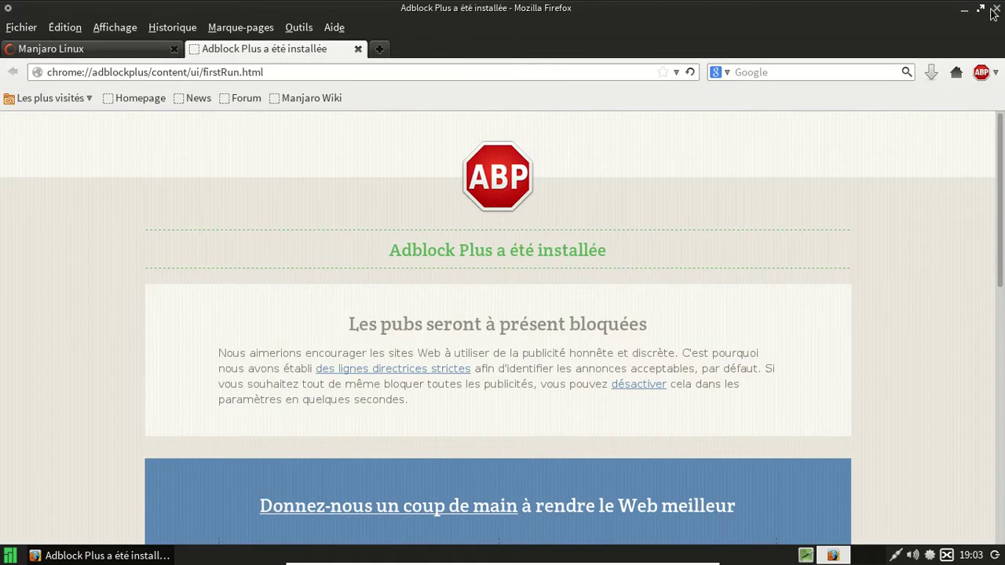
left_click(981, 8)
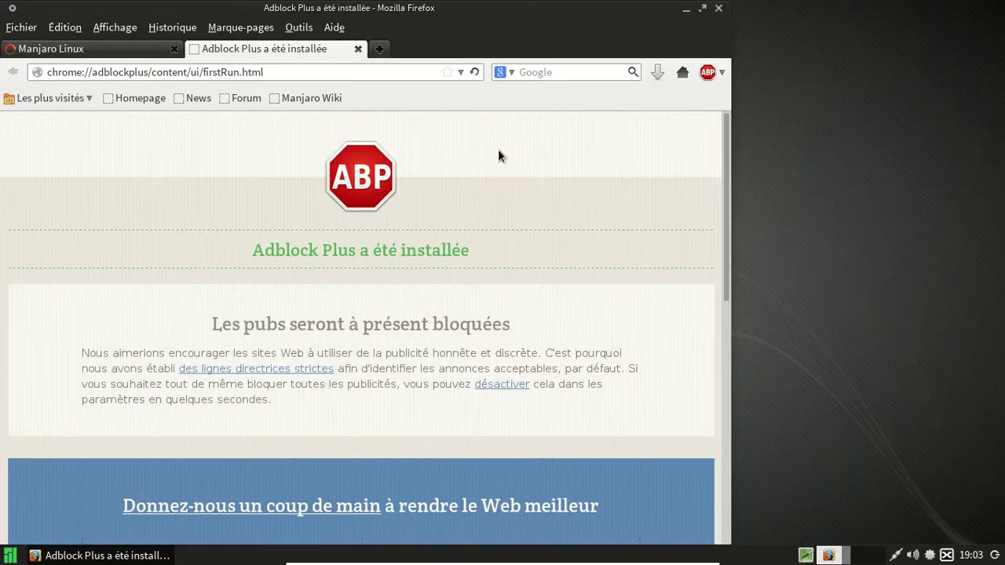
left_click(358, 49)
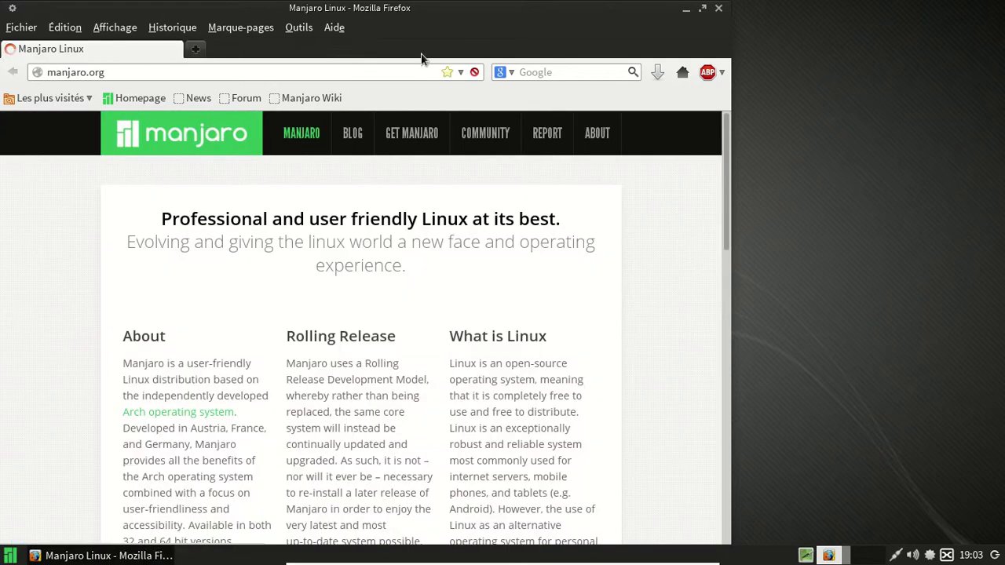
Step: Hide the menu bar, confirm Firefox version 28.0 in About, then close Firefox
right_click(367, 30)
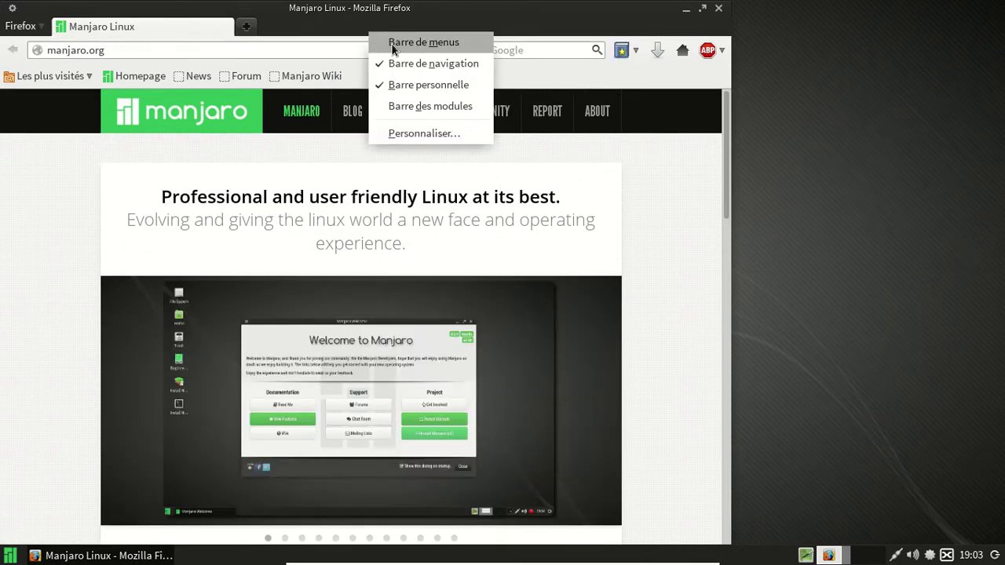
left_click(604, 193)
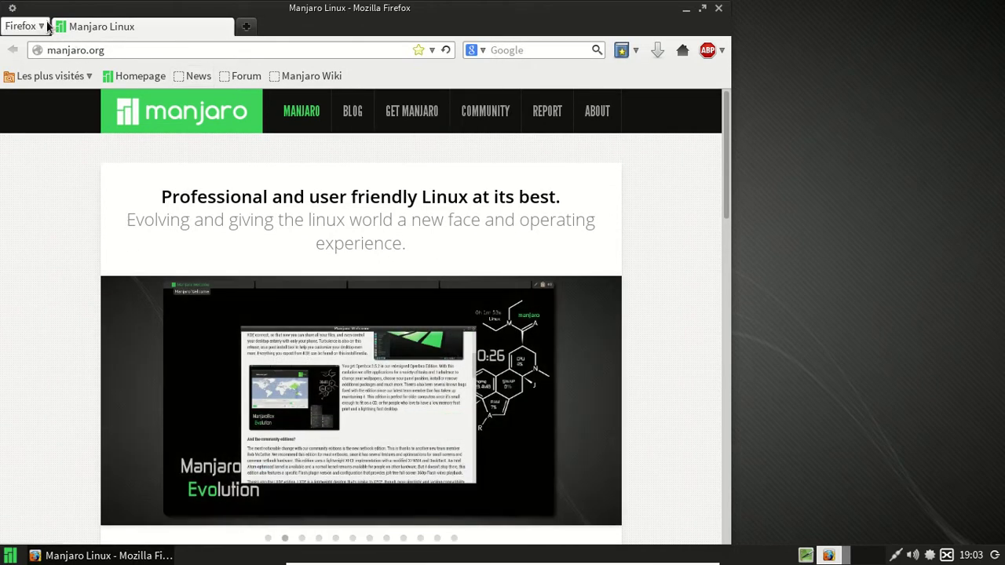
left_click(46, 26)
mouse_move(361, 164)
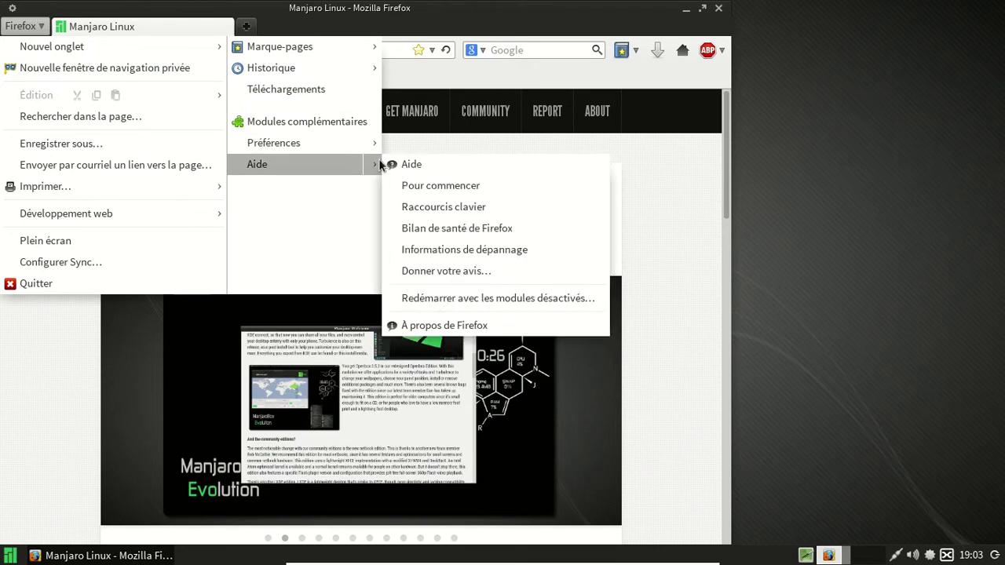
left_click(447, 326)
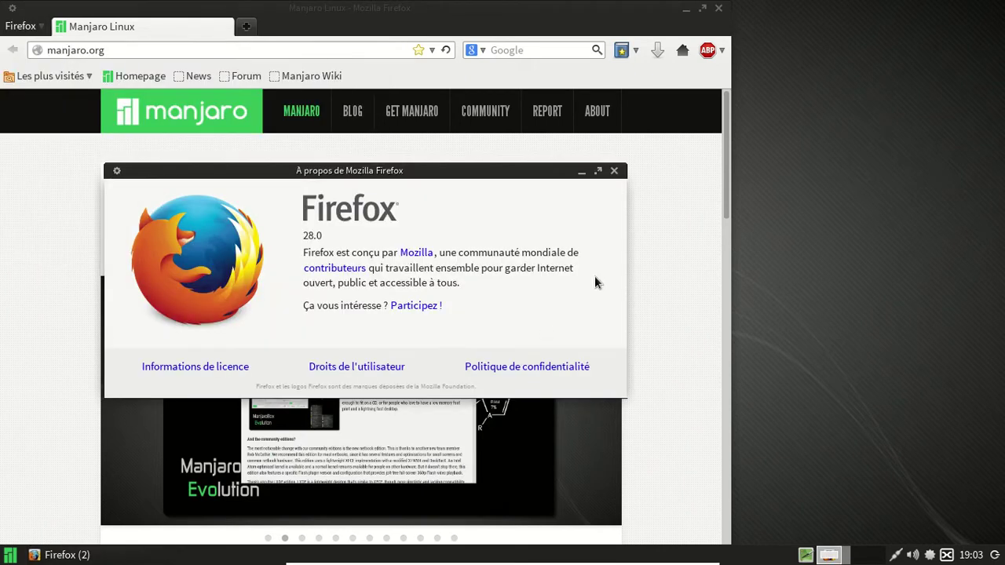
left_click(617, 173)
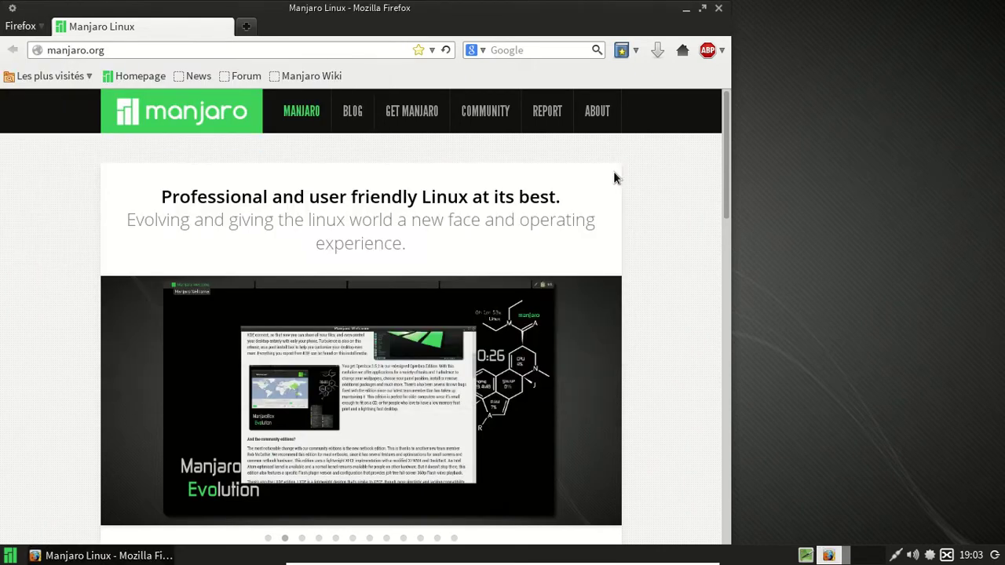
left_click(720, 11)
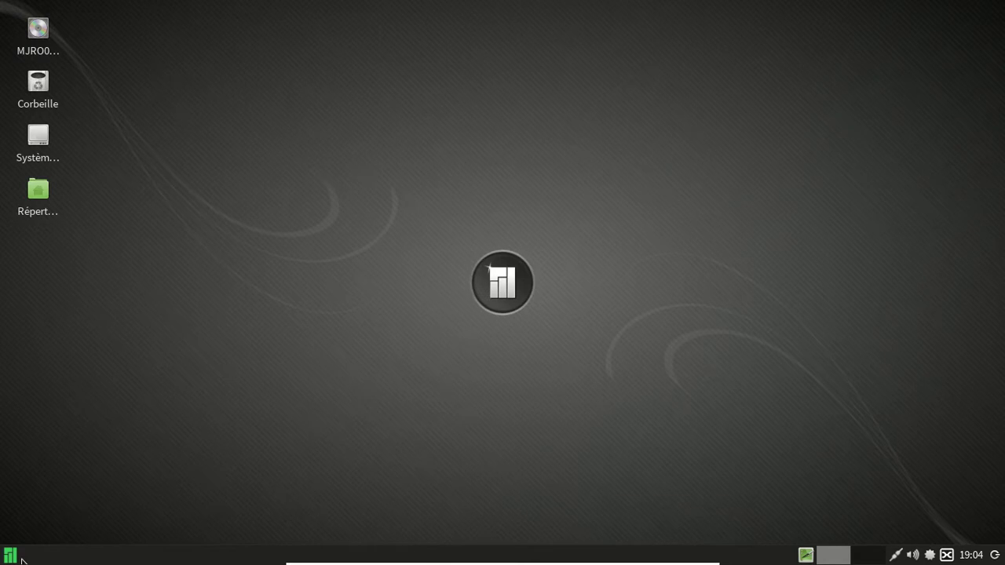
left_click(12, 556)
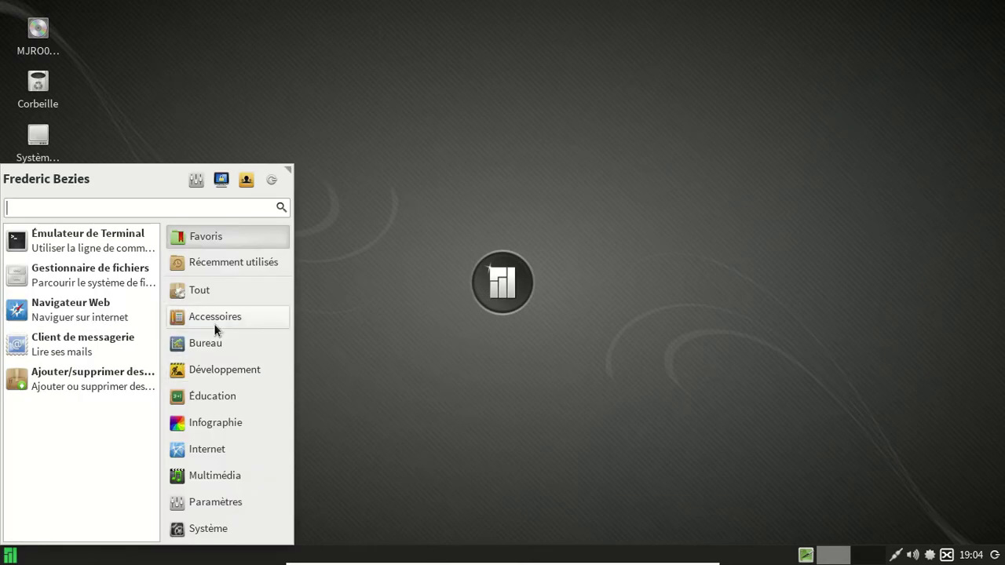
left_click(248, 325)
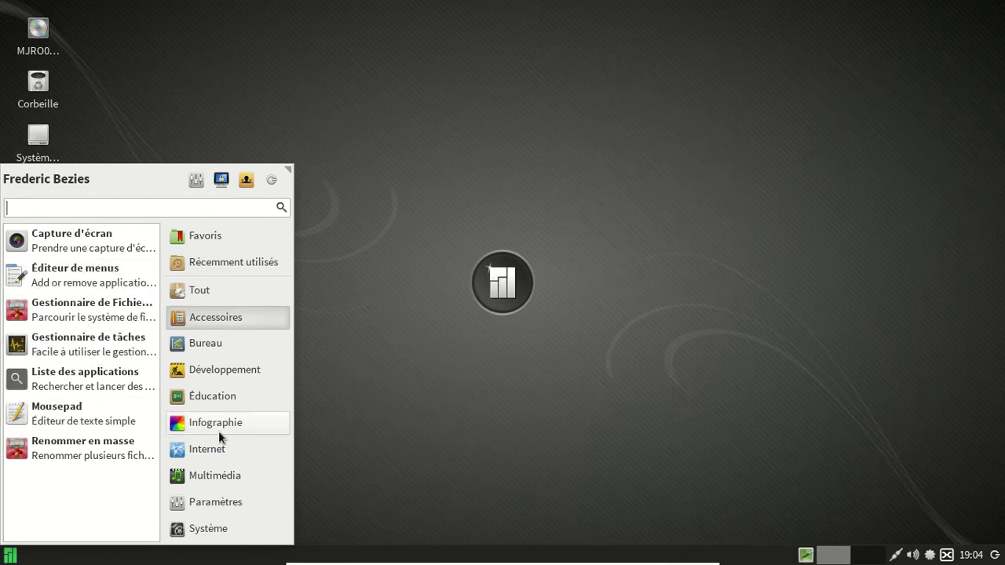
left_click(227, 475)
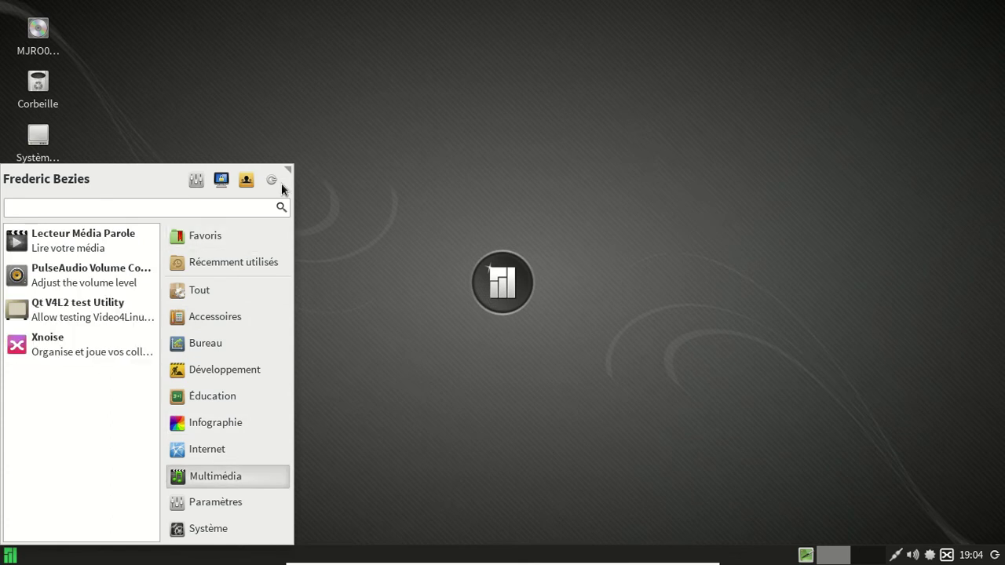
left_click(354, 139)
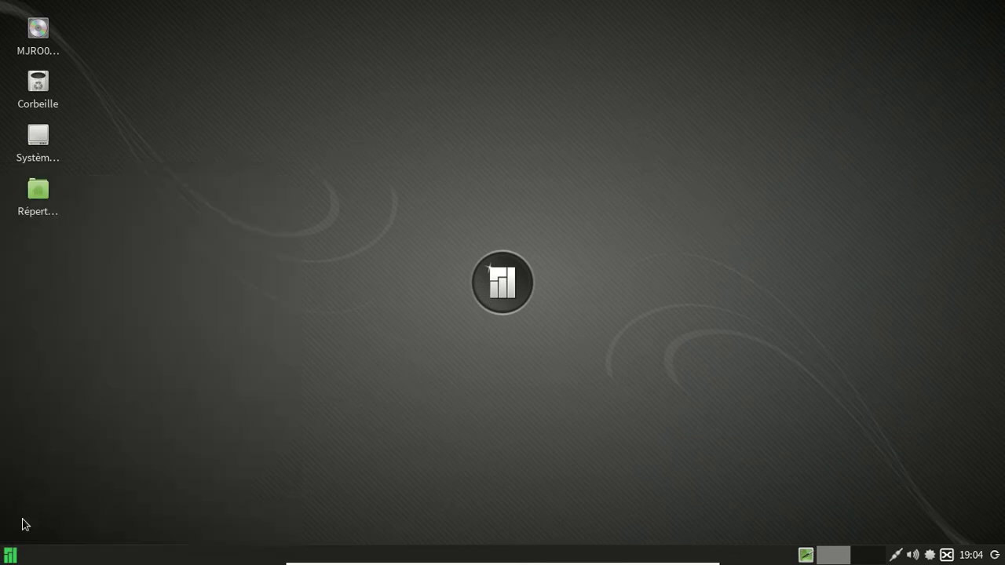
left_click(10, 555)
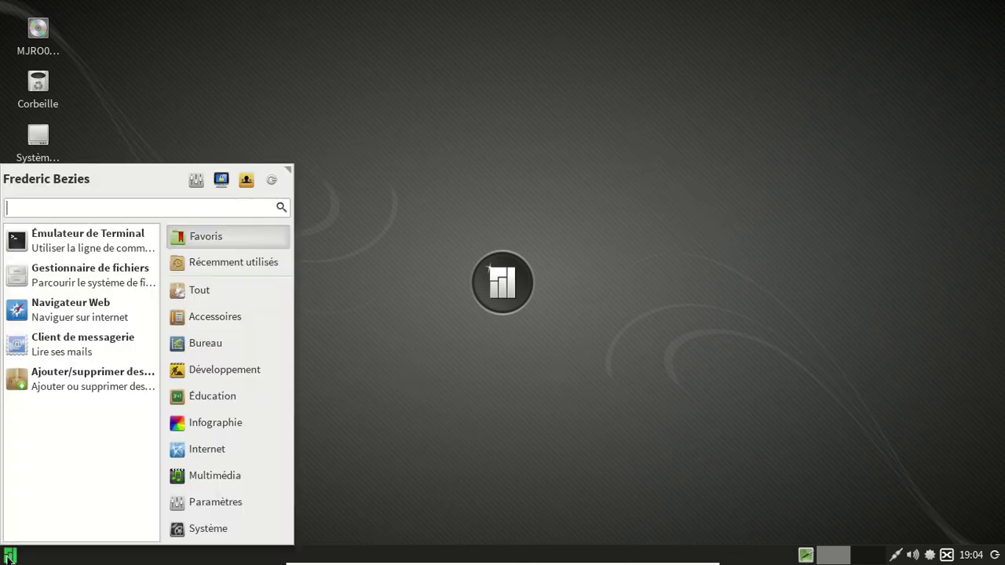
left_click(215, 477)
left_click(212, 499)
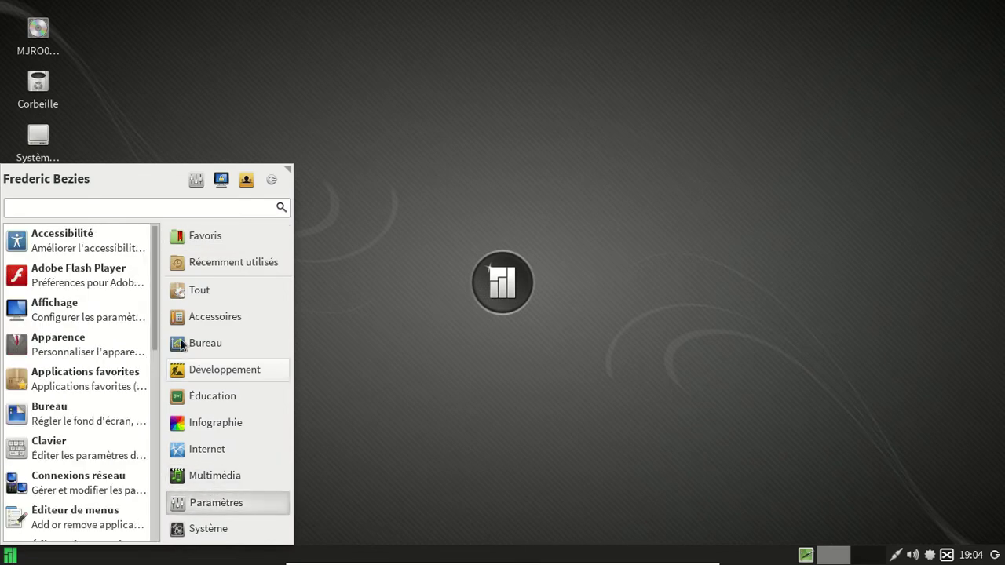
left_click_drag(154, 320, 169, 525)
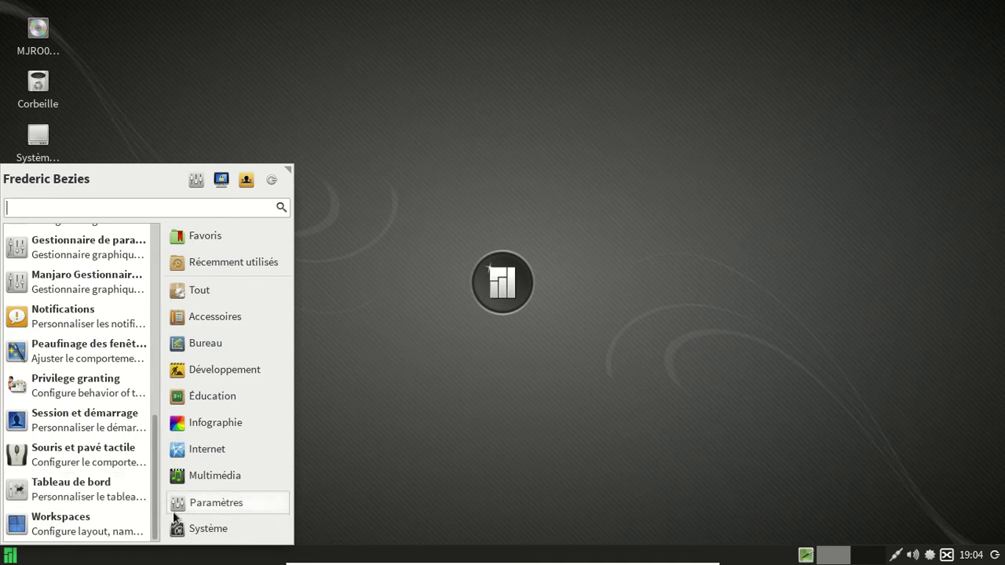
left_click(208, 534)
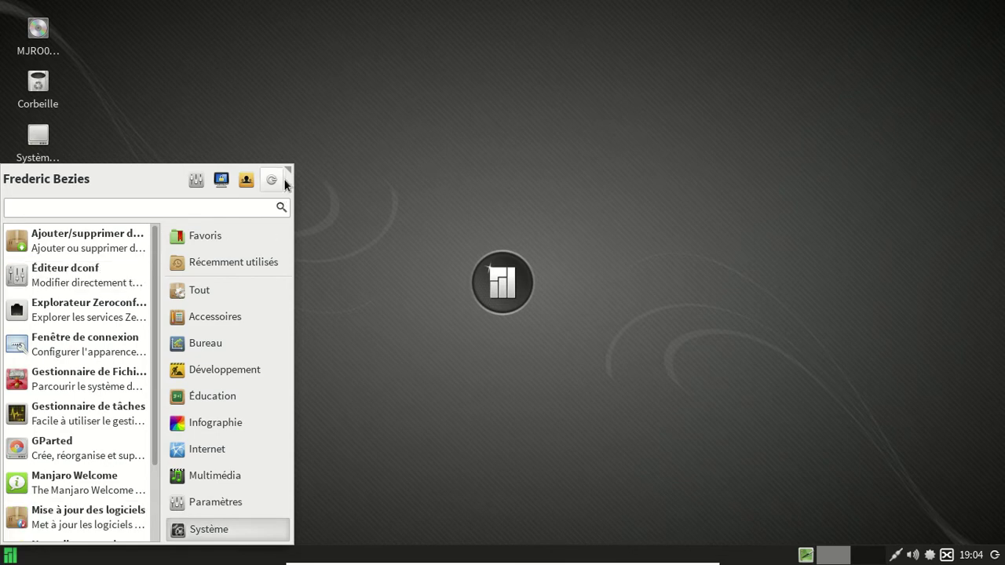
left_click(466, 198)
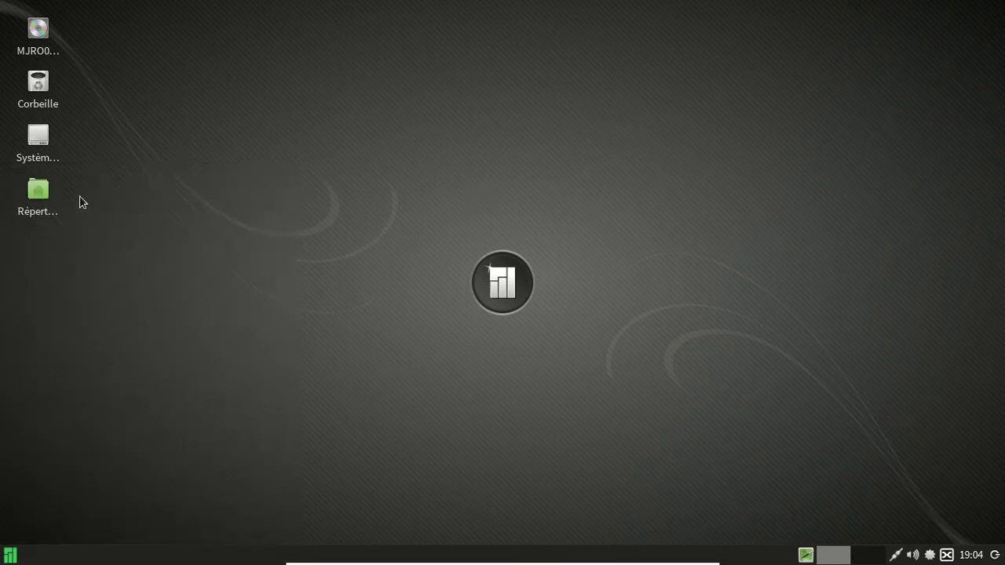
Step: Quit Xnoise from its tray icon, then bring up the logout dialog from the application menu
mouse_move(54, 85)
right_click(947, 555)
left_click(932, 536)
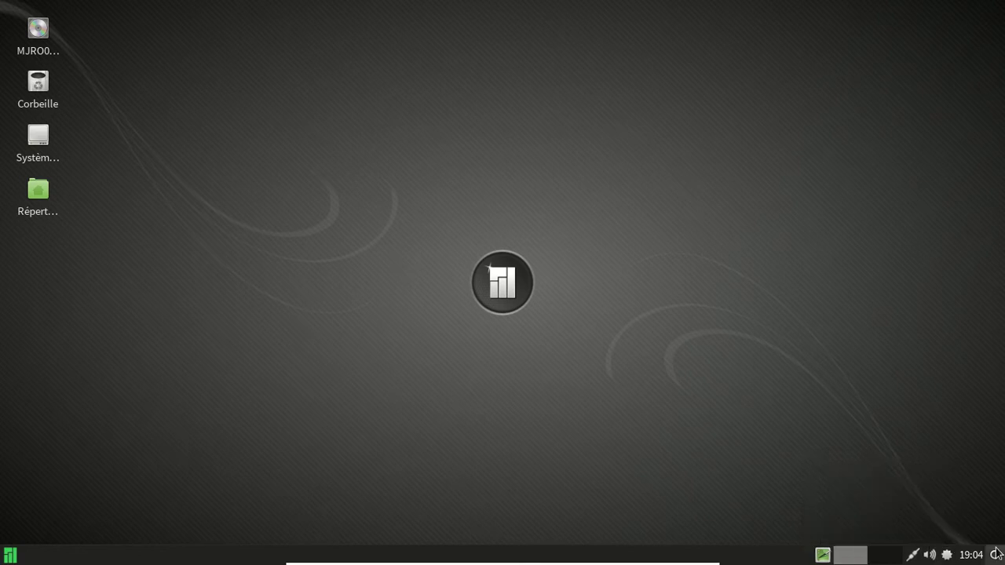
left_click(971, 556)
left_click(973, 556)
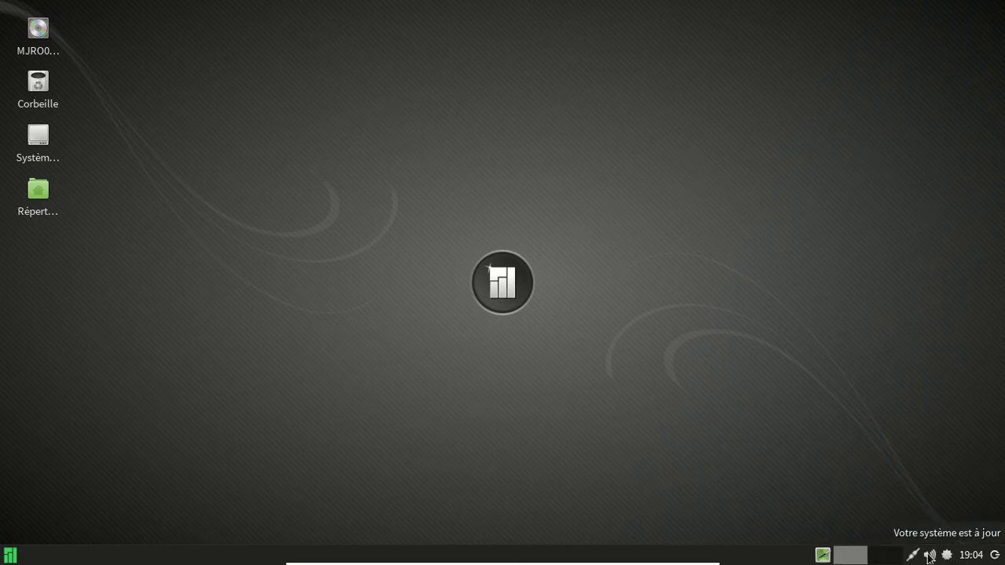
left_click(10, 555)
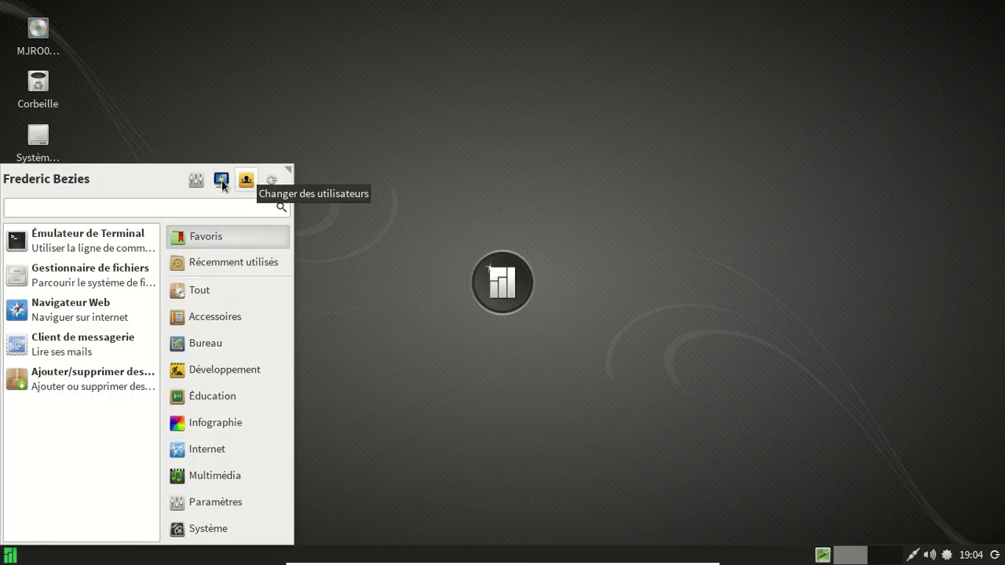
left_click(273, 180)
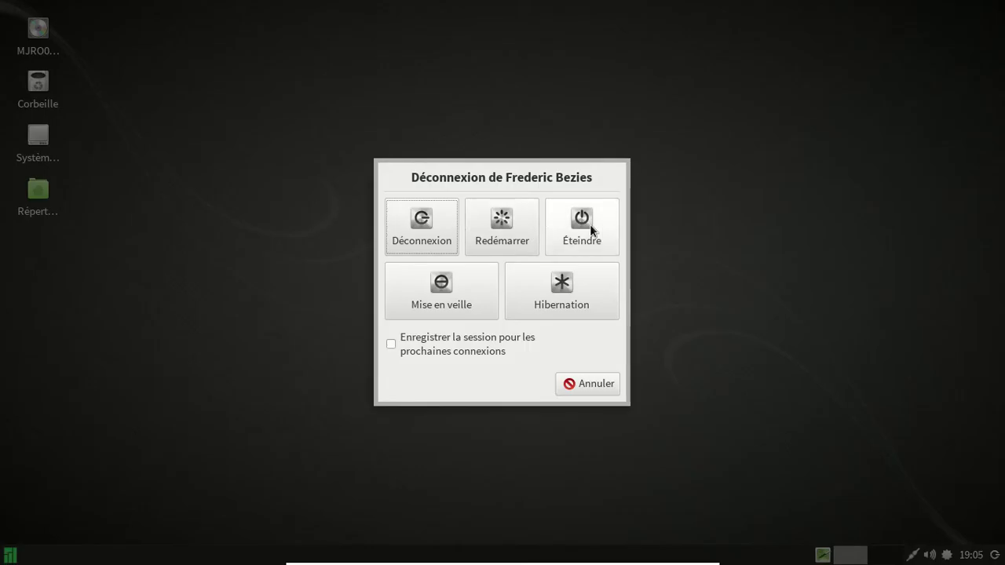
Step: Shut down the Manjaro VM, then open the screen recorder's options from the host message tray
left_click(590, 224)
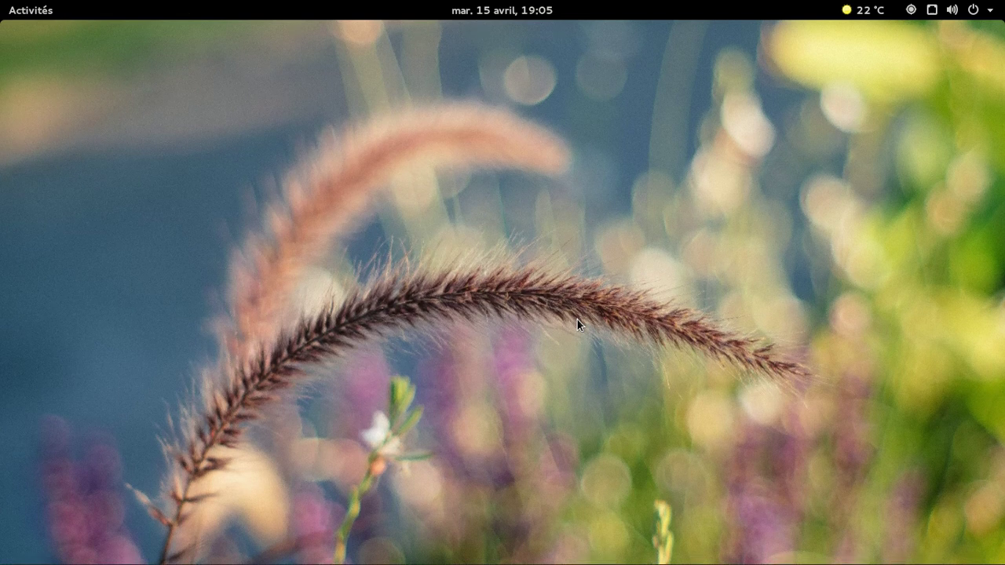
key("super+m")
left_click(979, 540)
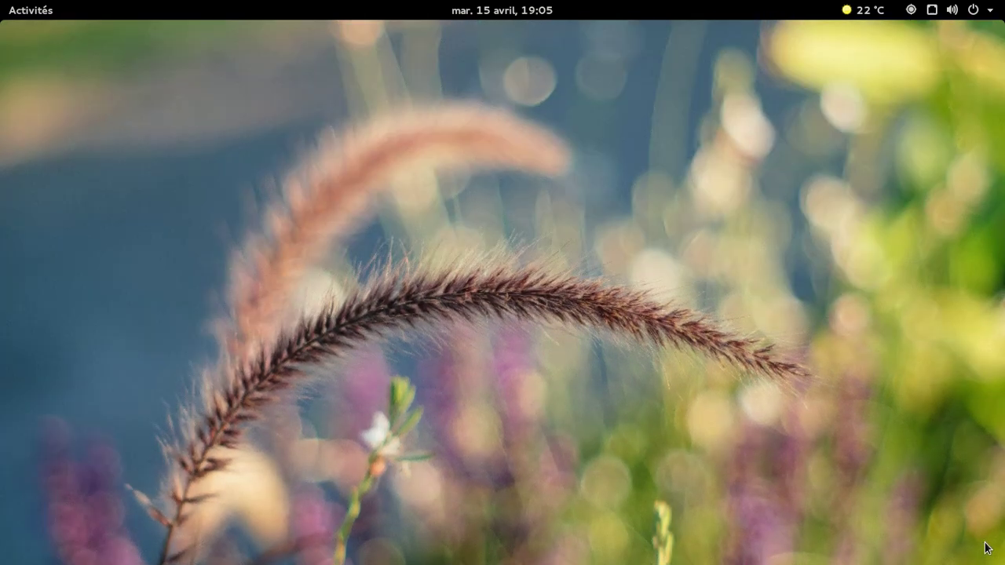